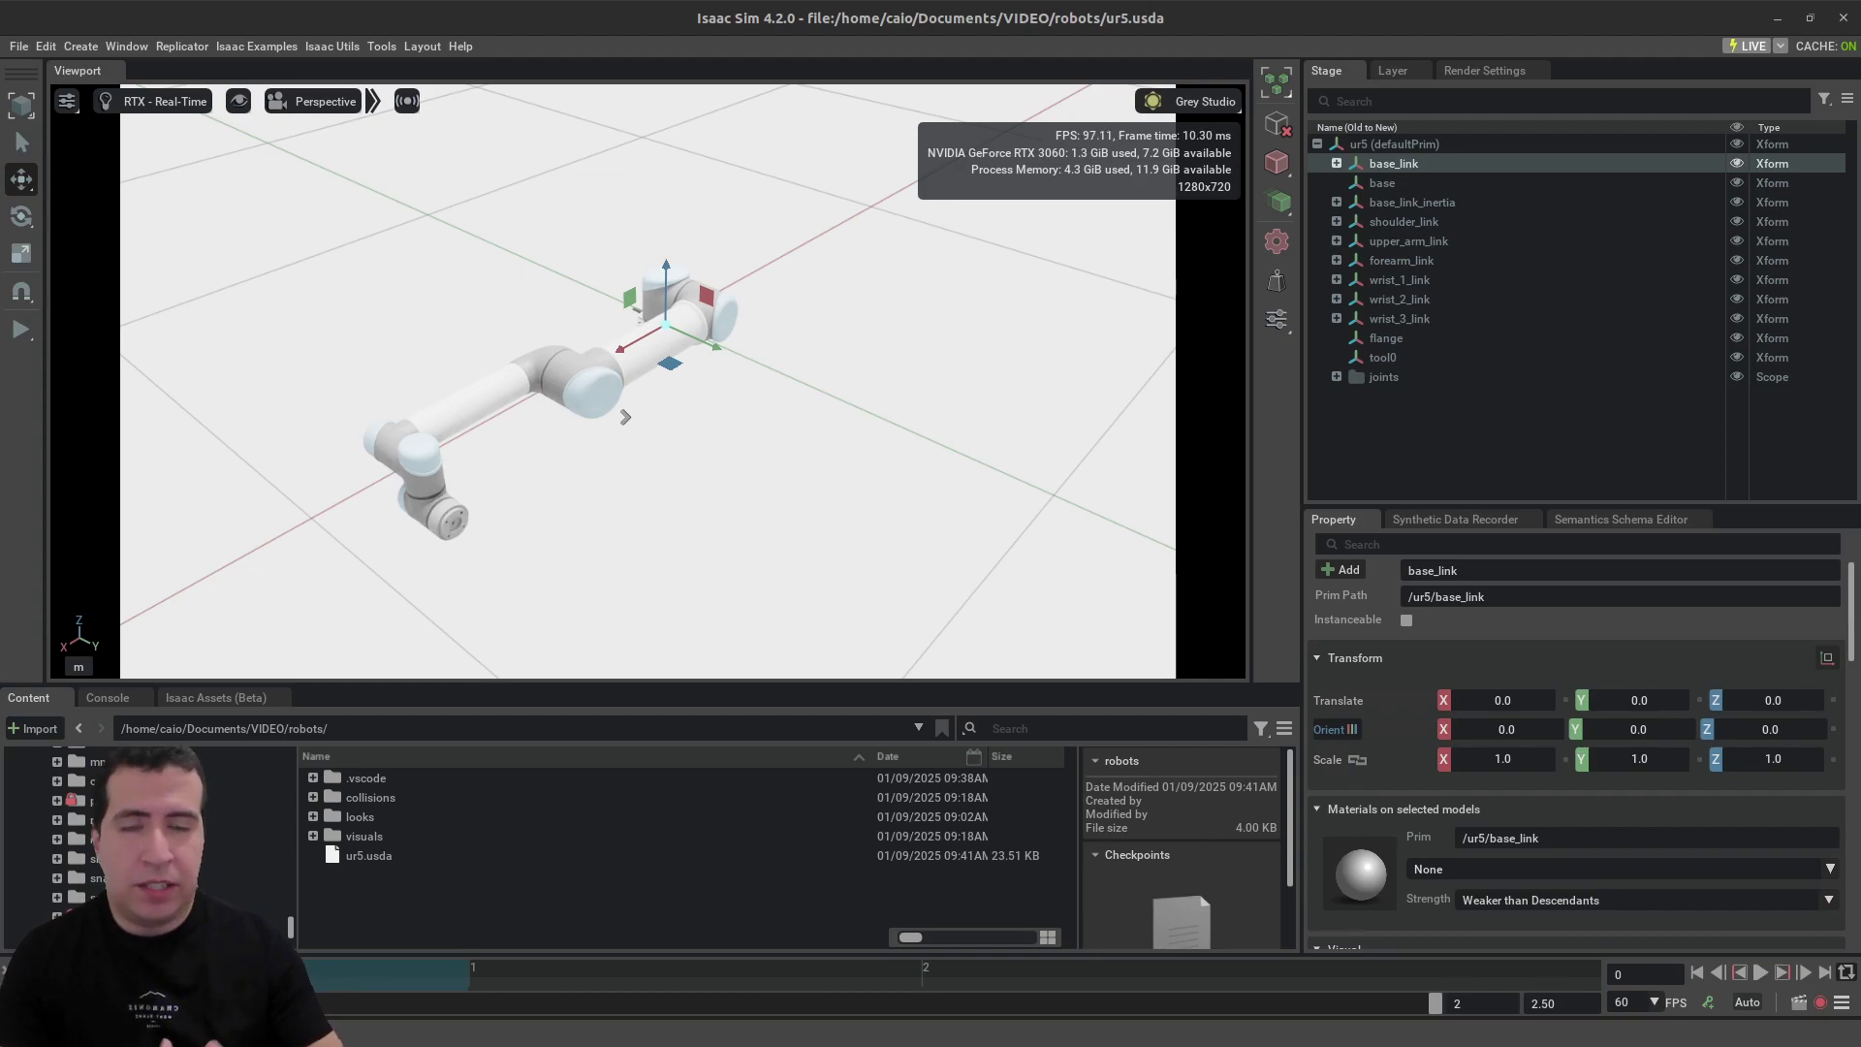
- Compare the ur5 Xform definition in ur5.usda in VS Code with the ur5 prim in the Isaac Sim stage
key(alt+Tab)
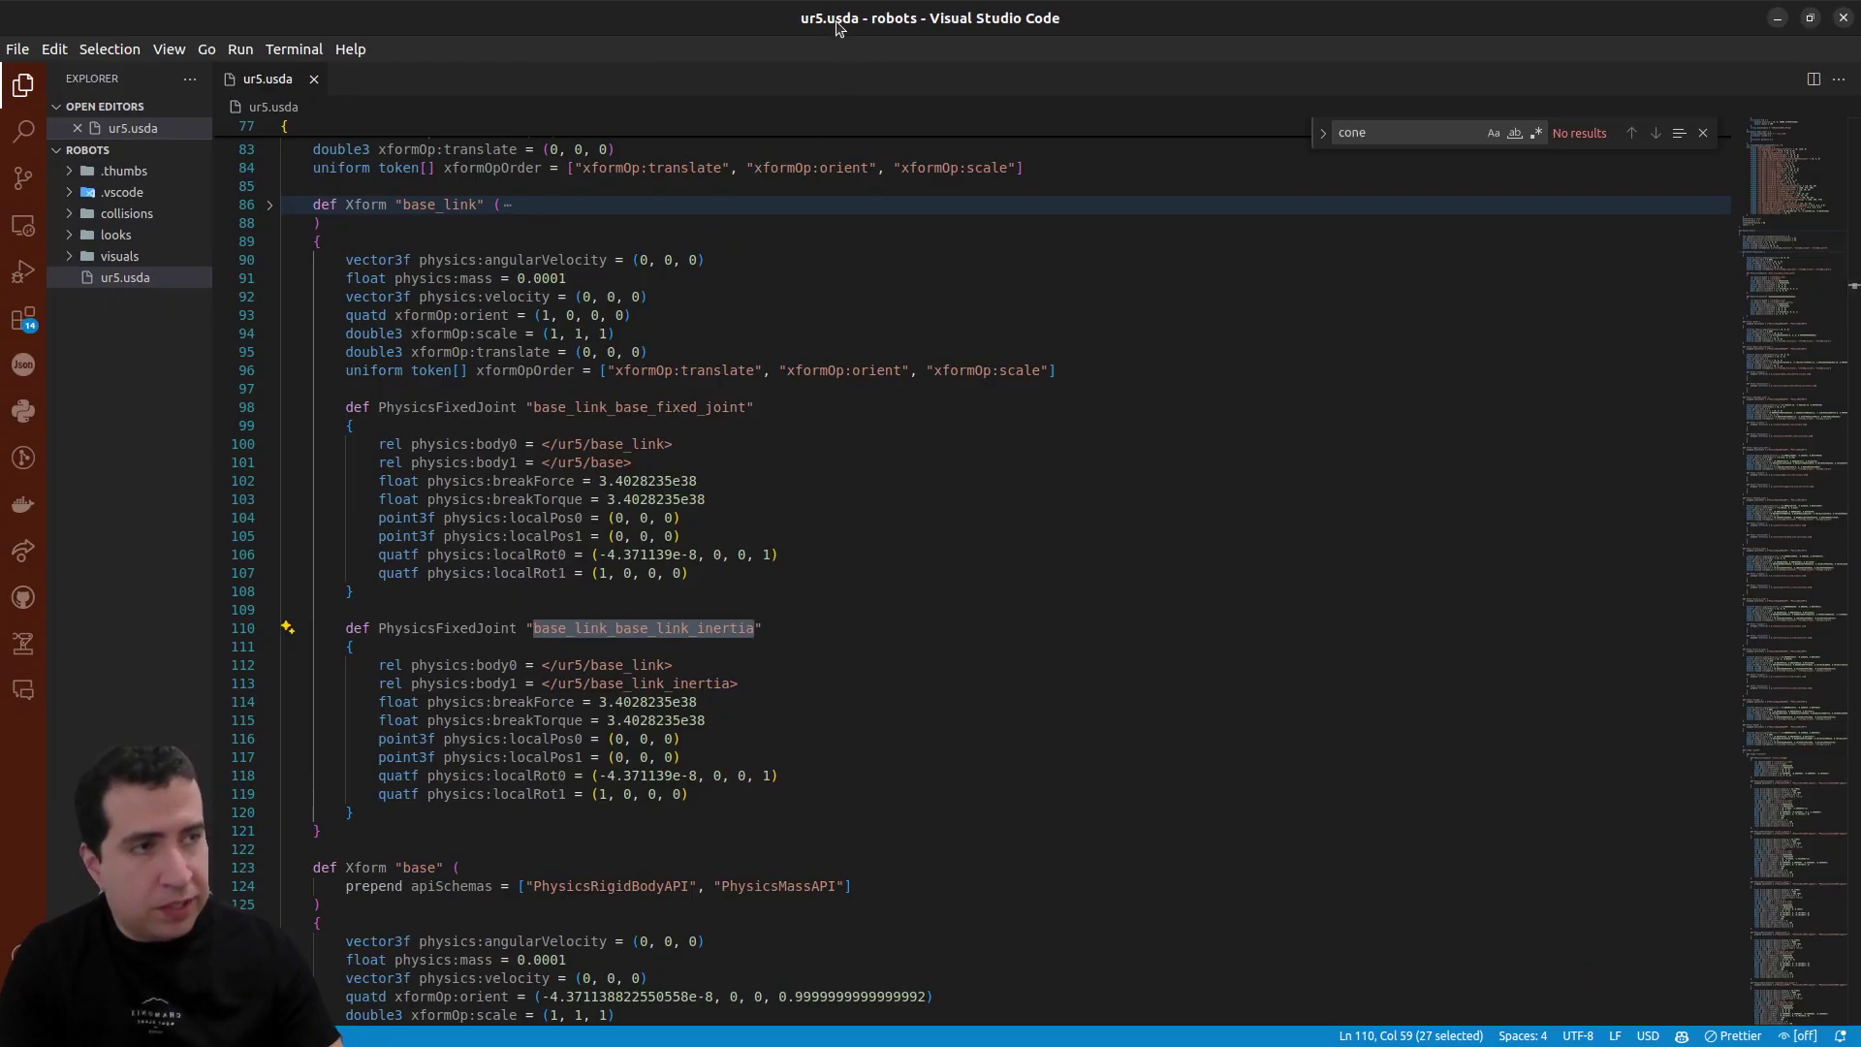
scroll(479, 261, up, 5)
scroll(369, 480, down, 3)
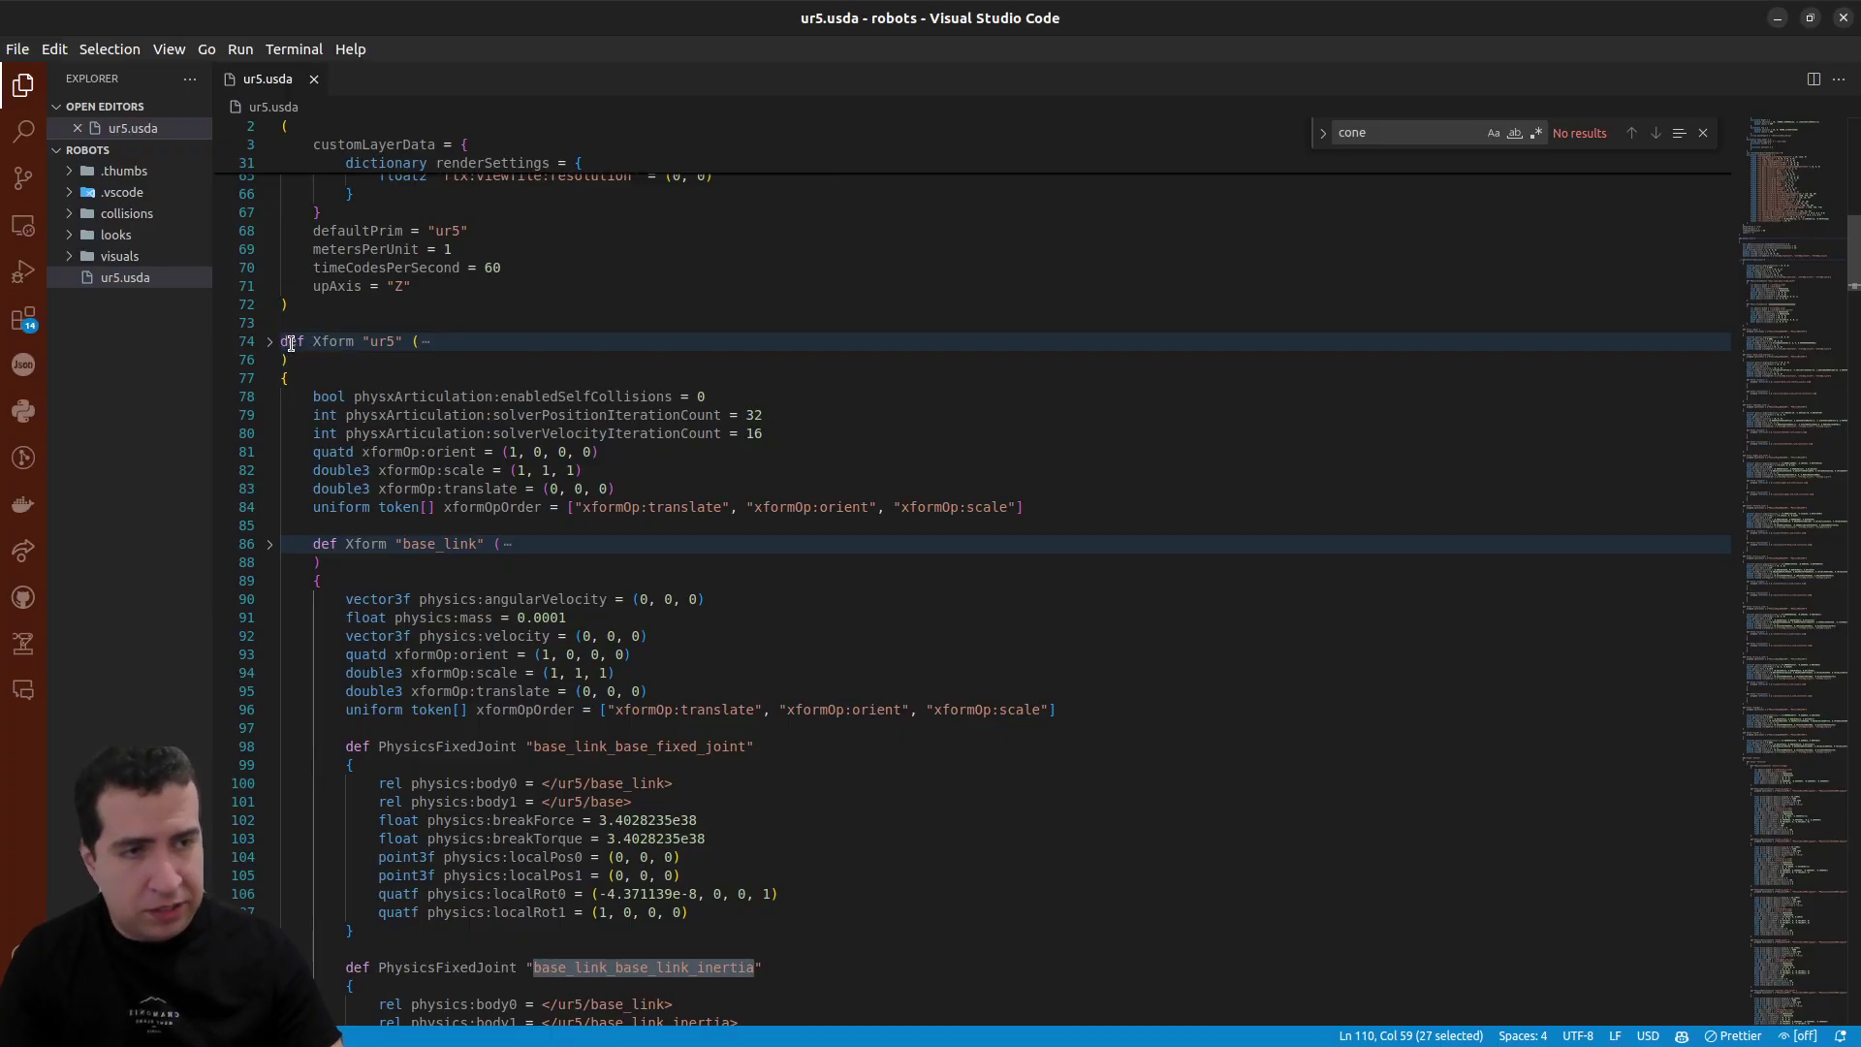
double_click(327, 343)
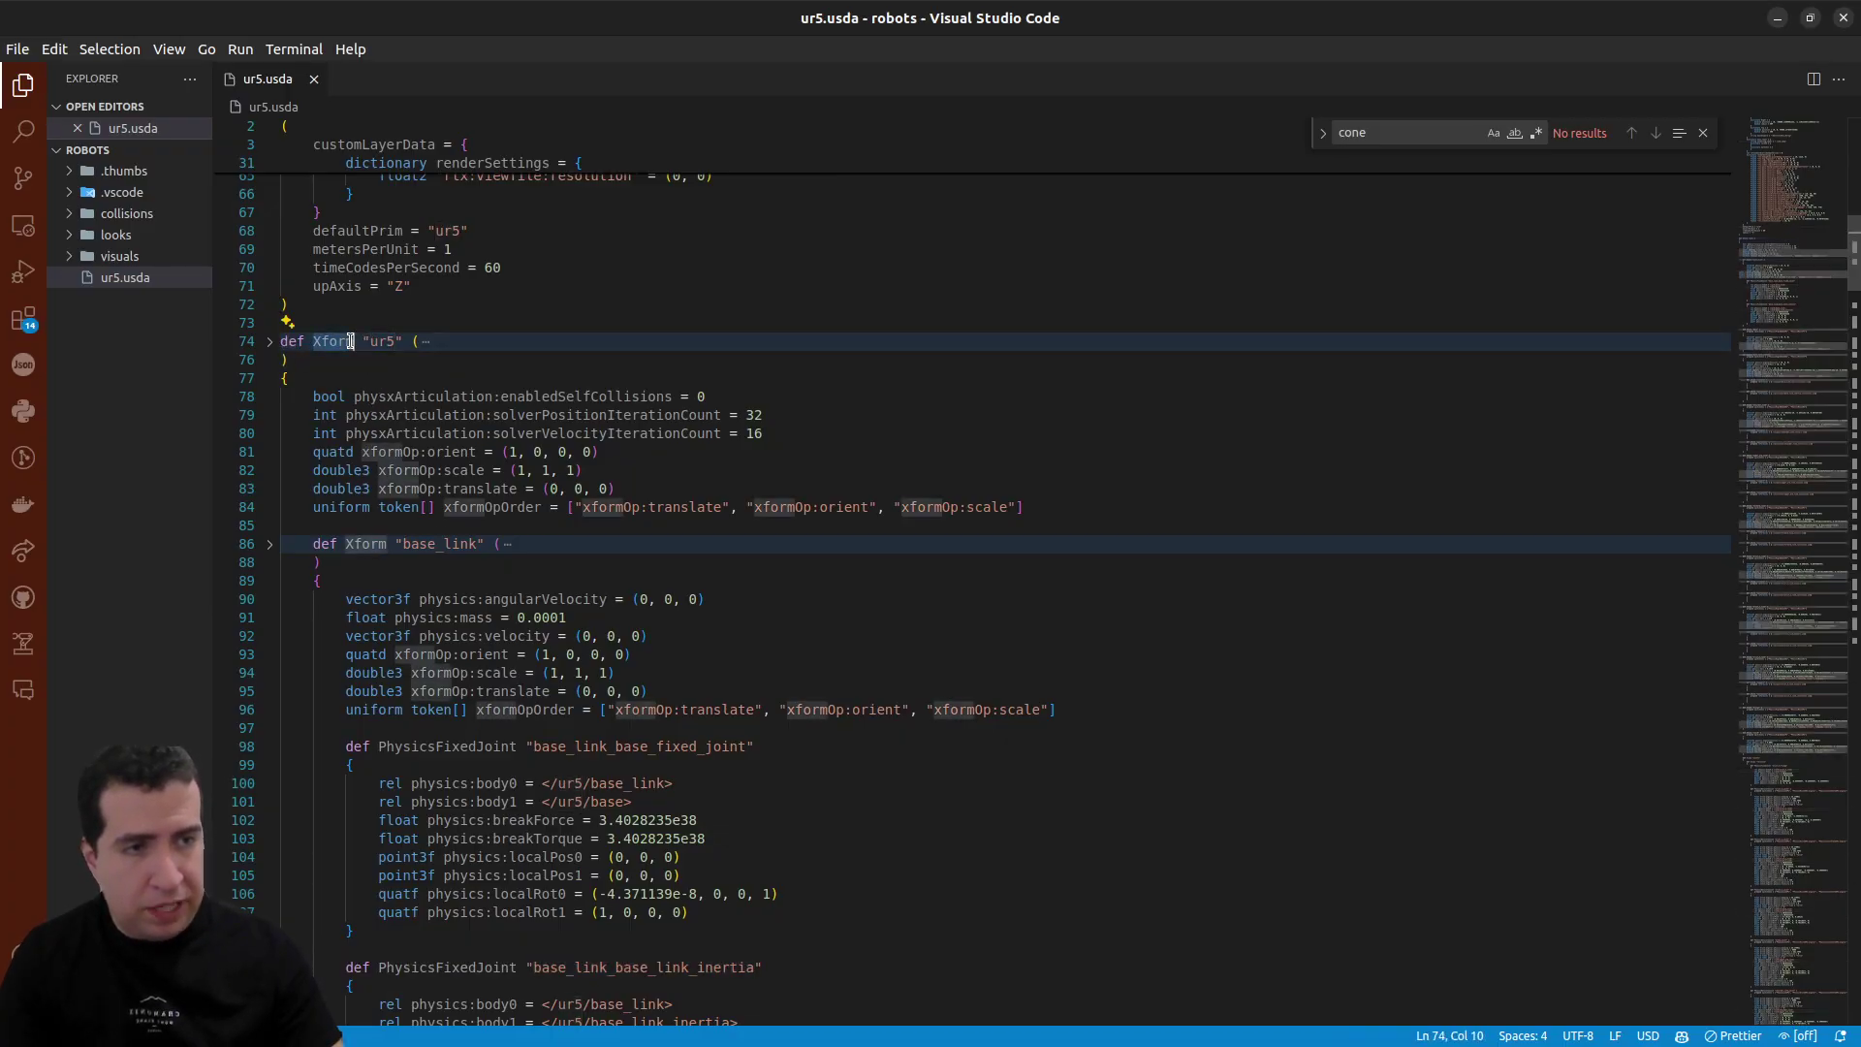
key(alt+Tab)
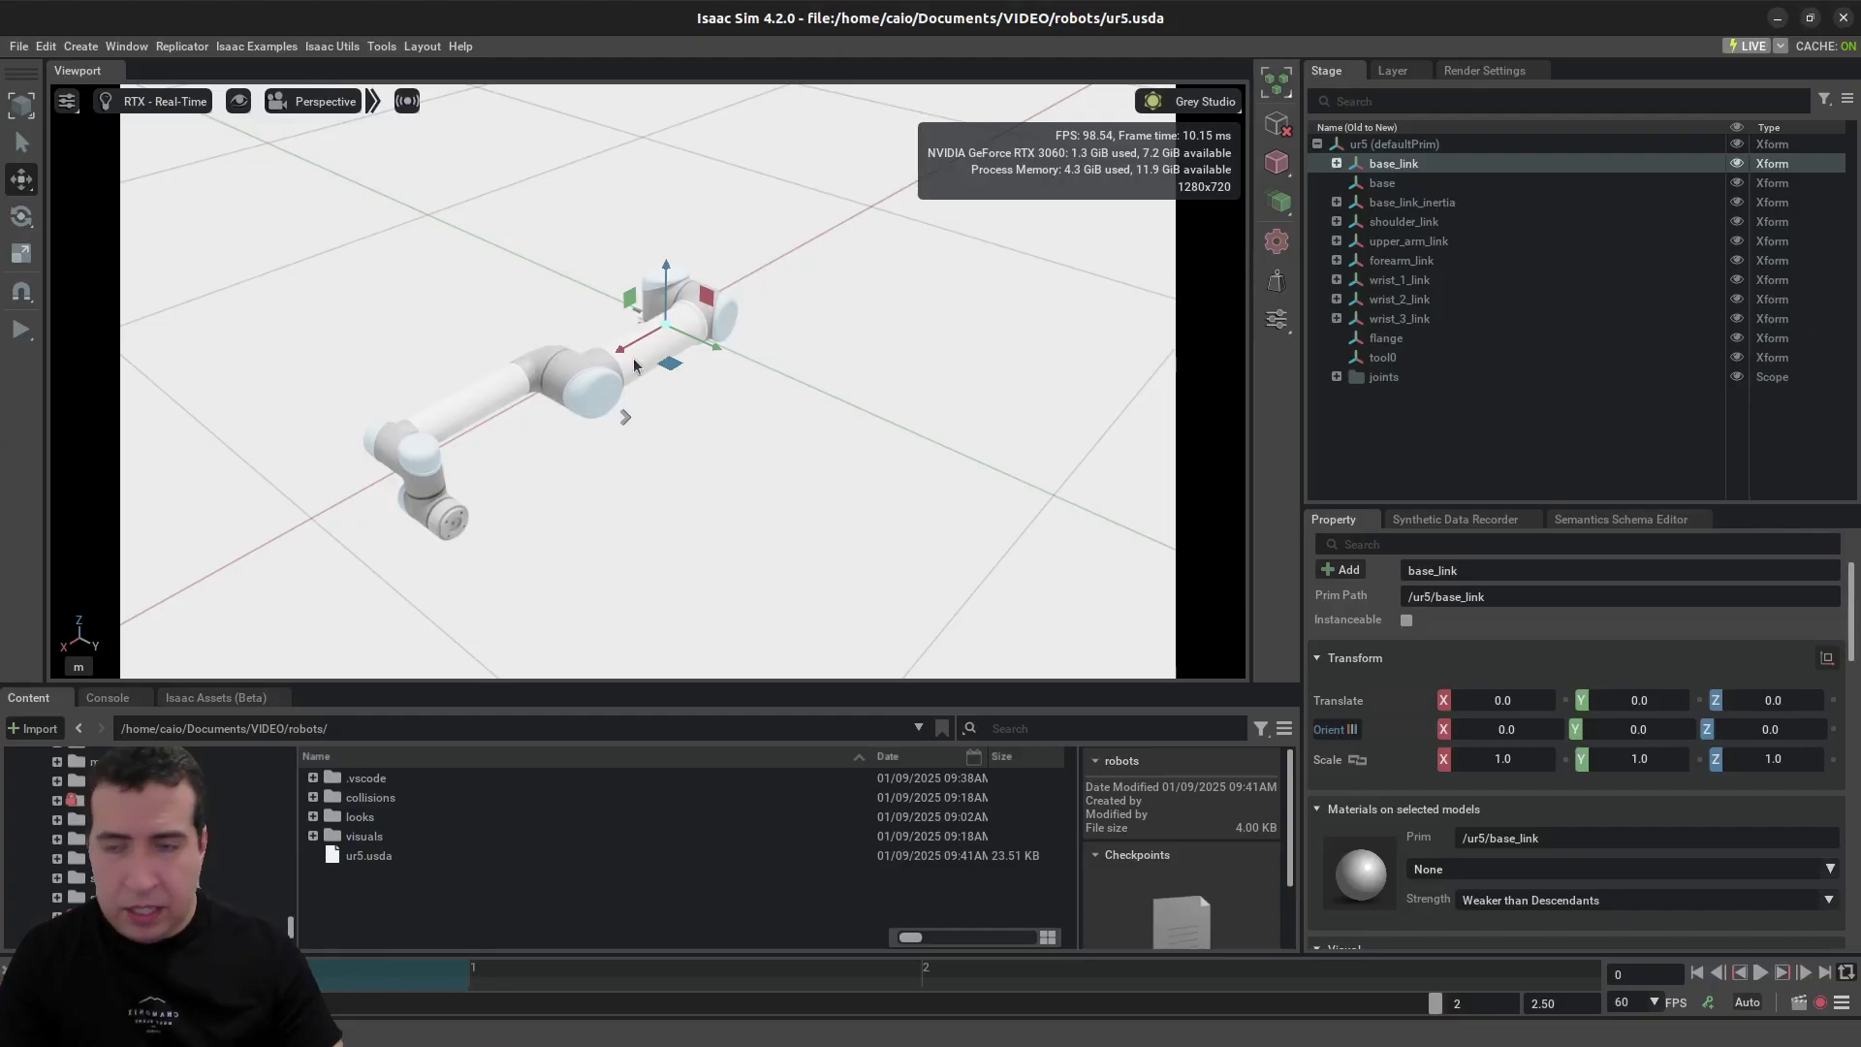
click(1370, 143)
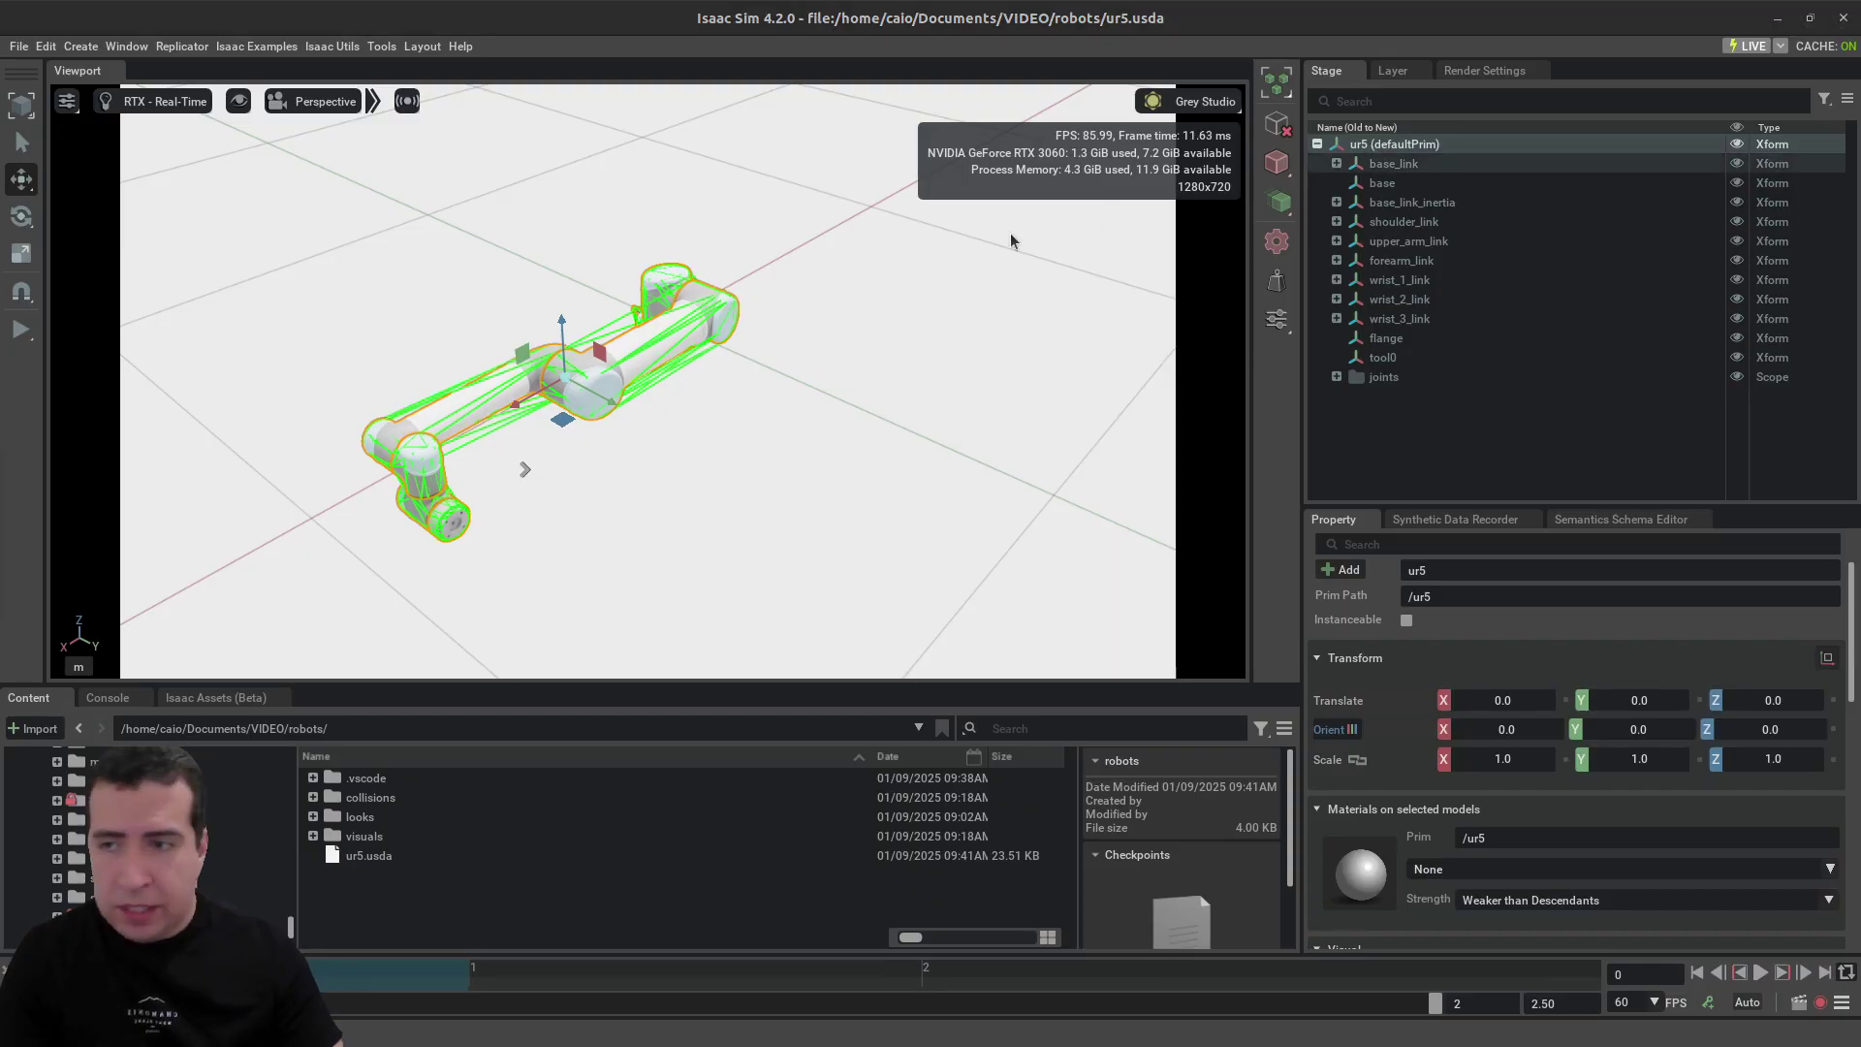
key(alt+Tab)
click(269, 378)
click(270, 378)
double_click(382, 342)
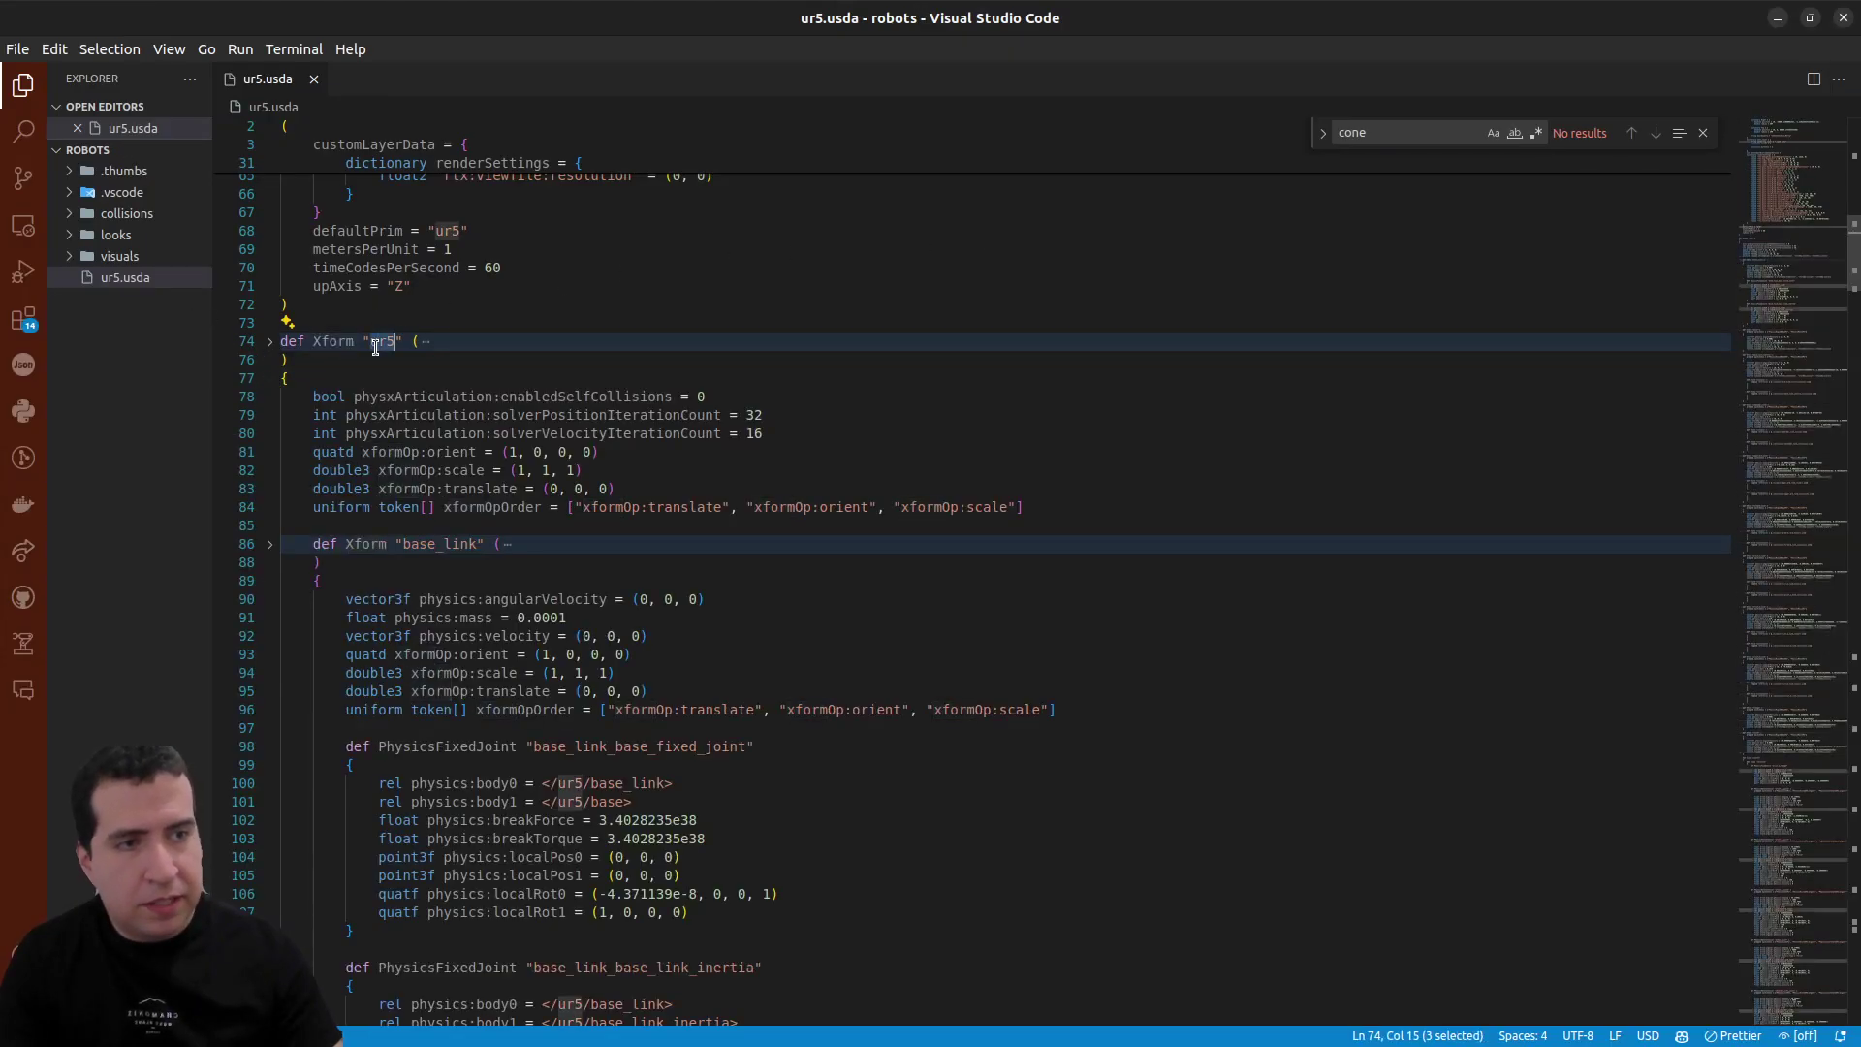
- Select the base_link prim in Isaac Sim and examine its matching Xform definition in ur5.usda in VS Code
key(alt+Tab)
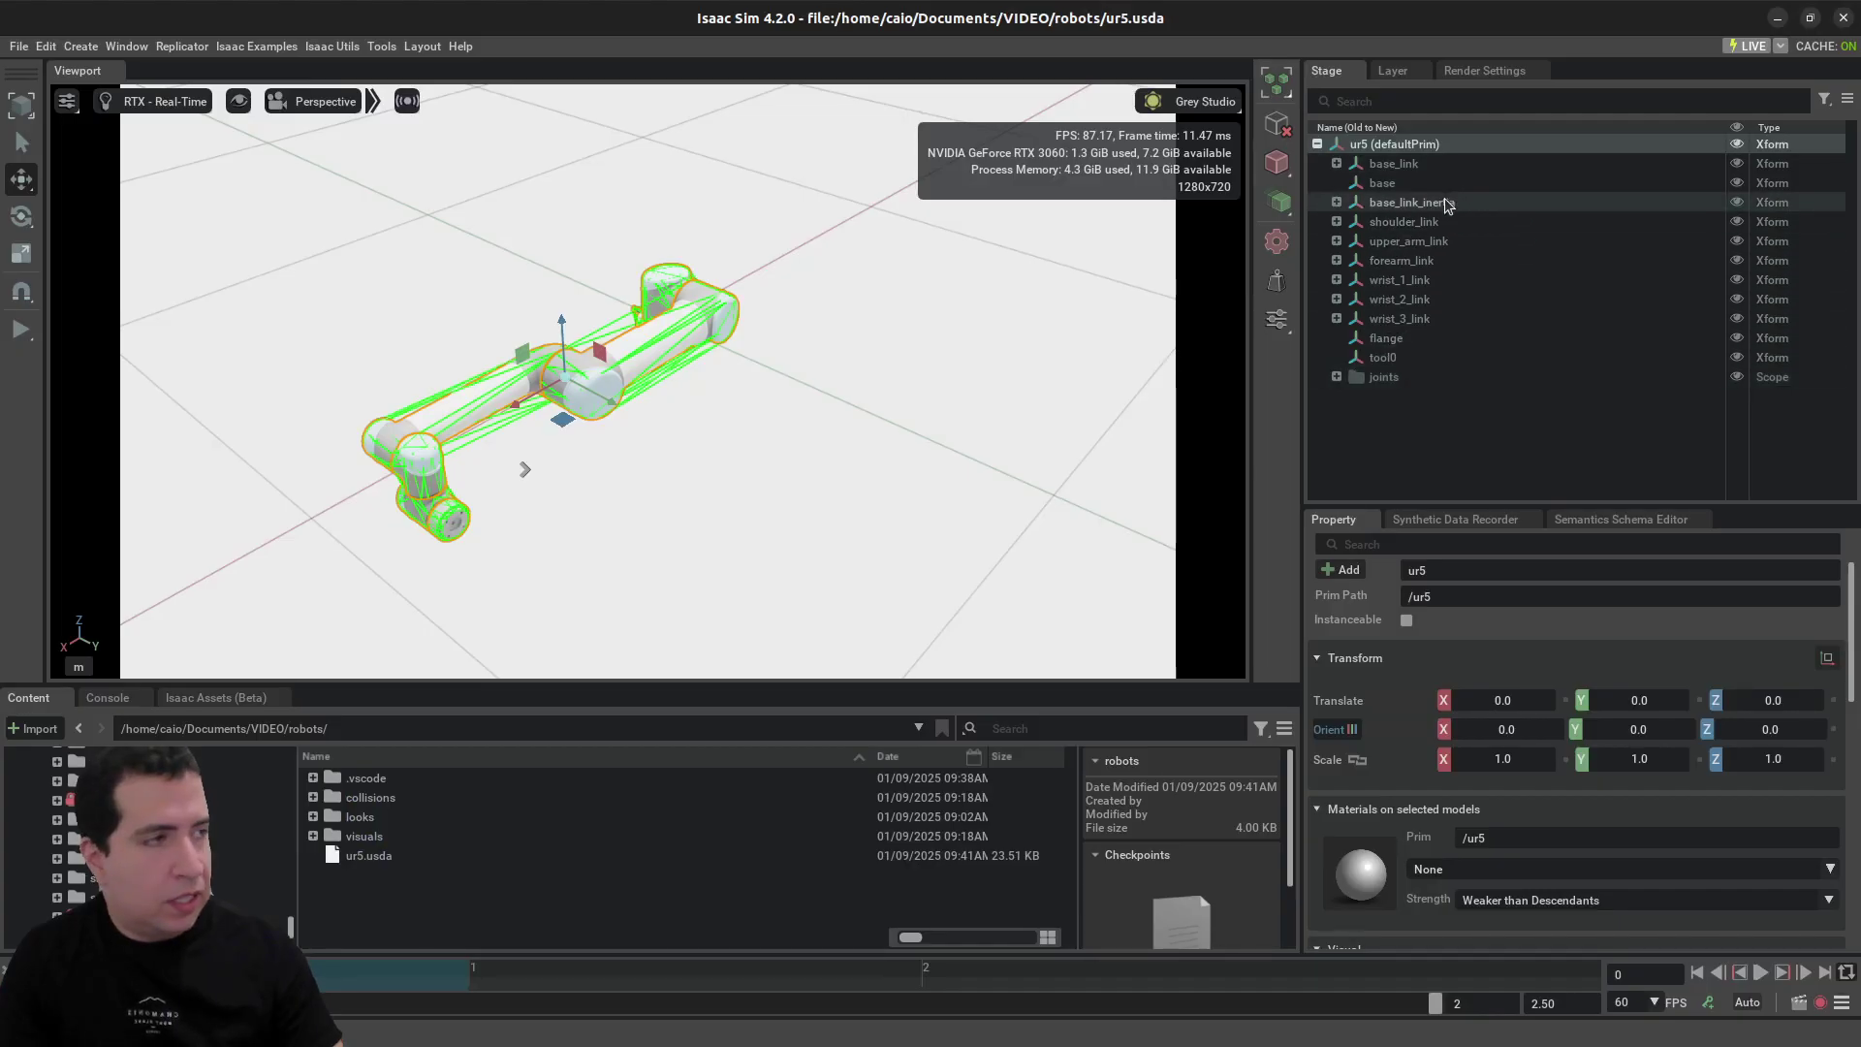
click(1377, 164)
key(alt+Tab)
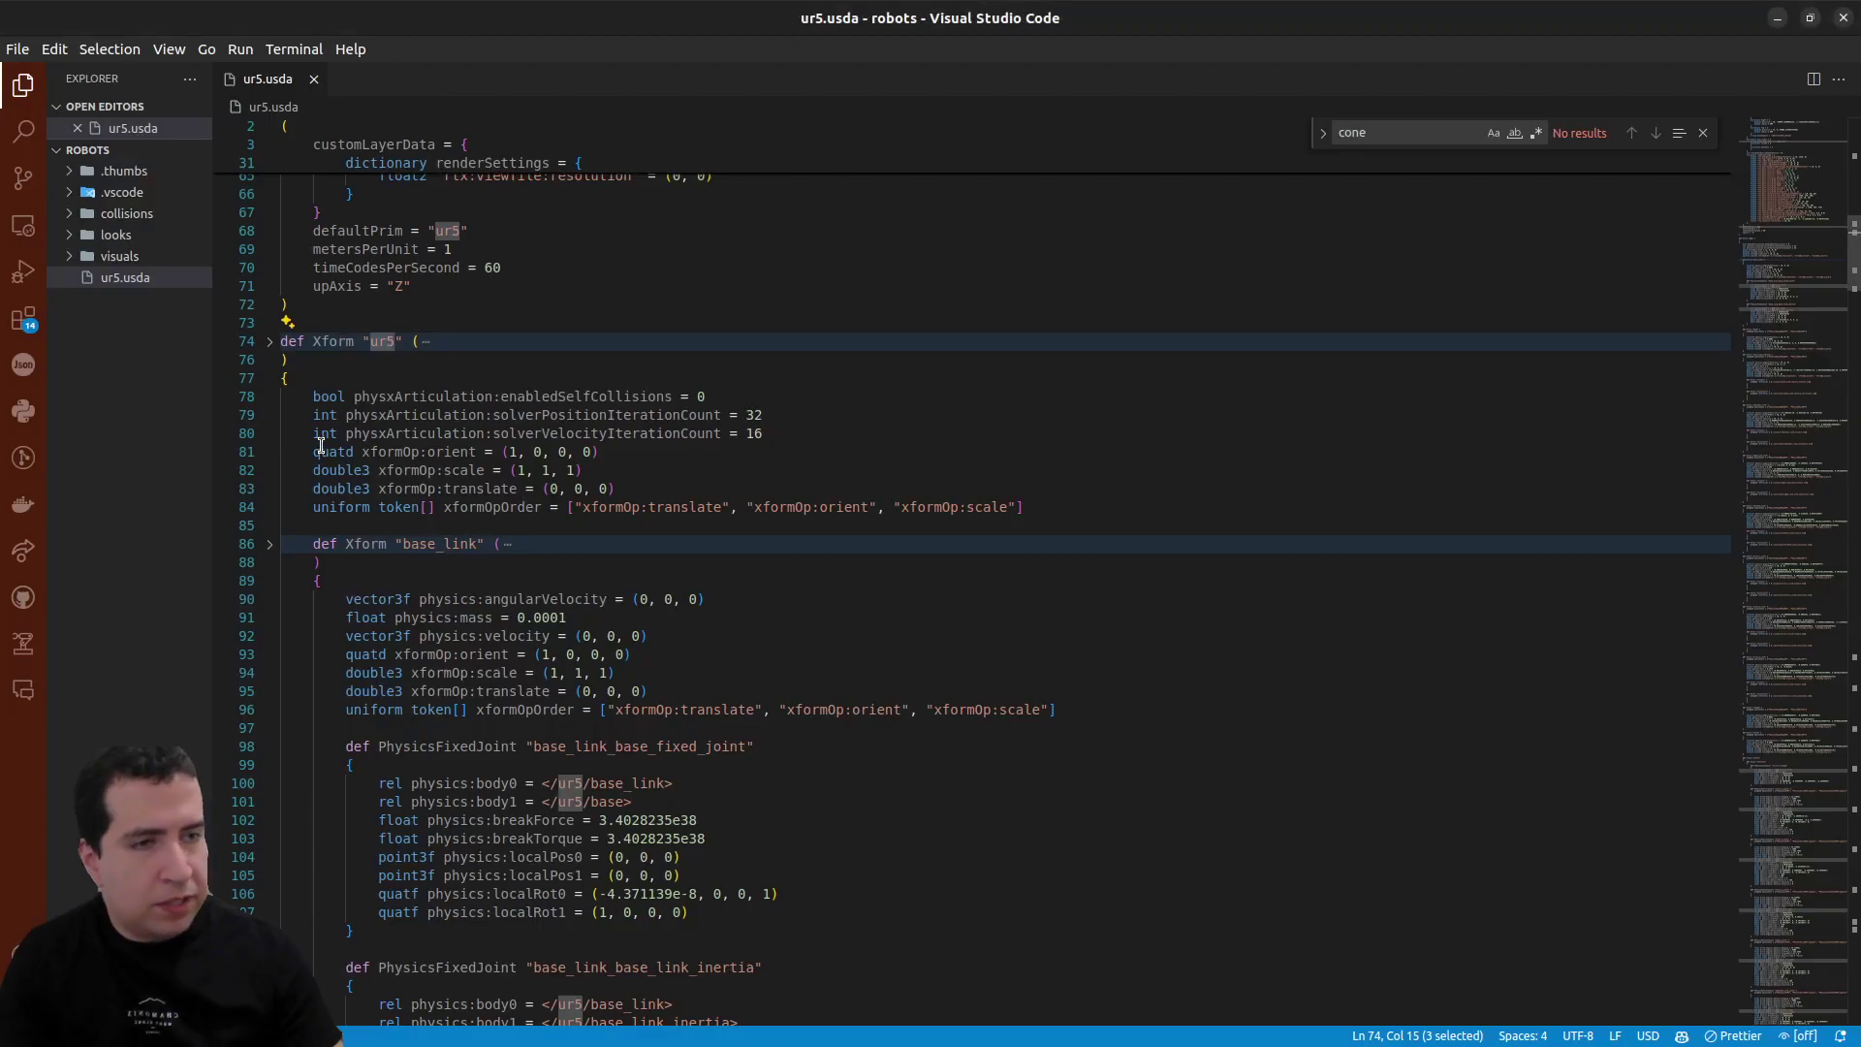
scroll(339, 476, down, 4)
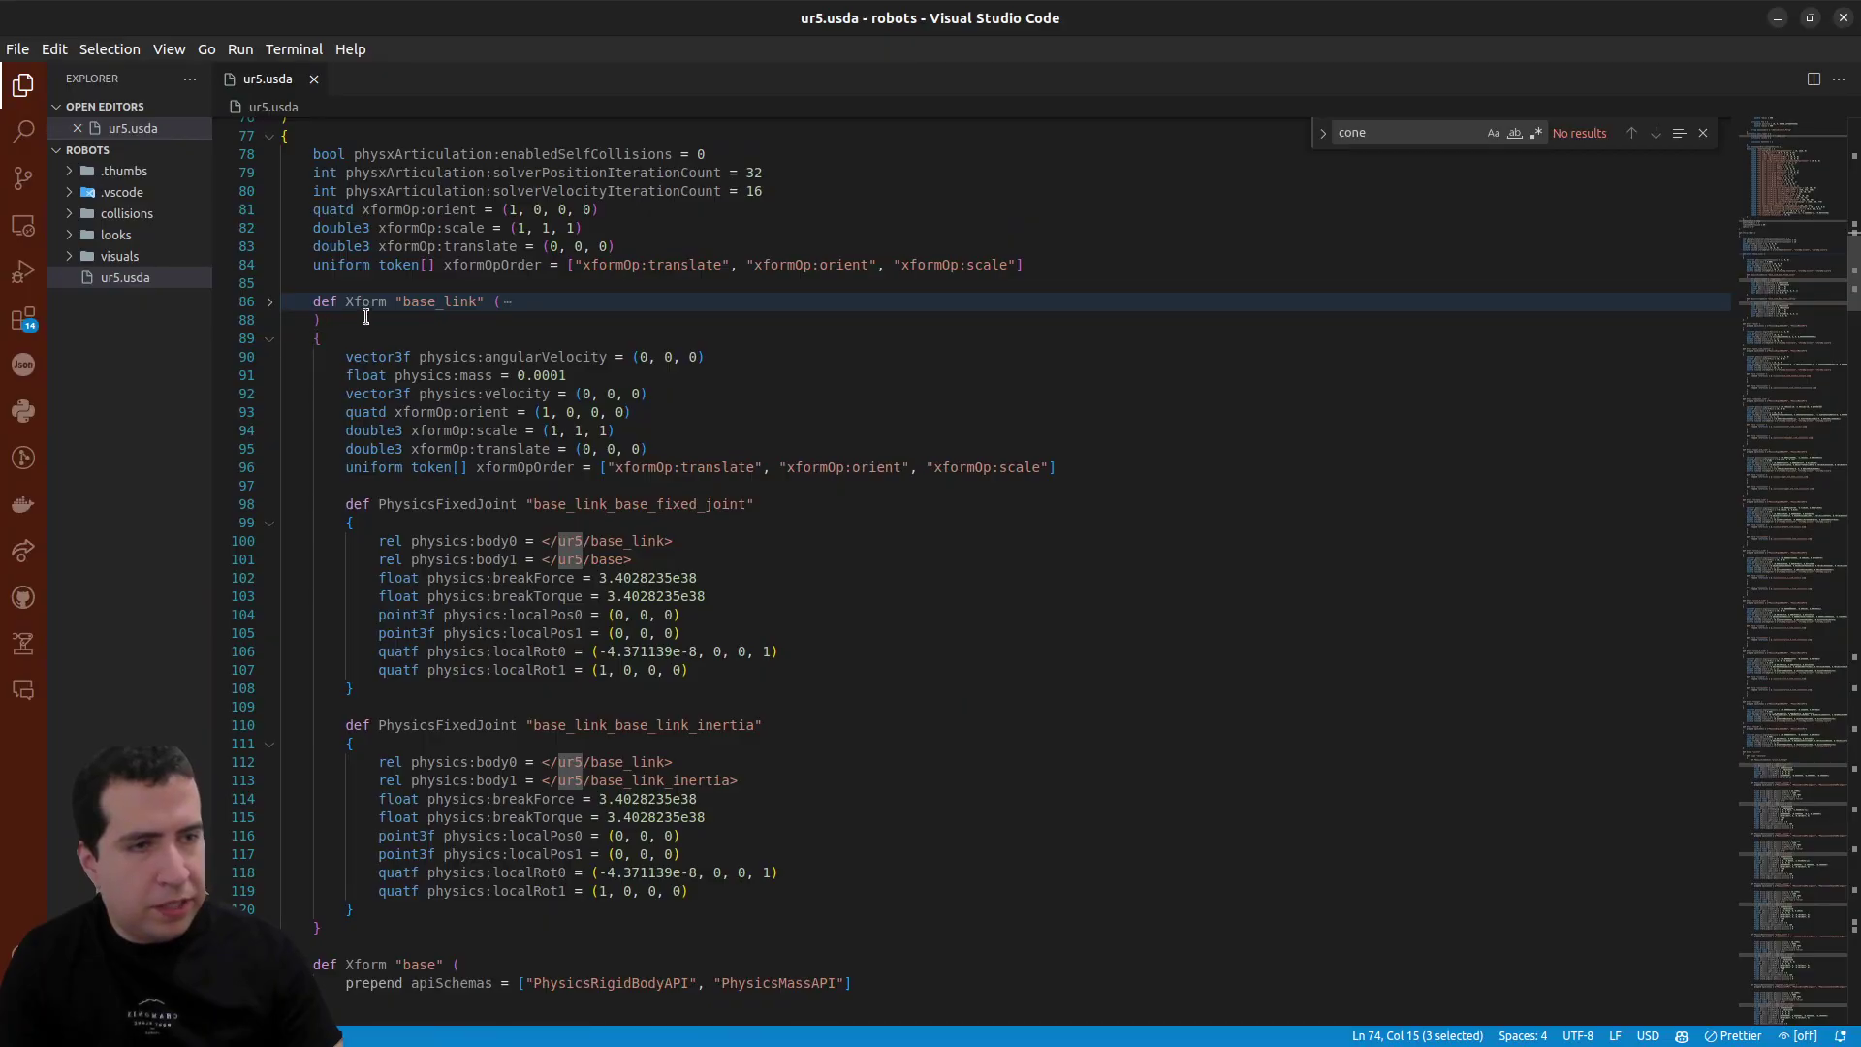
double_click(376, 306)
scroll(510, 391, down, 2)
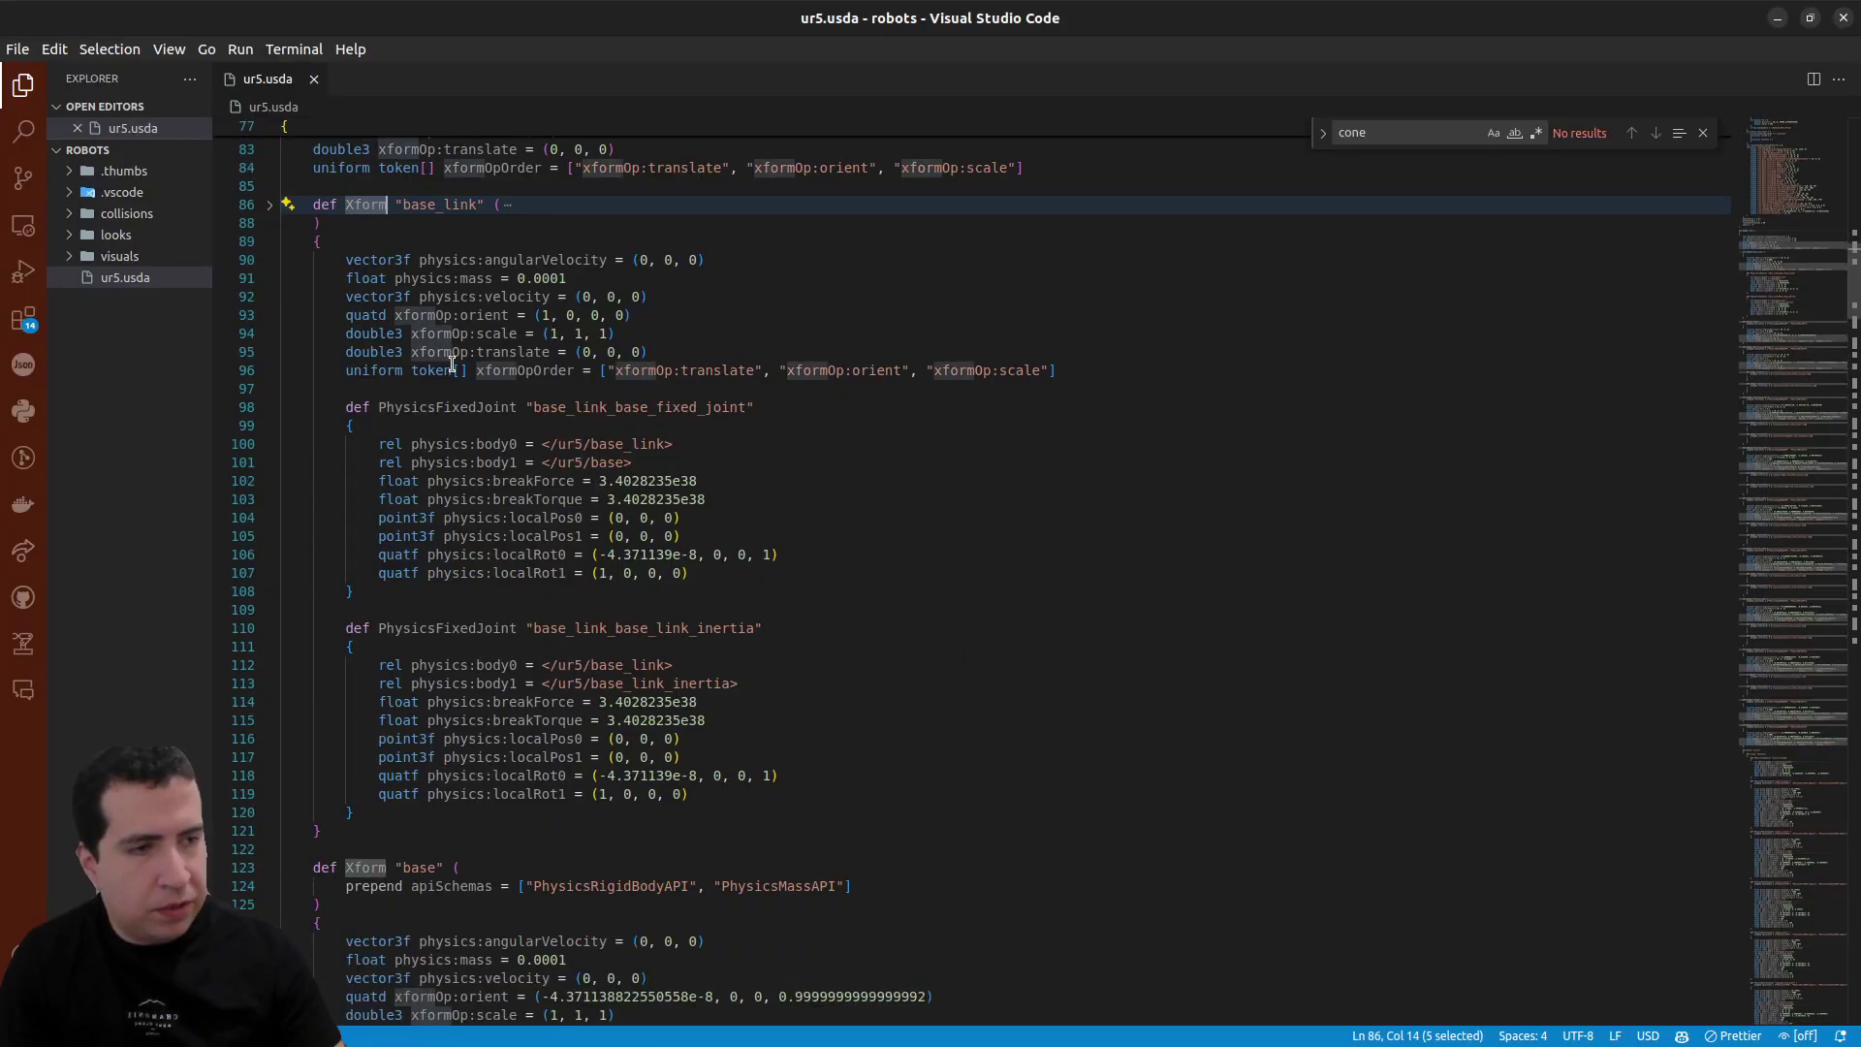
- Examine base_link's fixed joint definitions, including the base_link_base_fixed_joint name, break force and break torque
double_click(622, 408)
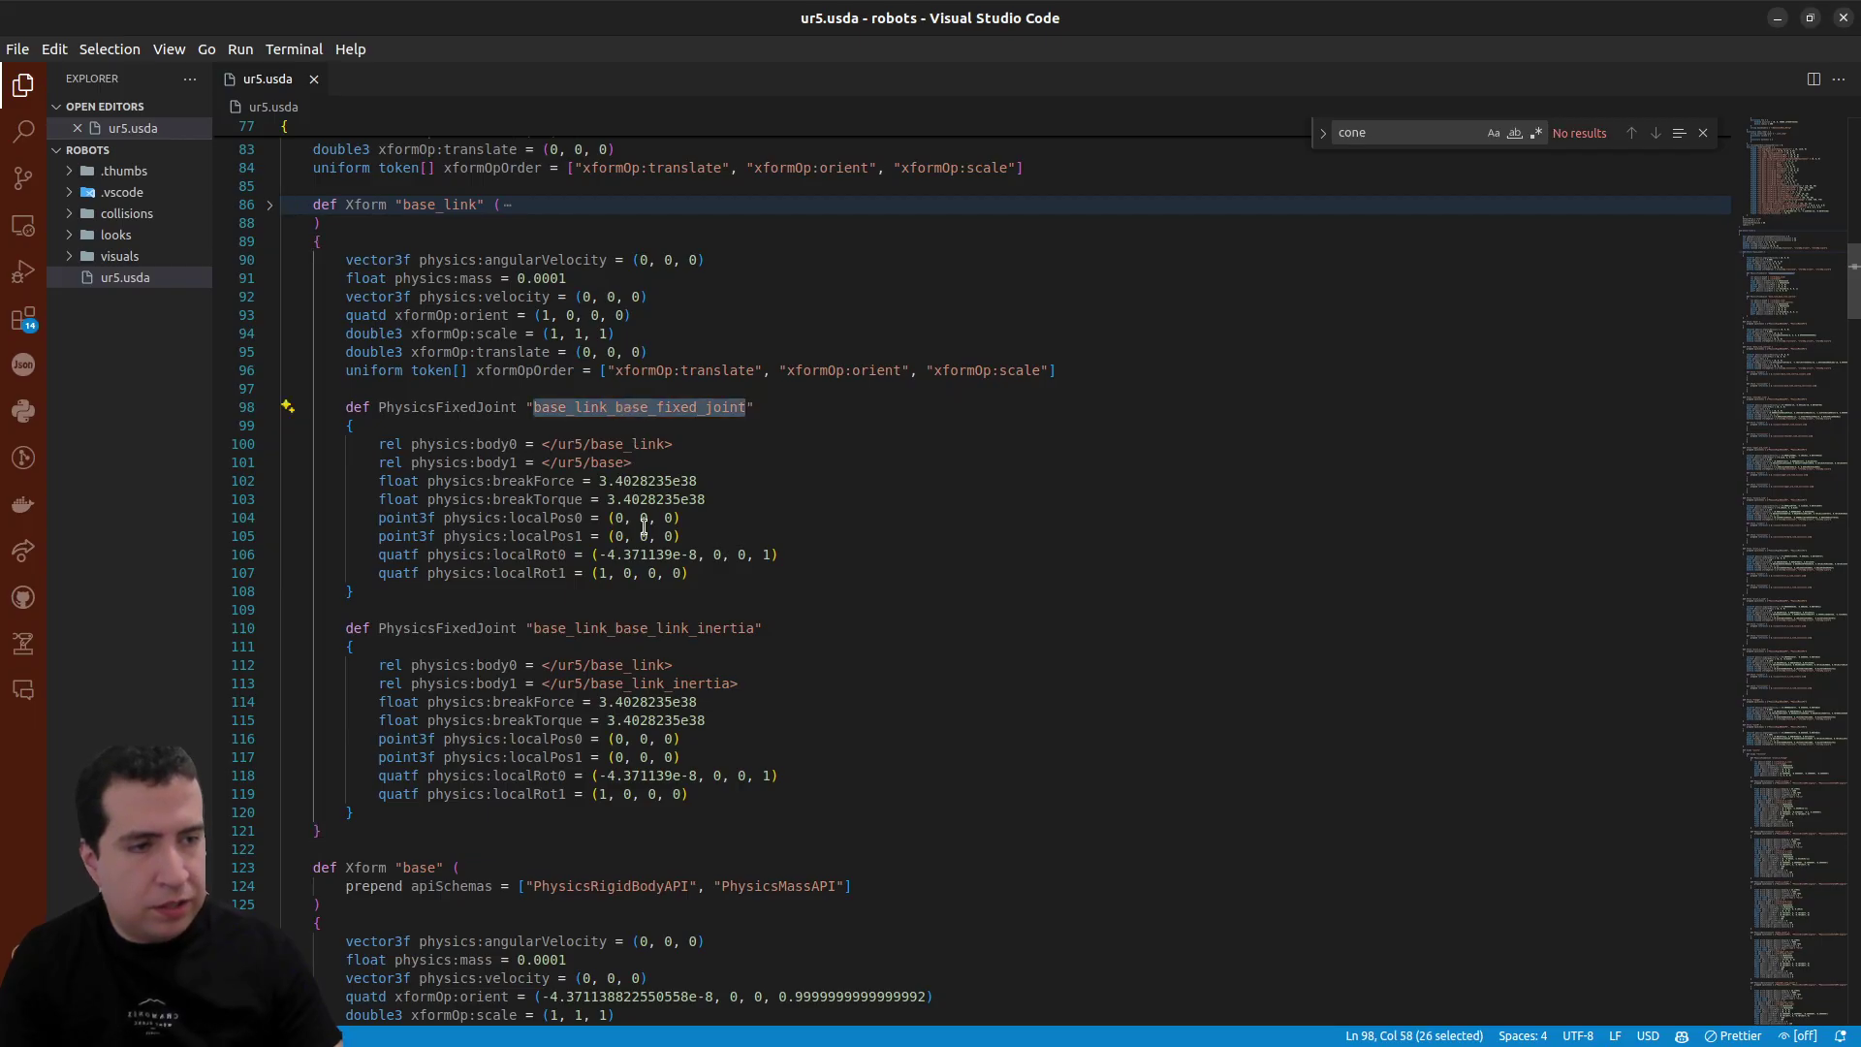
scroll(669, 572, down, 1)
scroll(666, 601, down, 1)
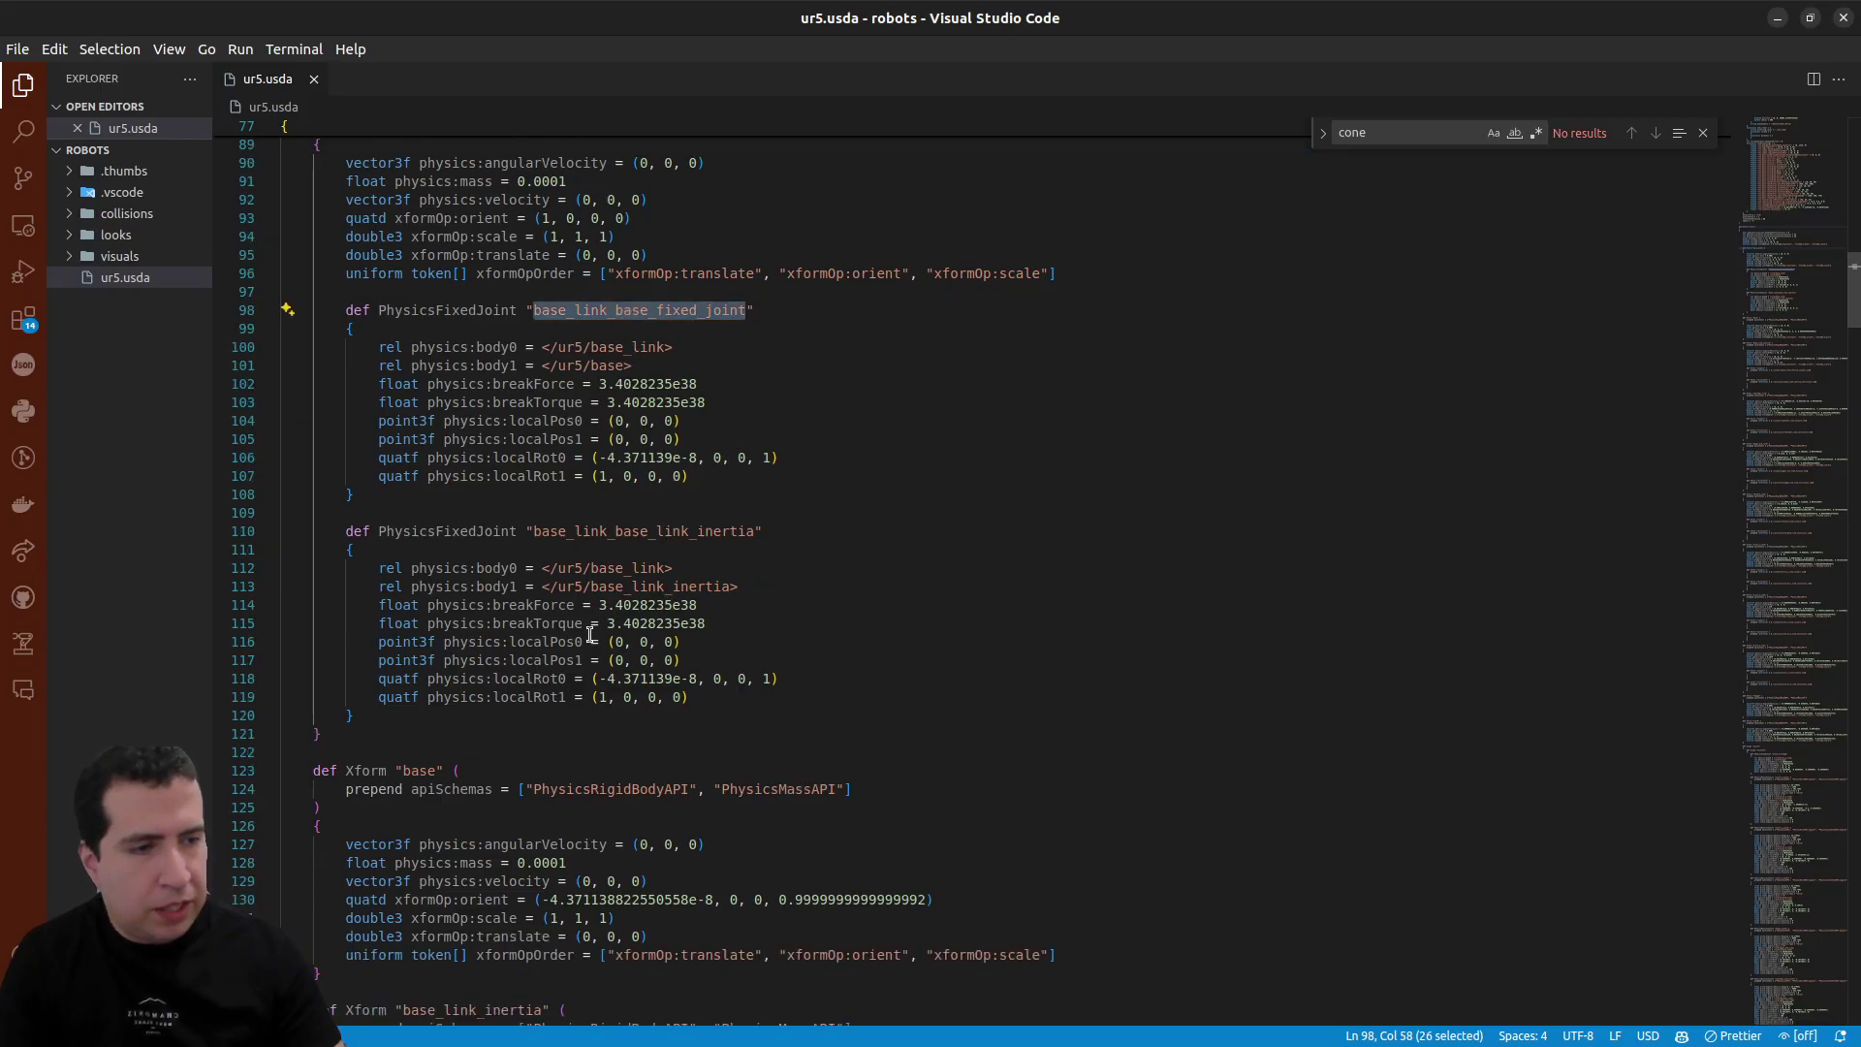
double_click(545, 388)
double_click(549, 402)
scroll(614, 511, down, 3)
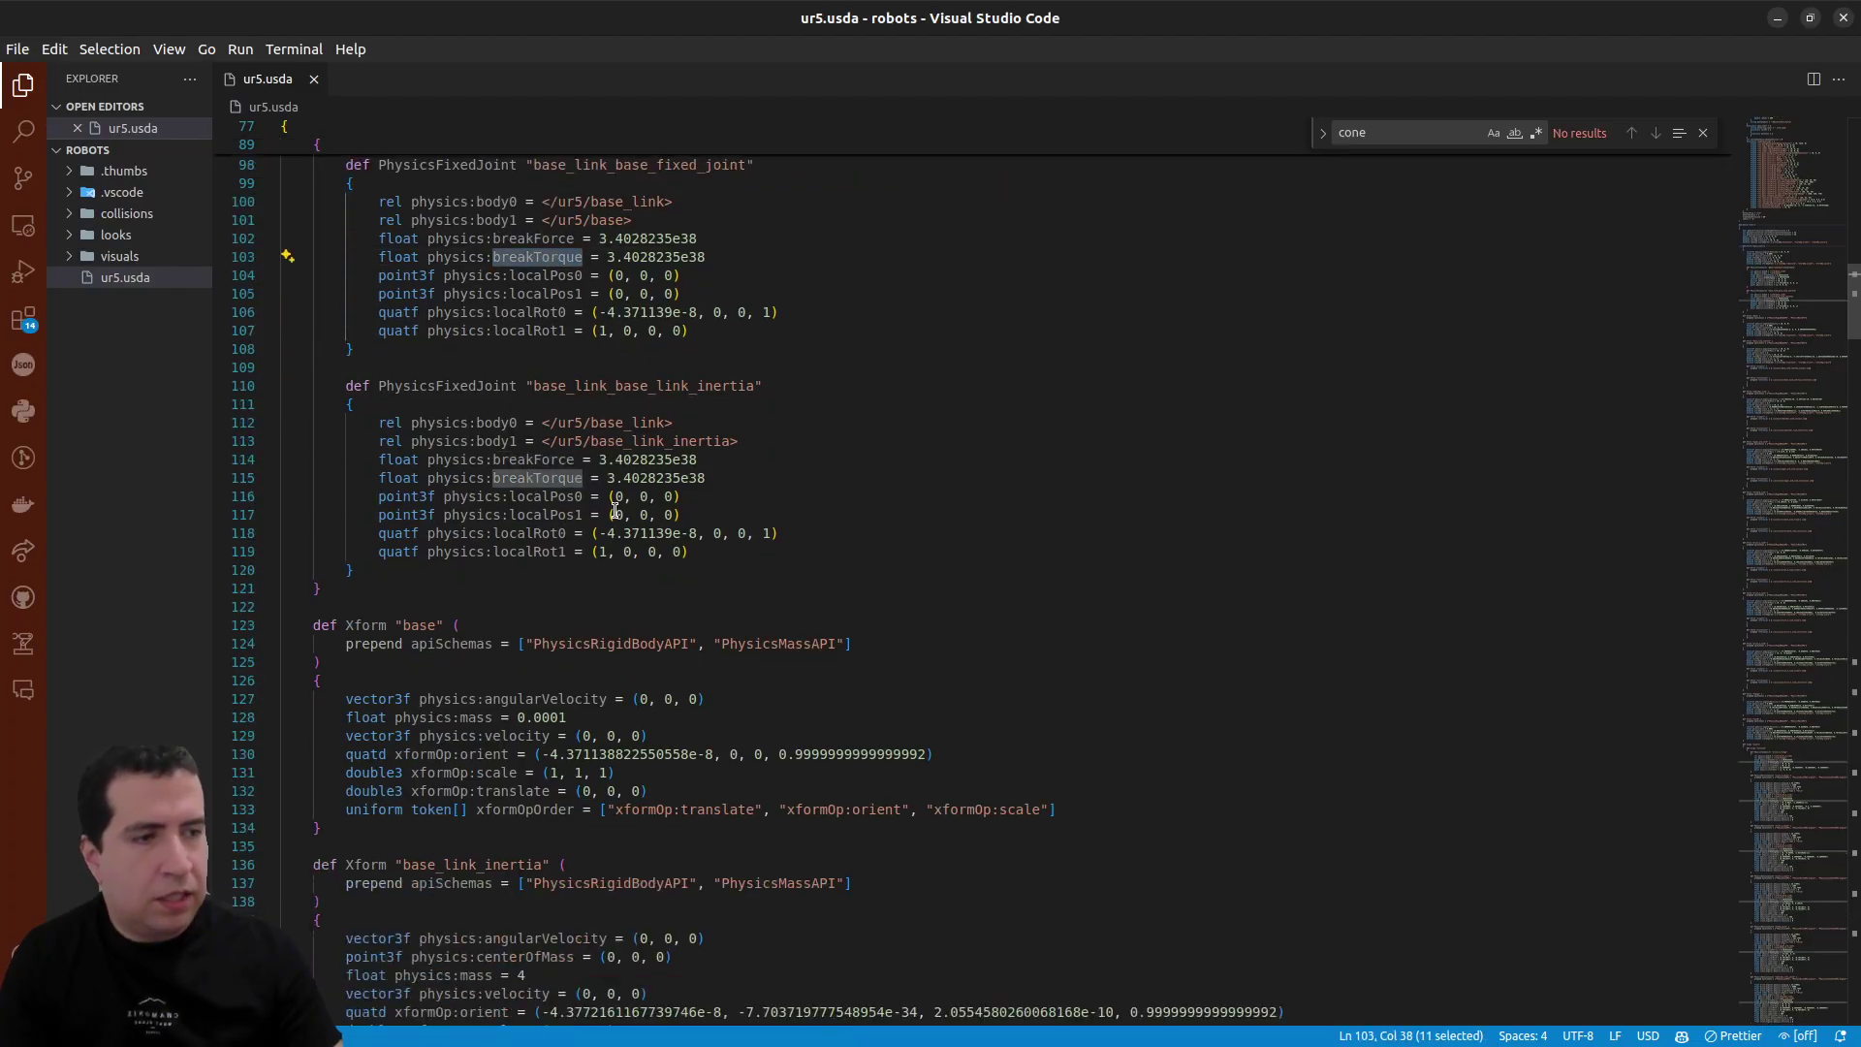
scroll(615, 510, down, 1)
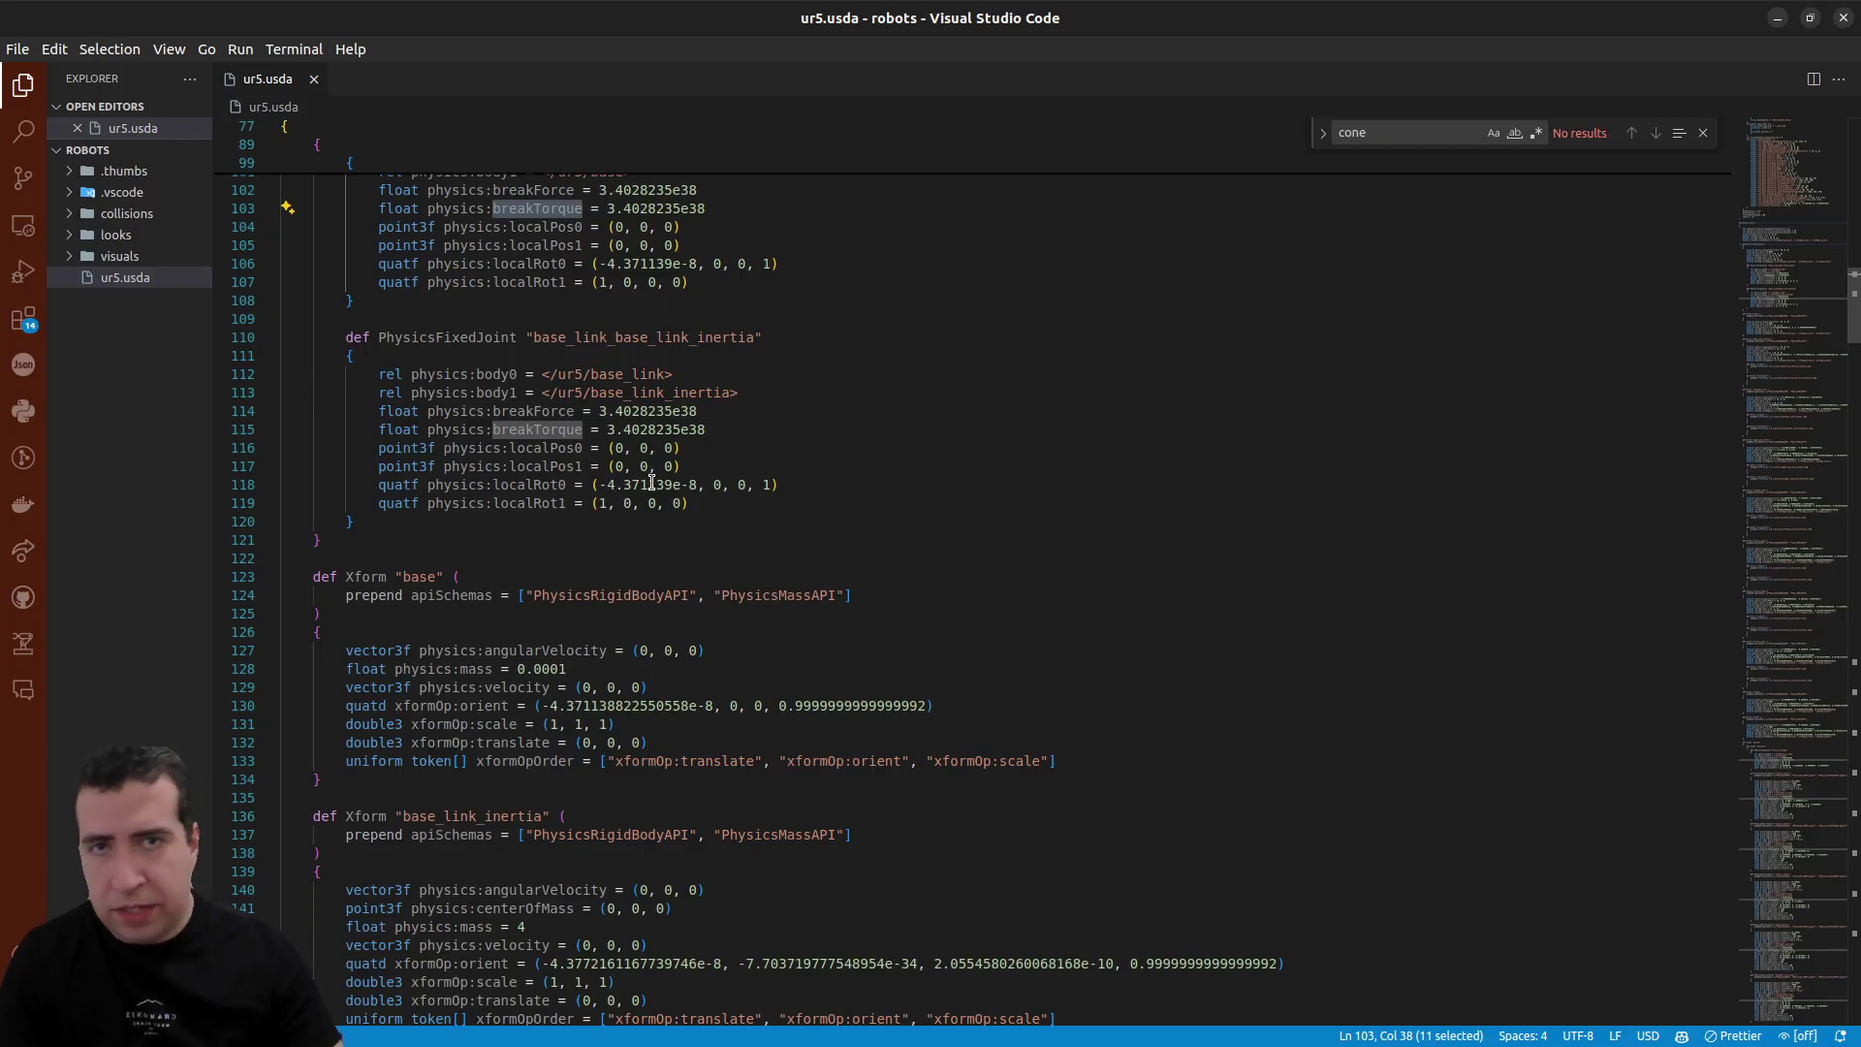
key(alt+Tab)
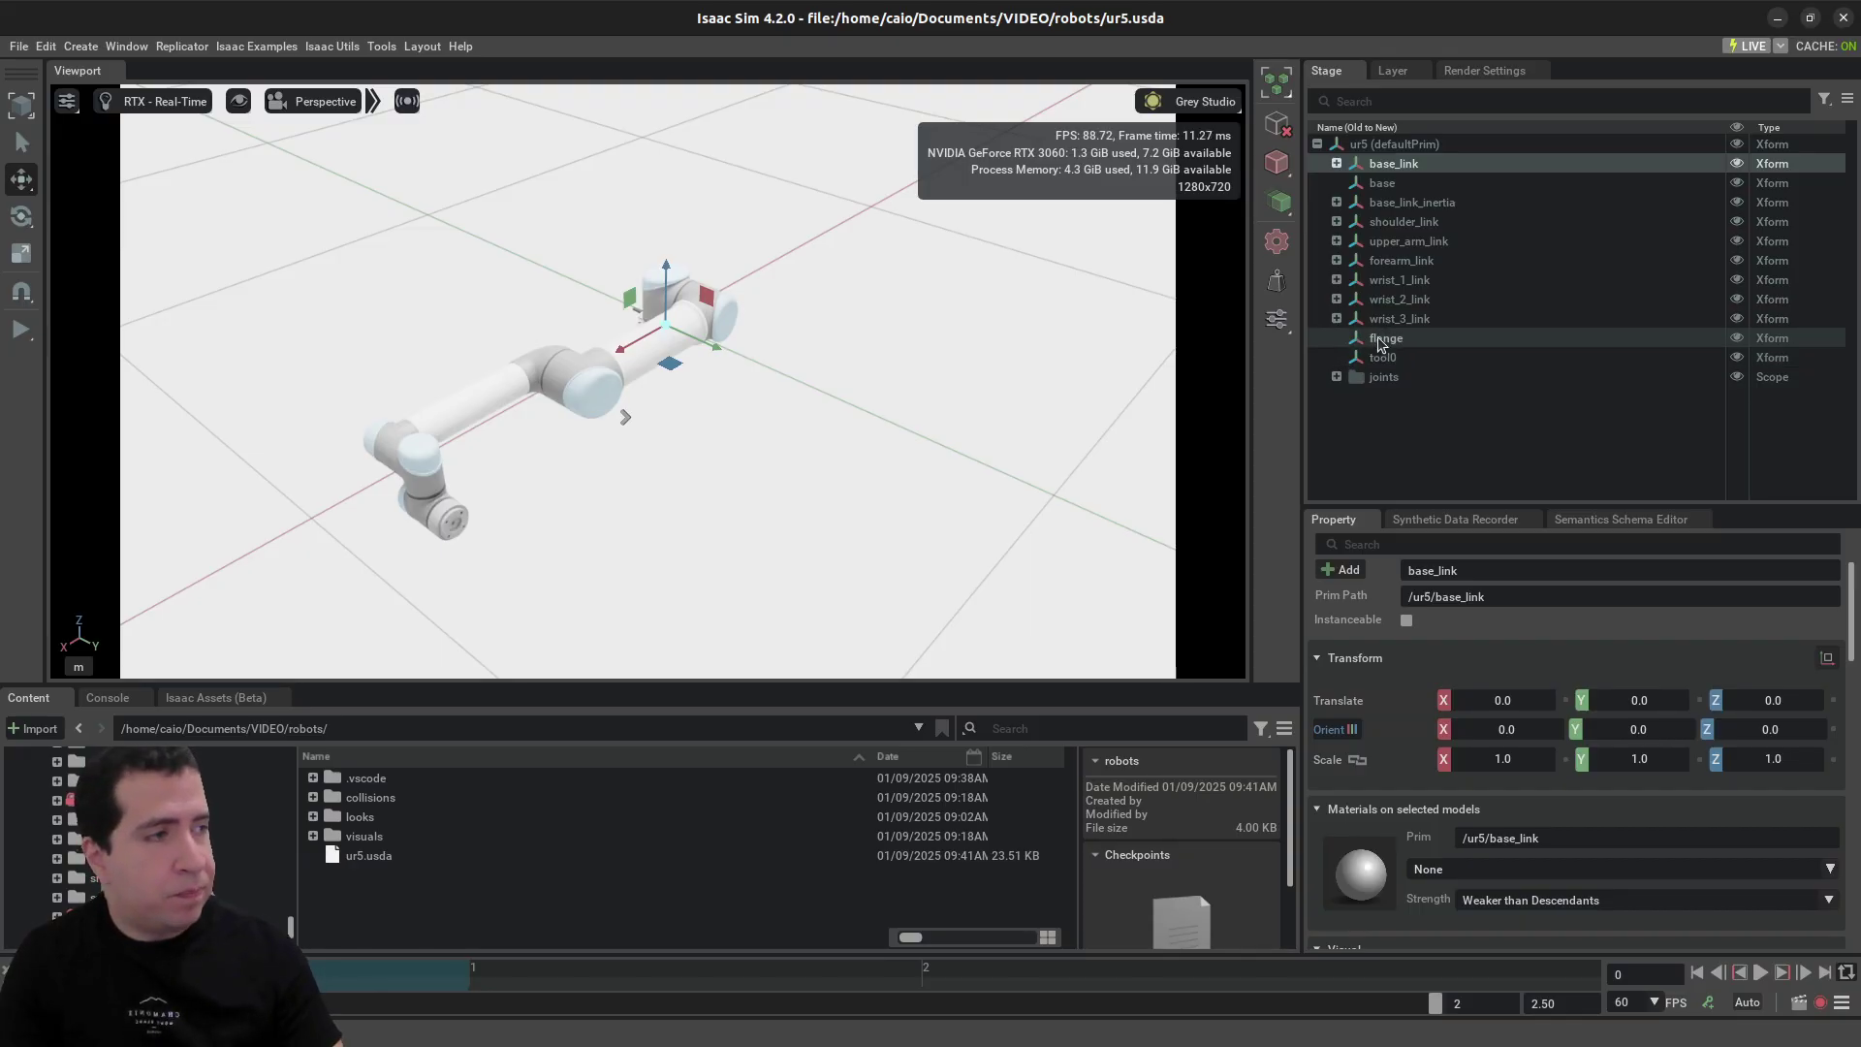
click(1387, 415)
right_click(1390, 408)
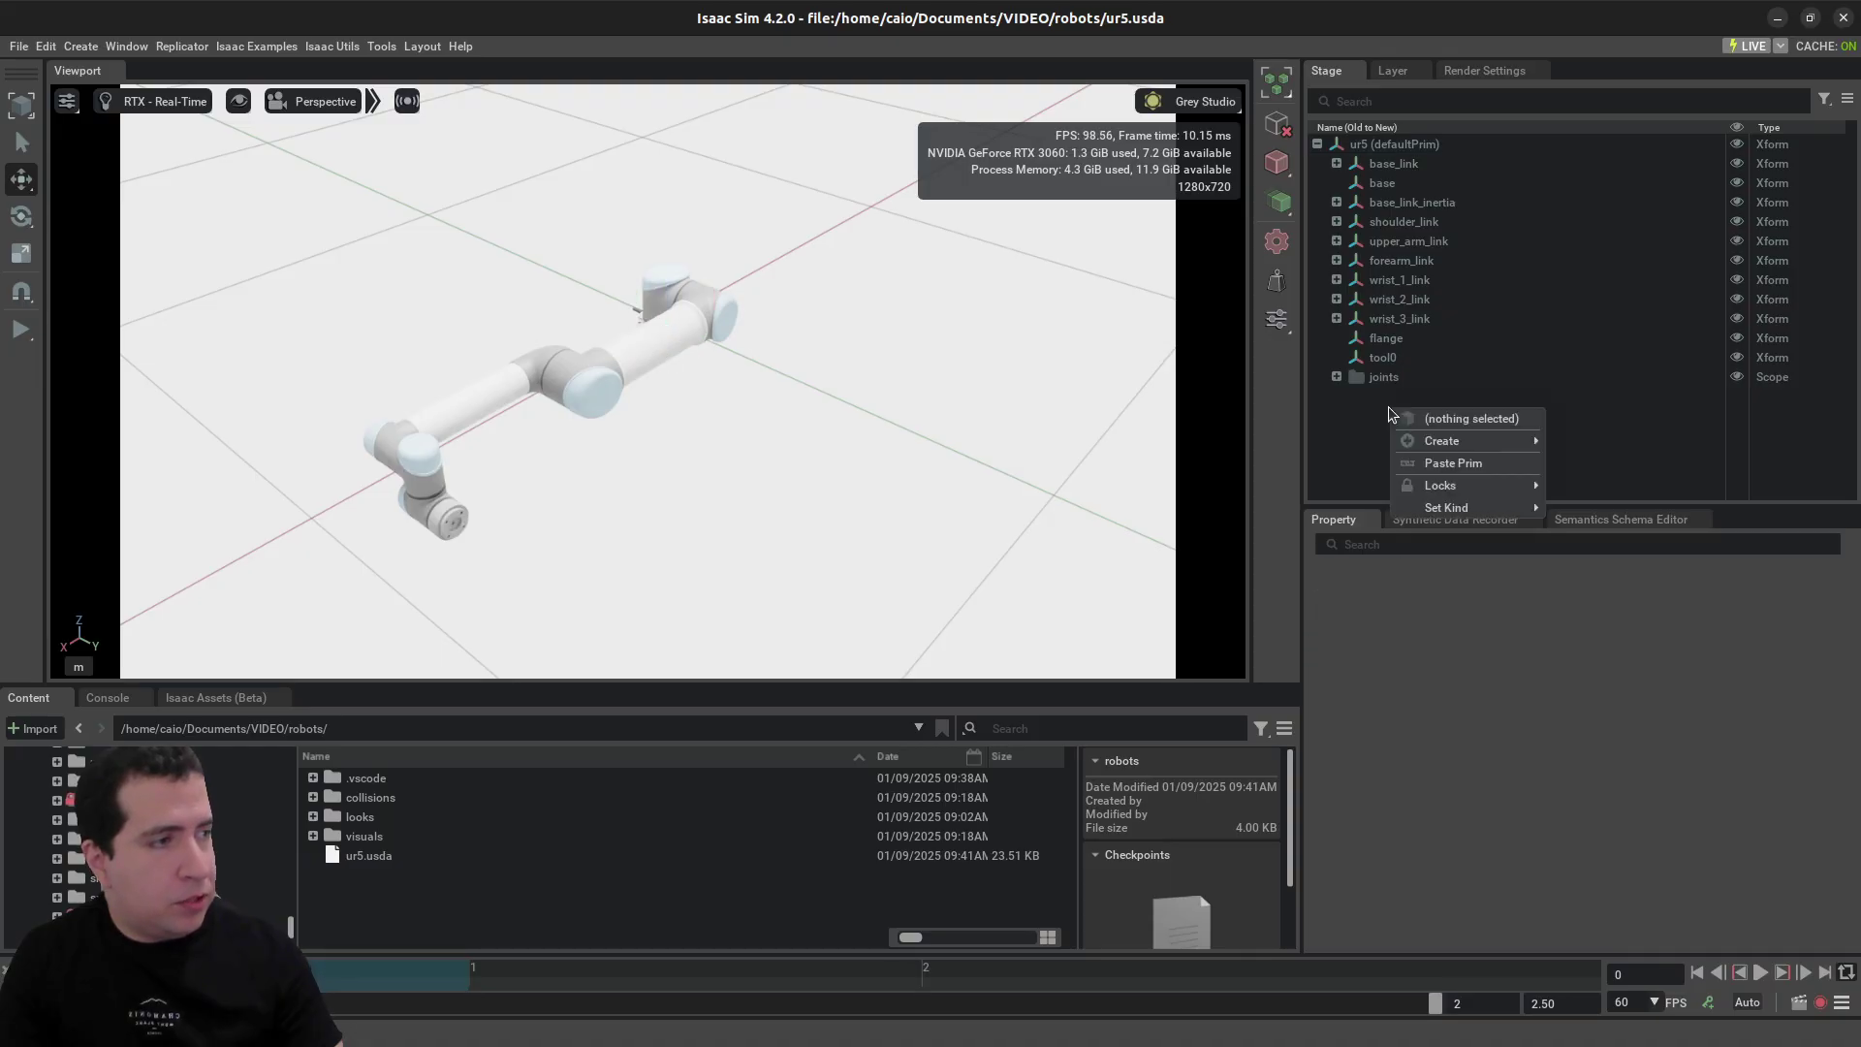
click(1360, 406)
- Return to ur5.usda in VS Code and examine wrist_2_joint's maximum joint velocity, position and velocity properties
key(alt+Tab)
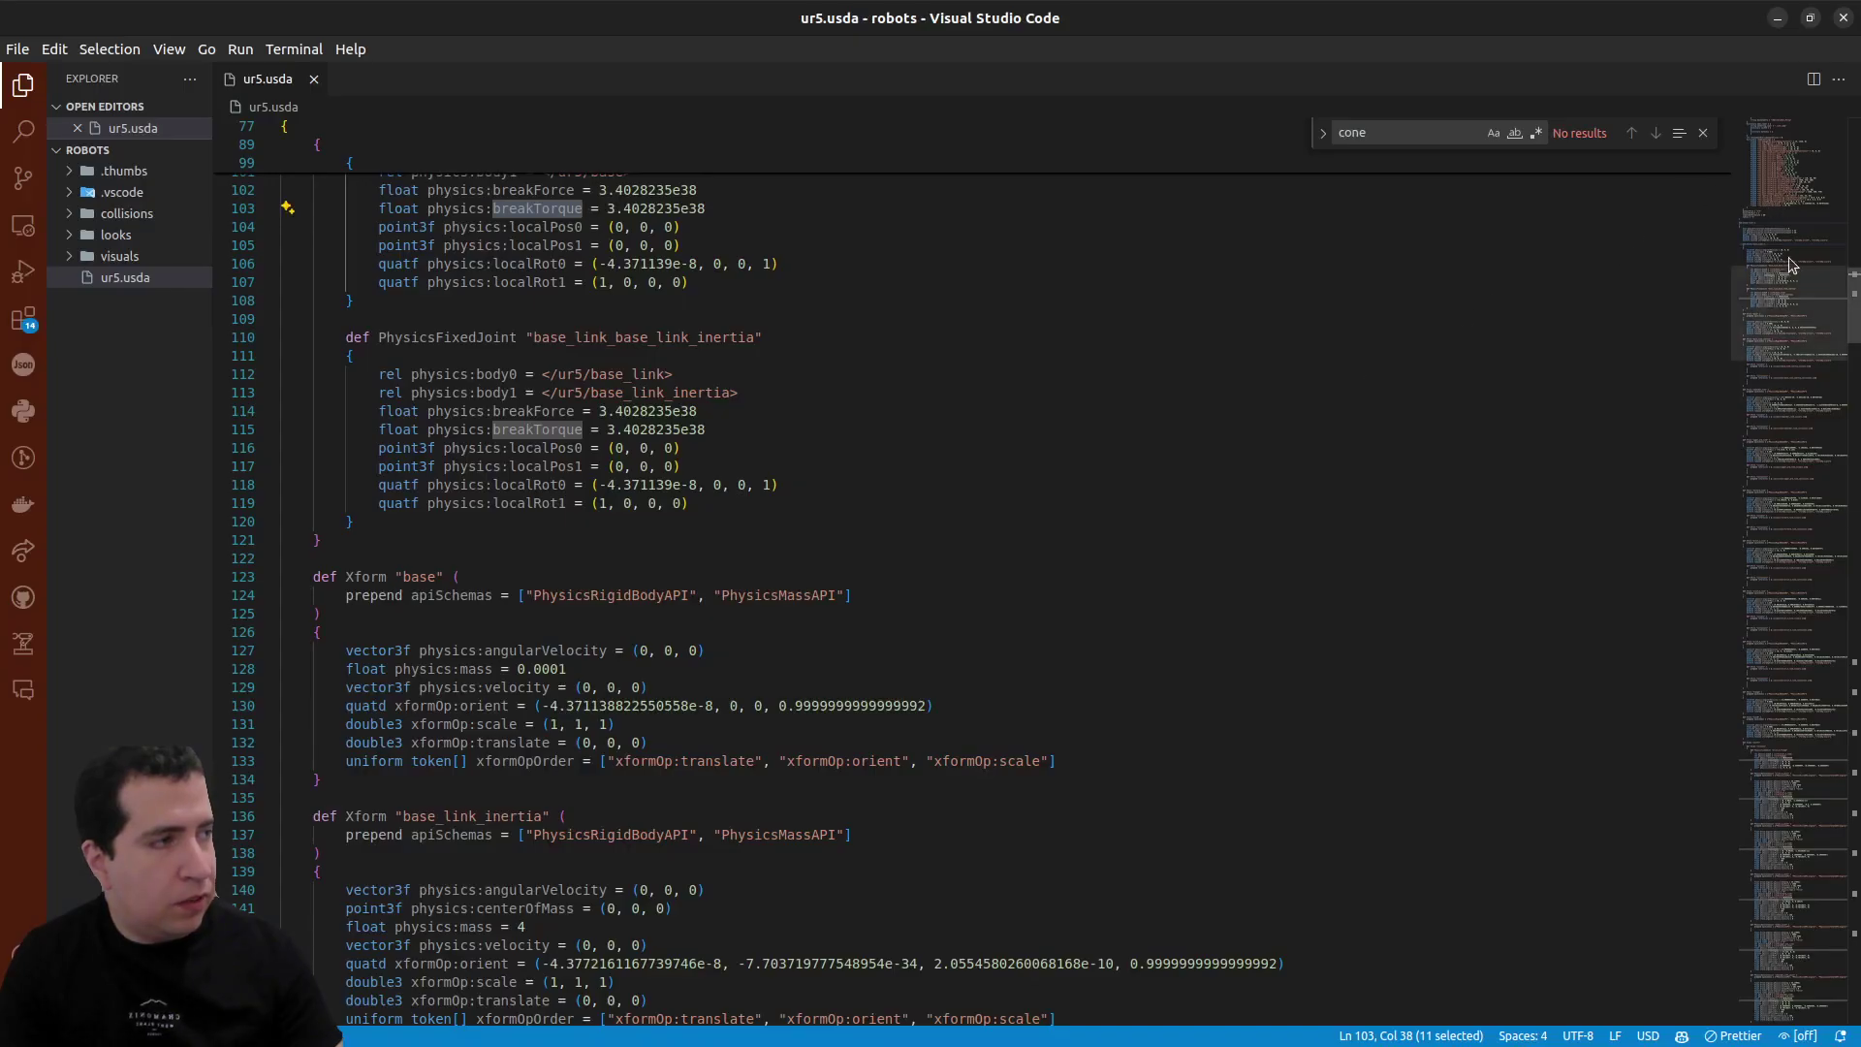
scroll(1788, 315, down, 5)
drag(1788, 315, 1815, 757)
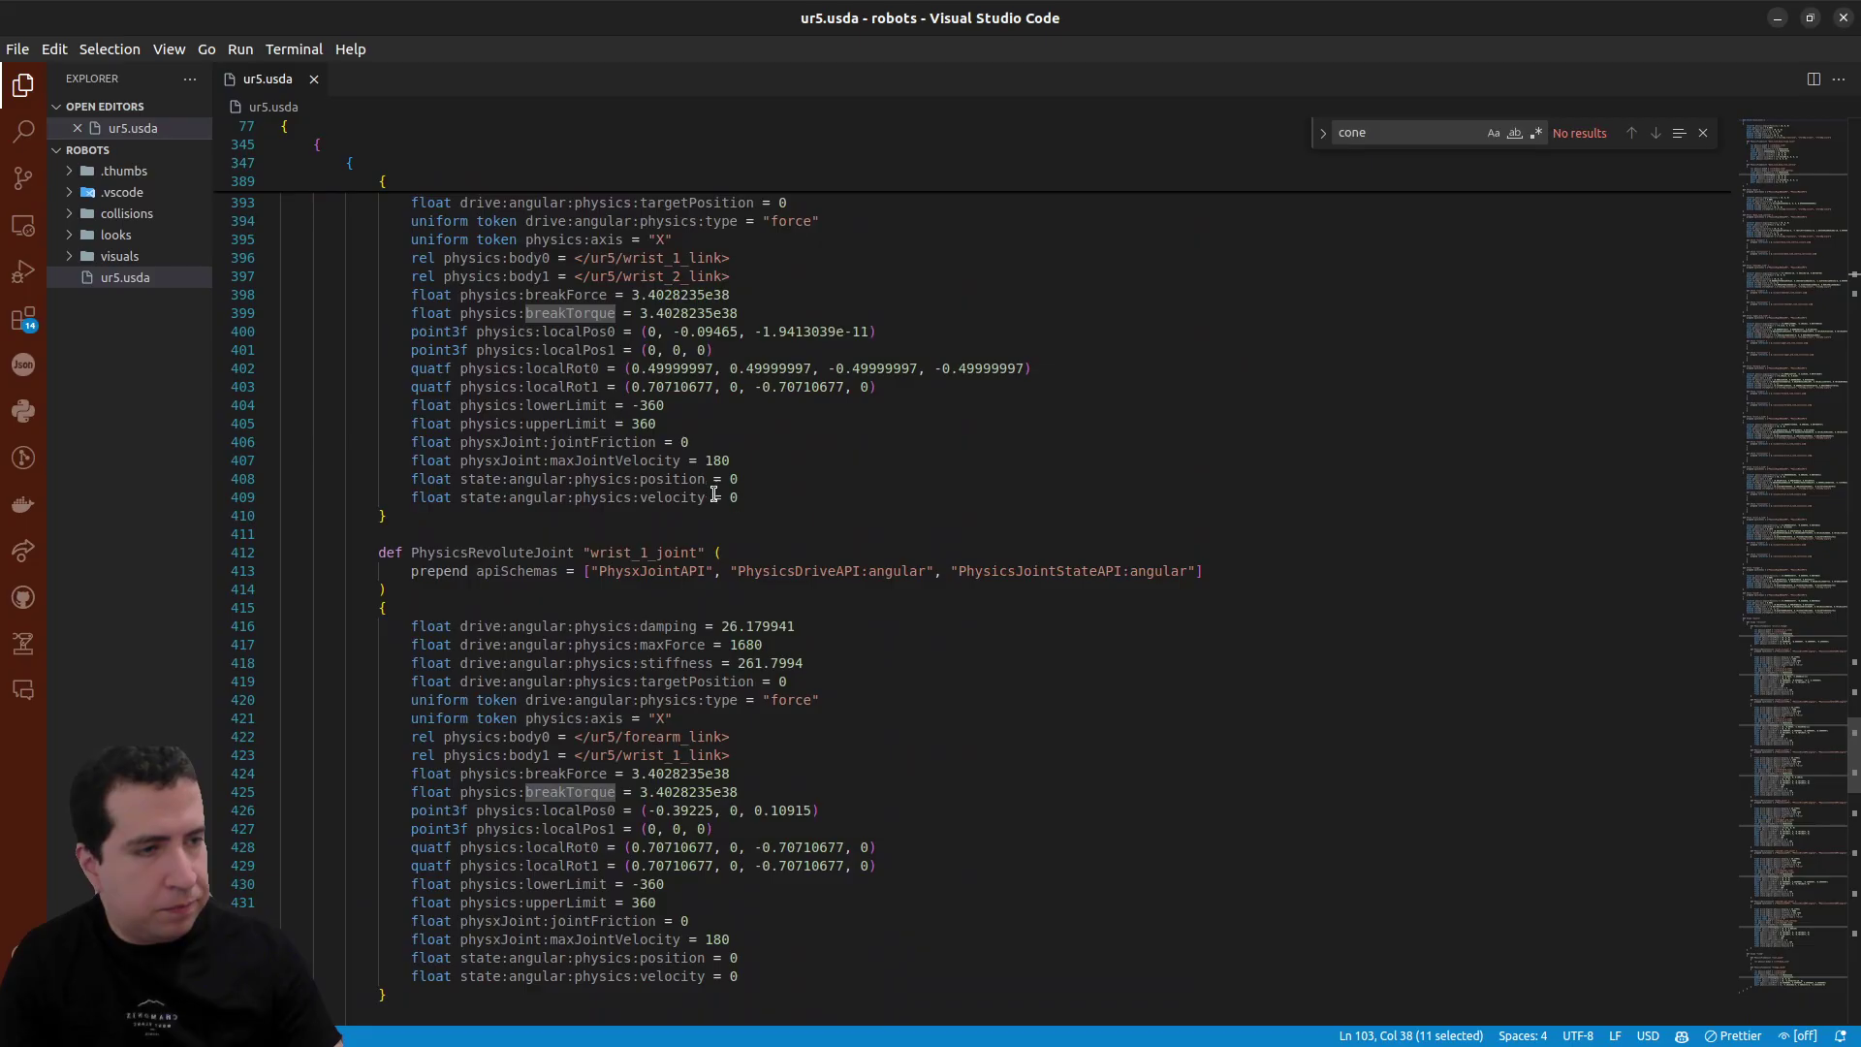
scroll(667, 475, up, 2)
double_click(631, 551)
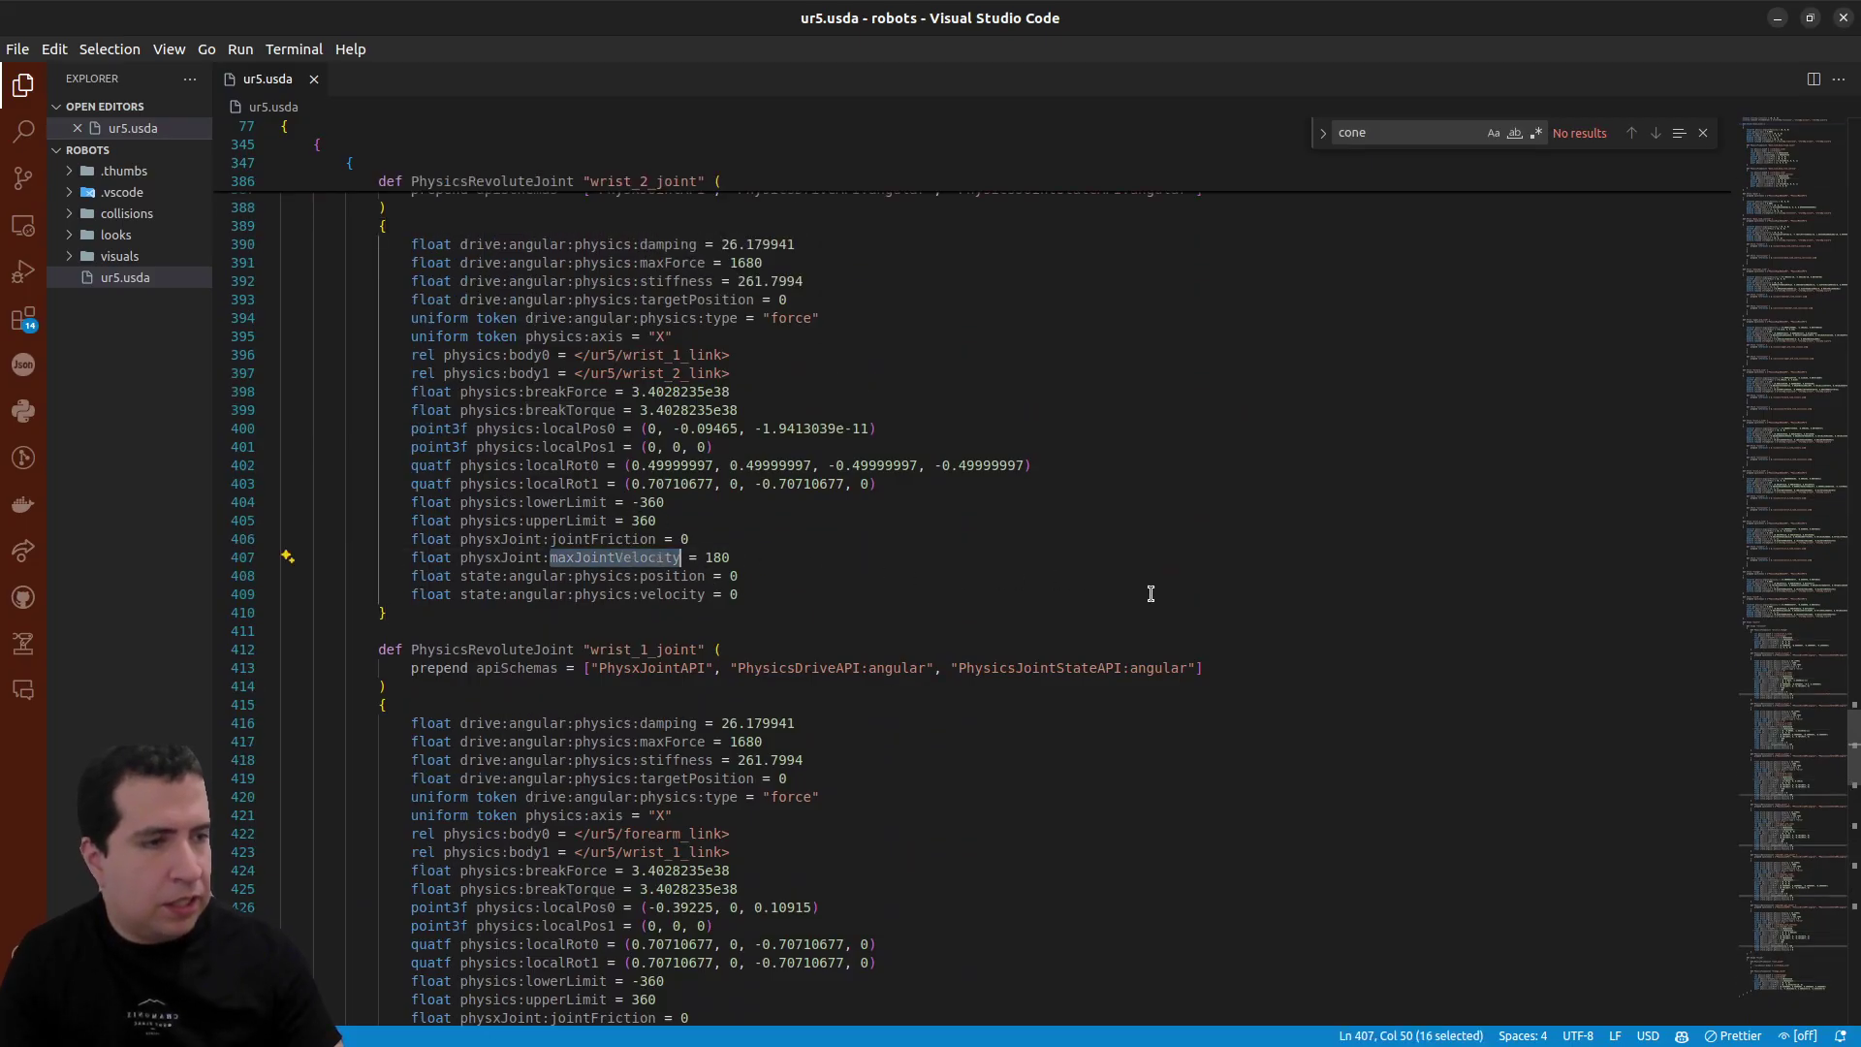
double_click(673, 577)
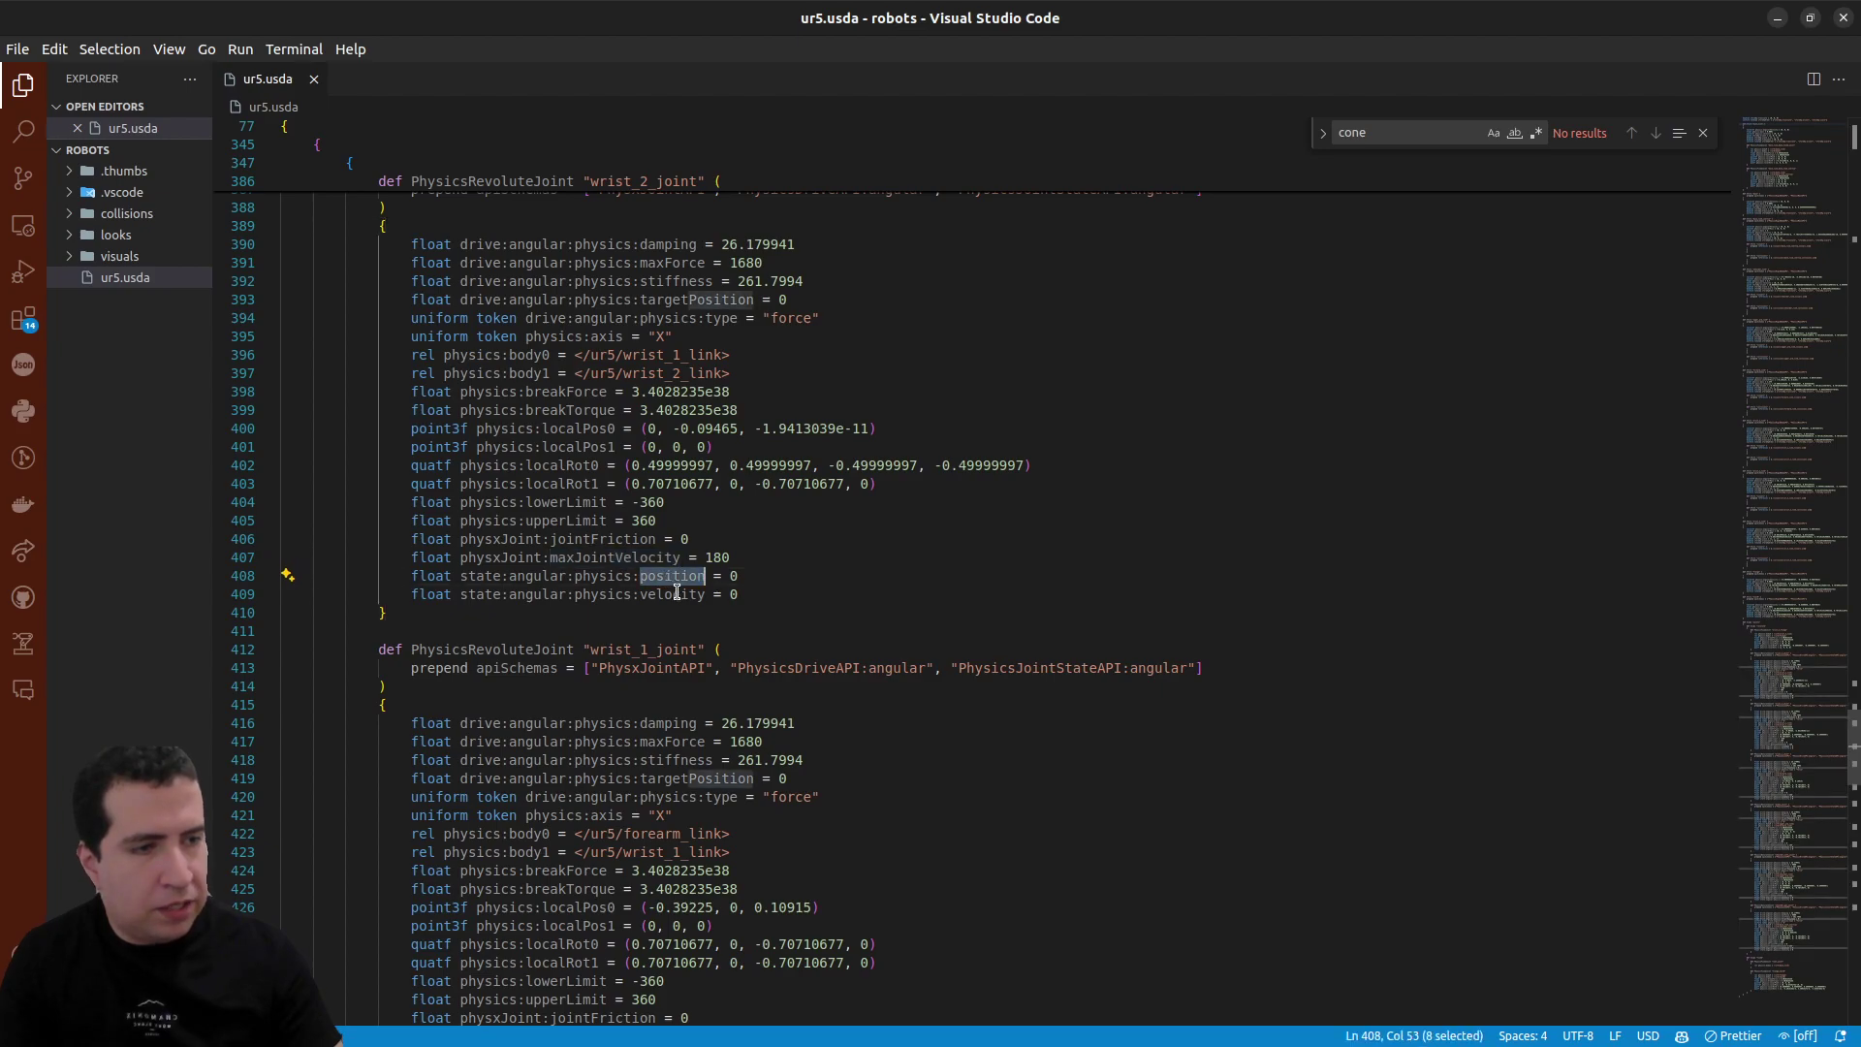
double_click(673, 594)
- Review the remaining revolute and fixed joint definitions down to the end of ur5.usda
scroll(751, 631, down, 3)
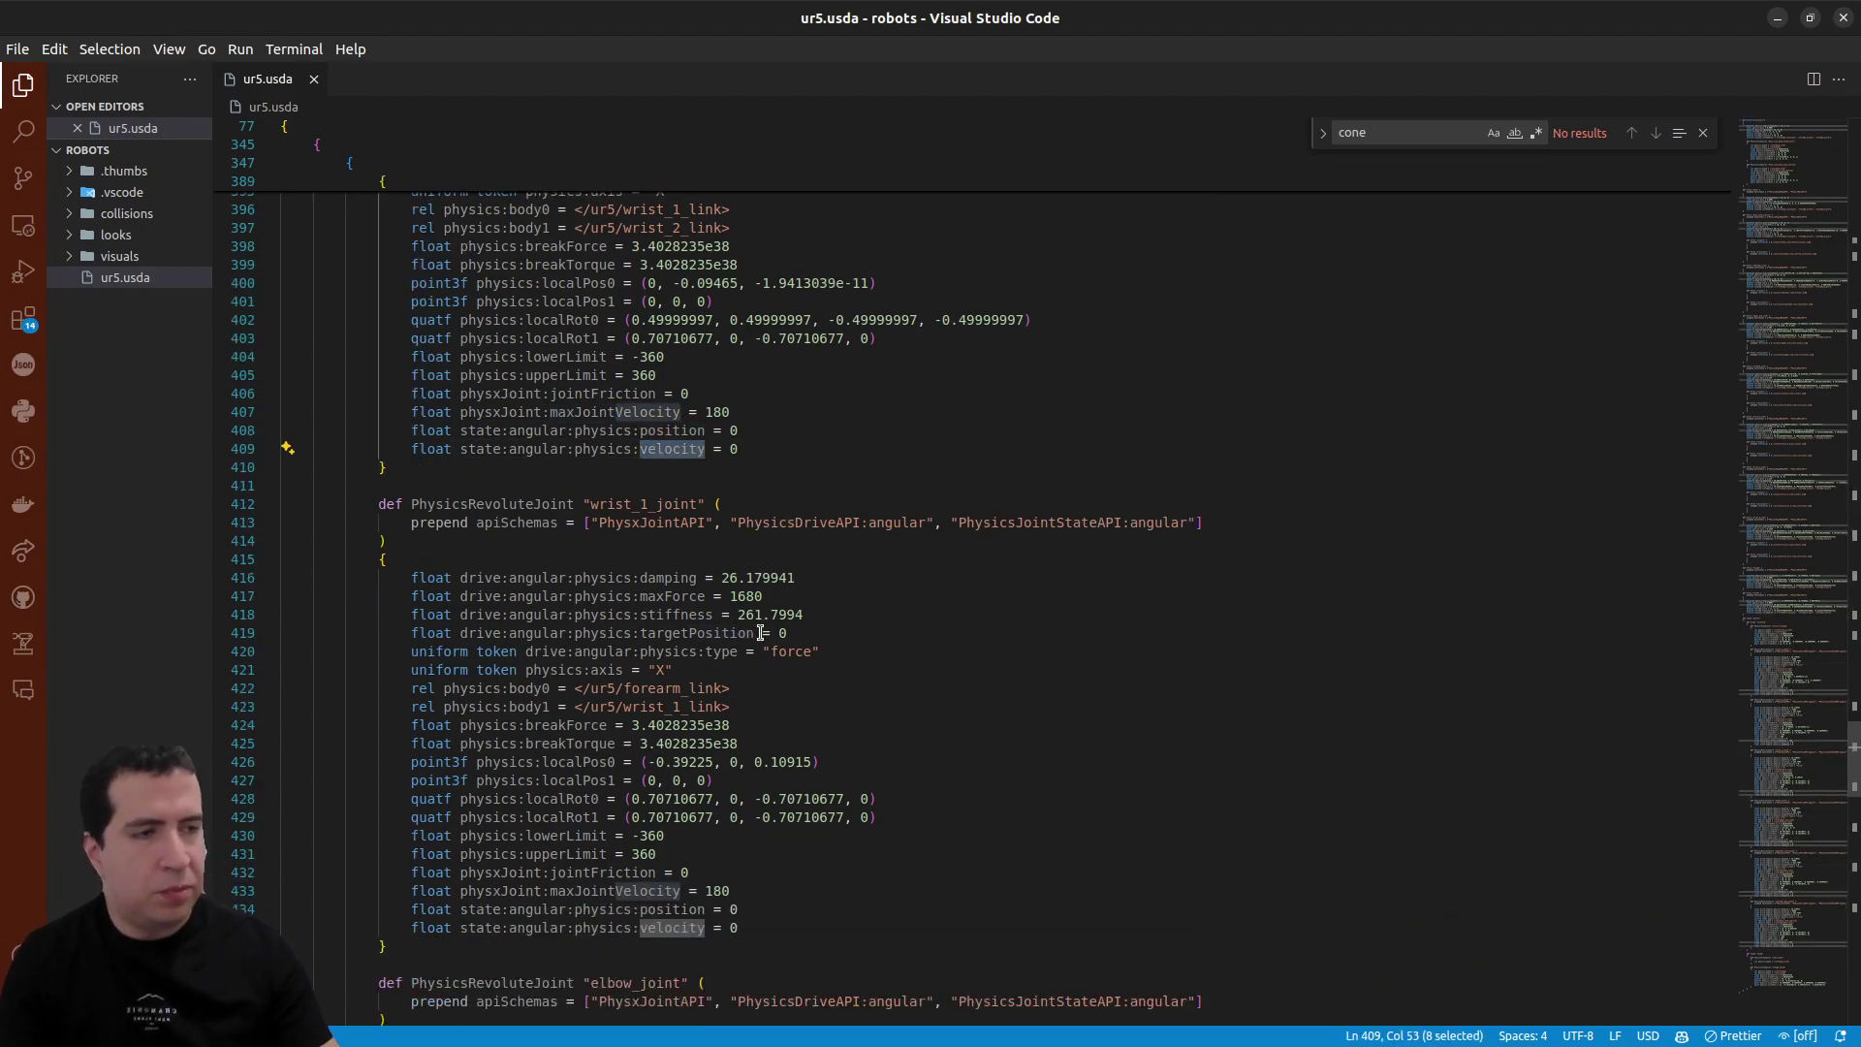
scroll(761, 632, down, 5)
scroll(1779, 821, down, 5)
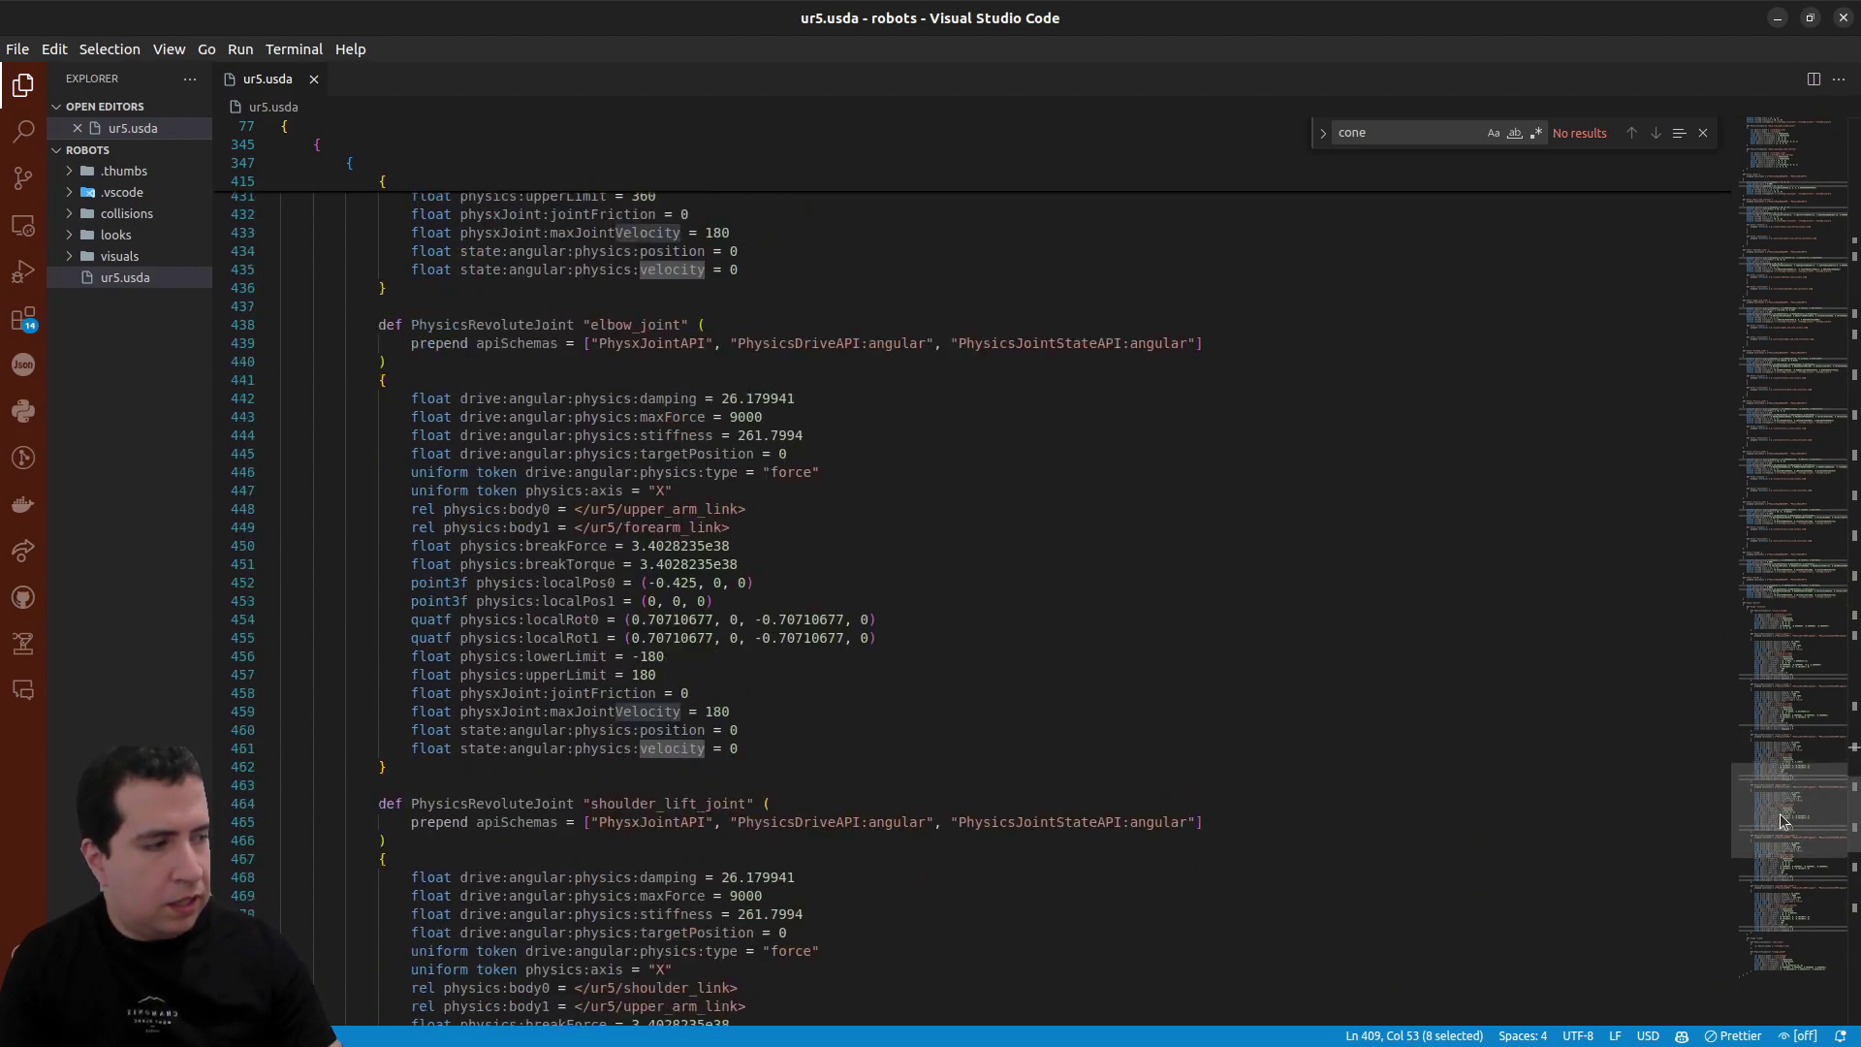
scroll(1778, 853, down, 10)
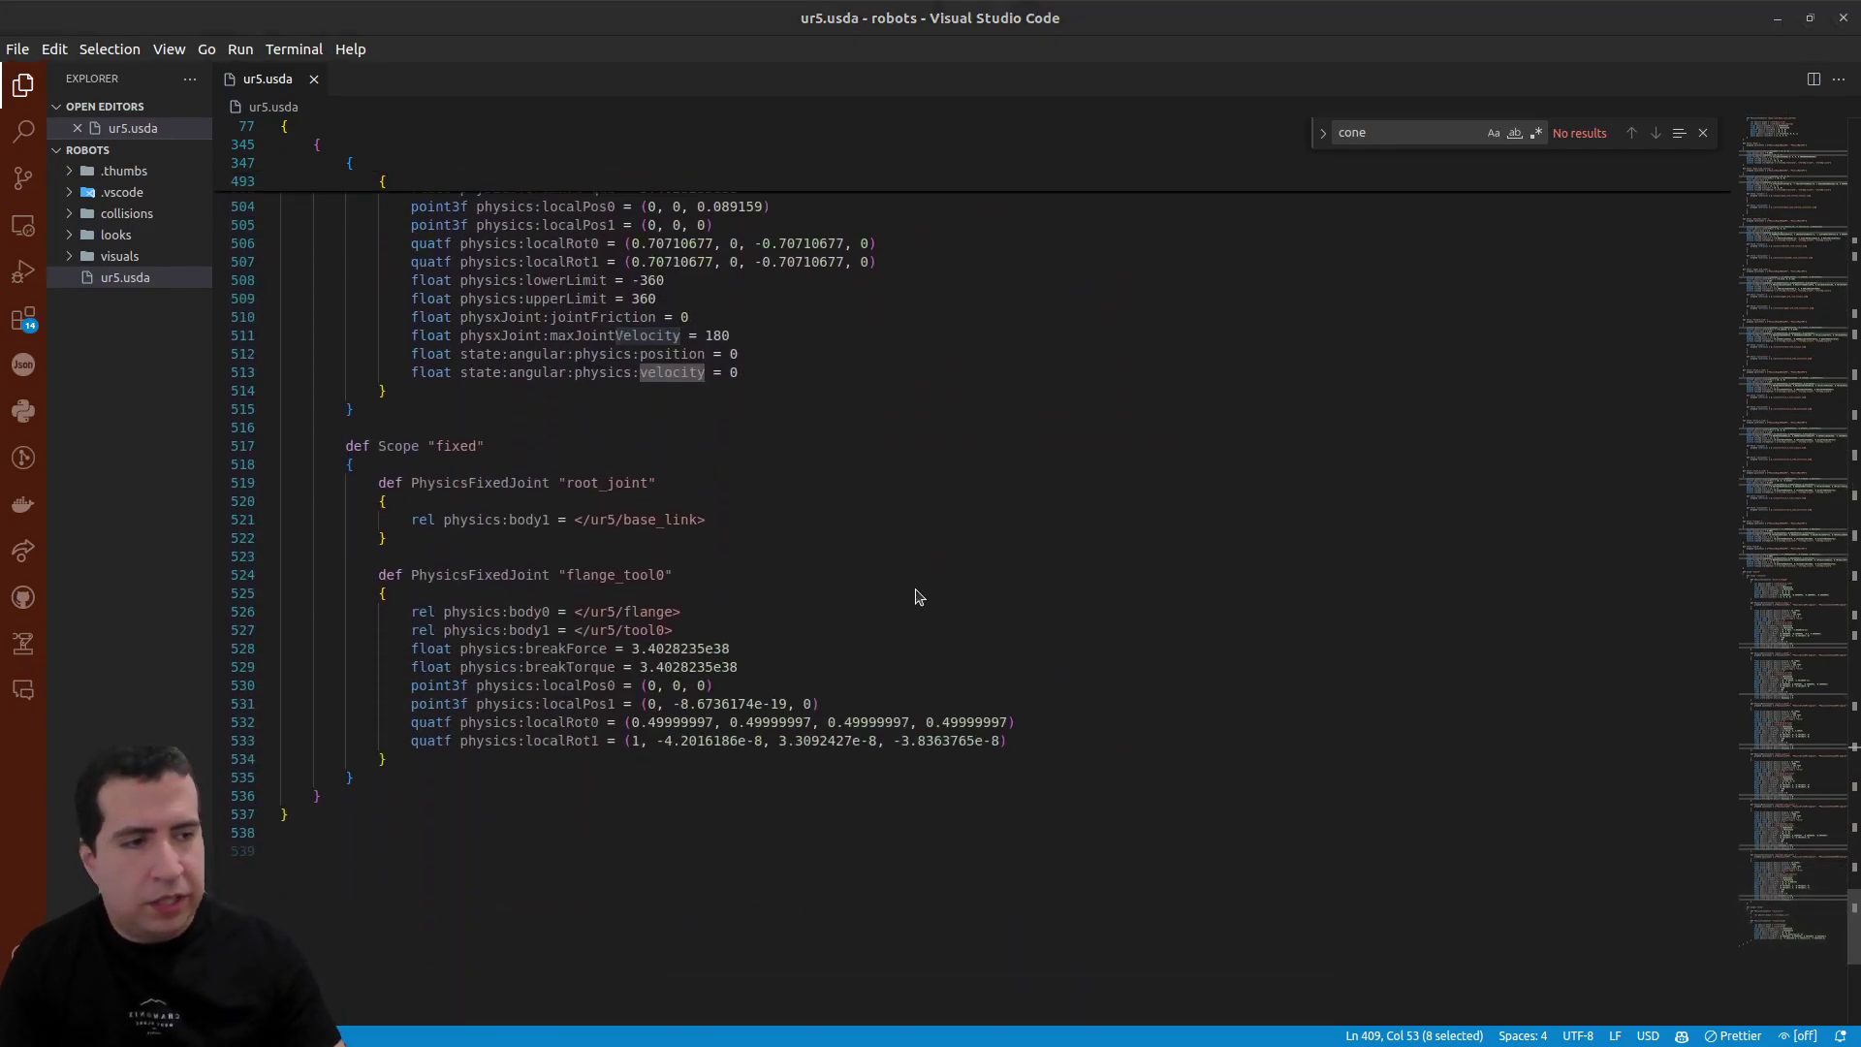
- Switch to Isaac Sim, create a Sphere mesh in the ur5 stage and save the file
key(alt+Tab)
right_click(1396, 436)
mouse_move(1425, 482)
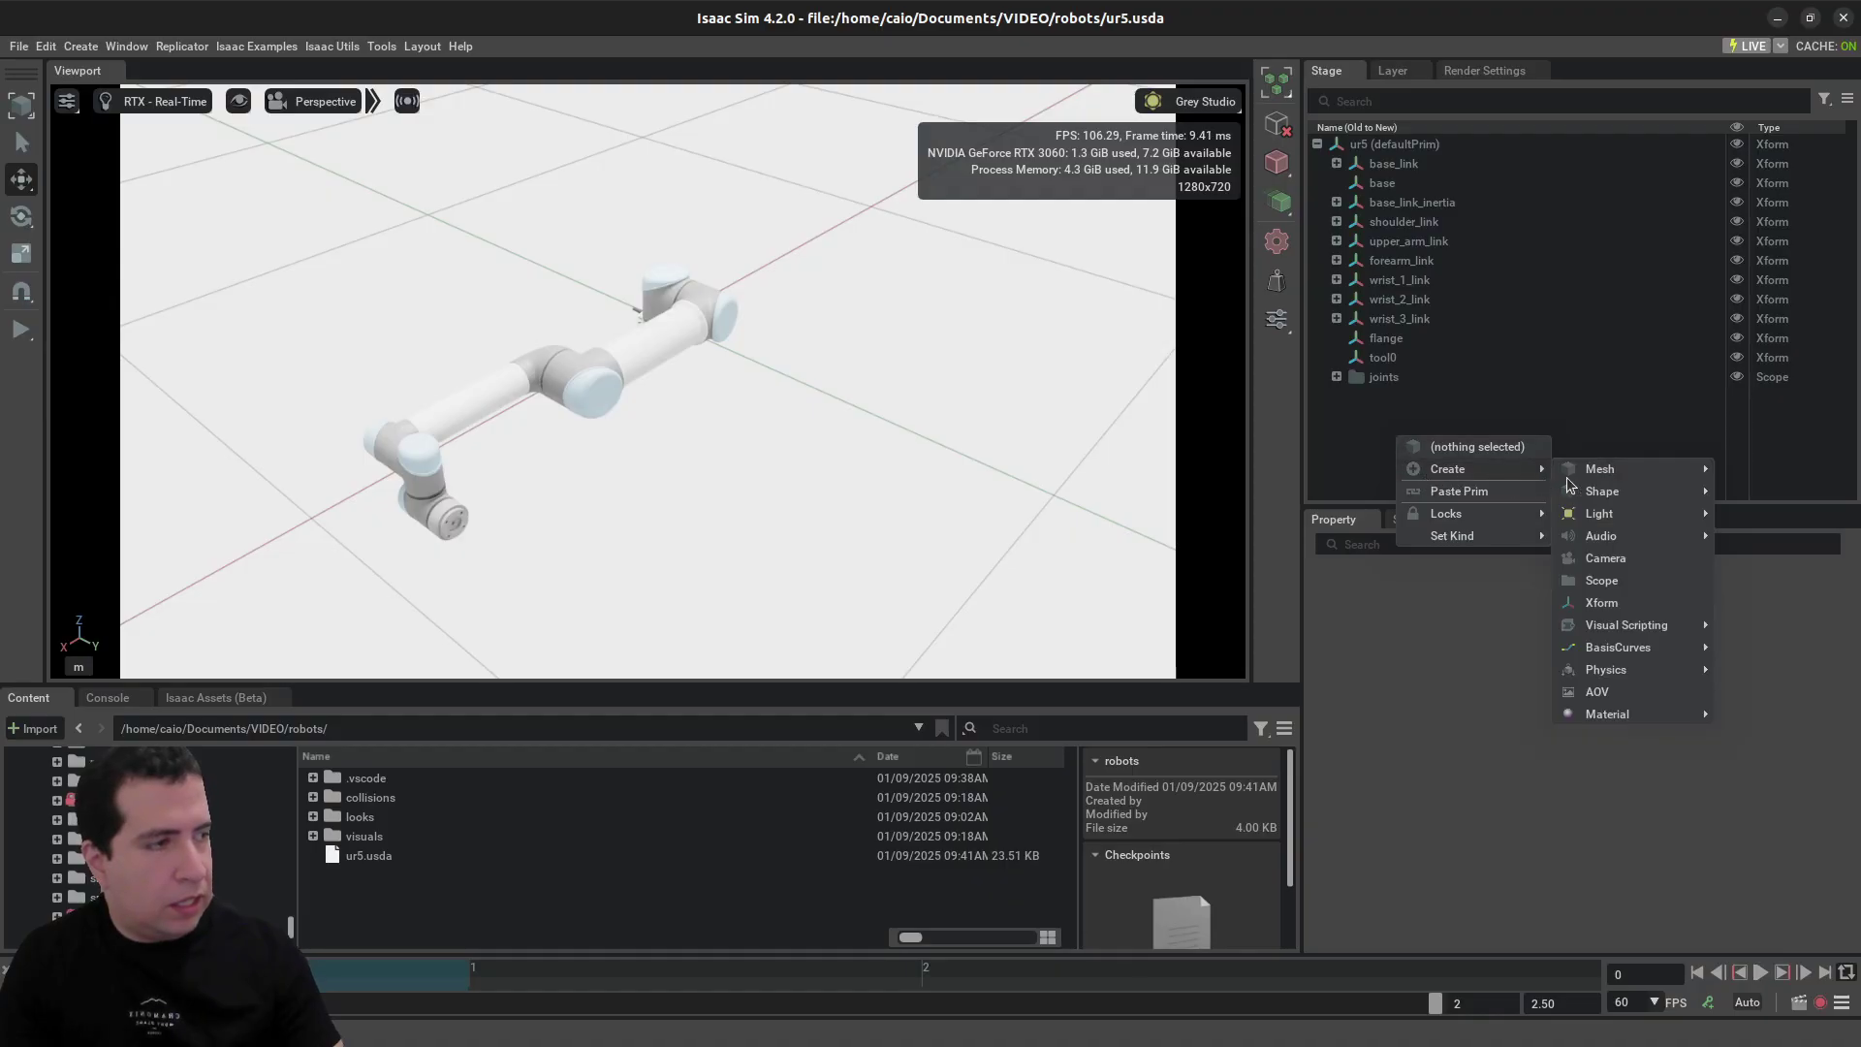
mouse_move(1594, 480)
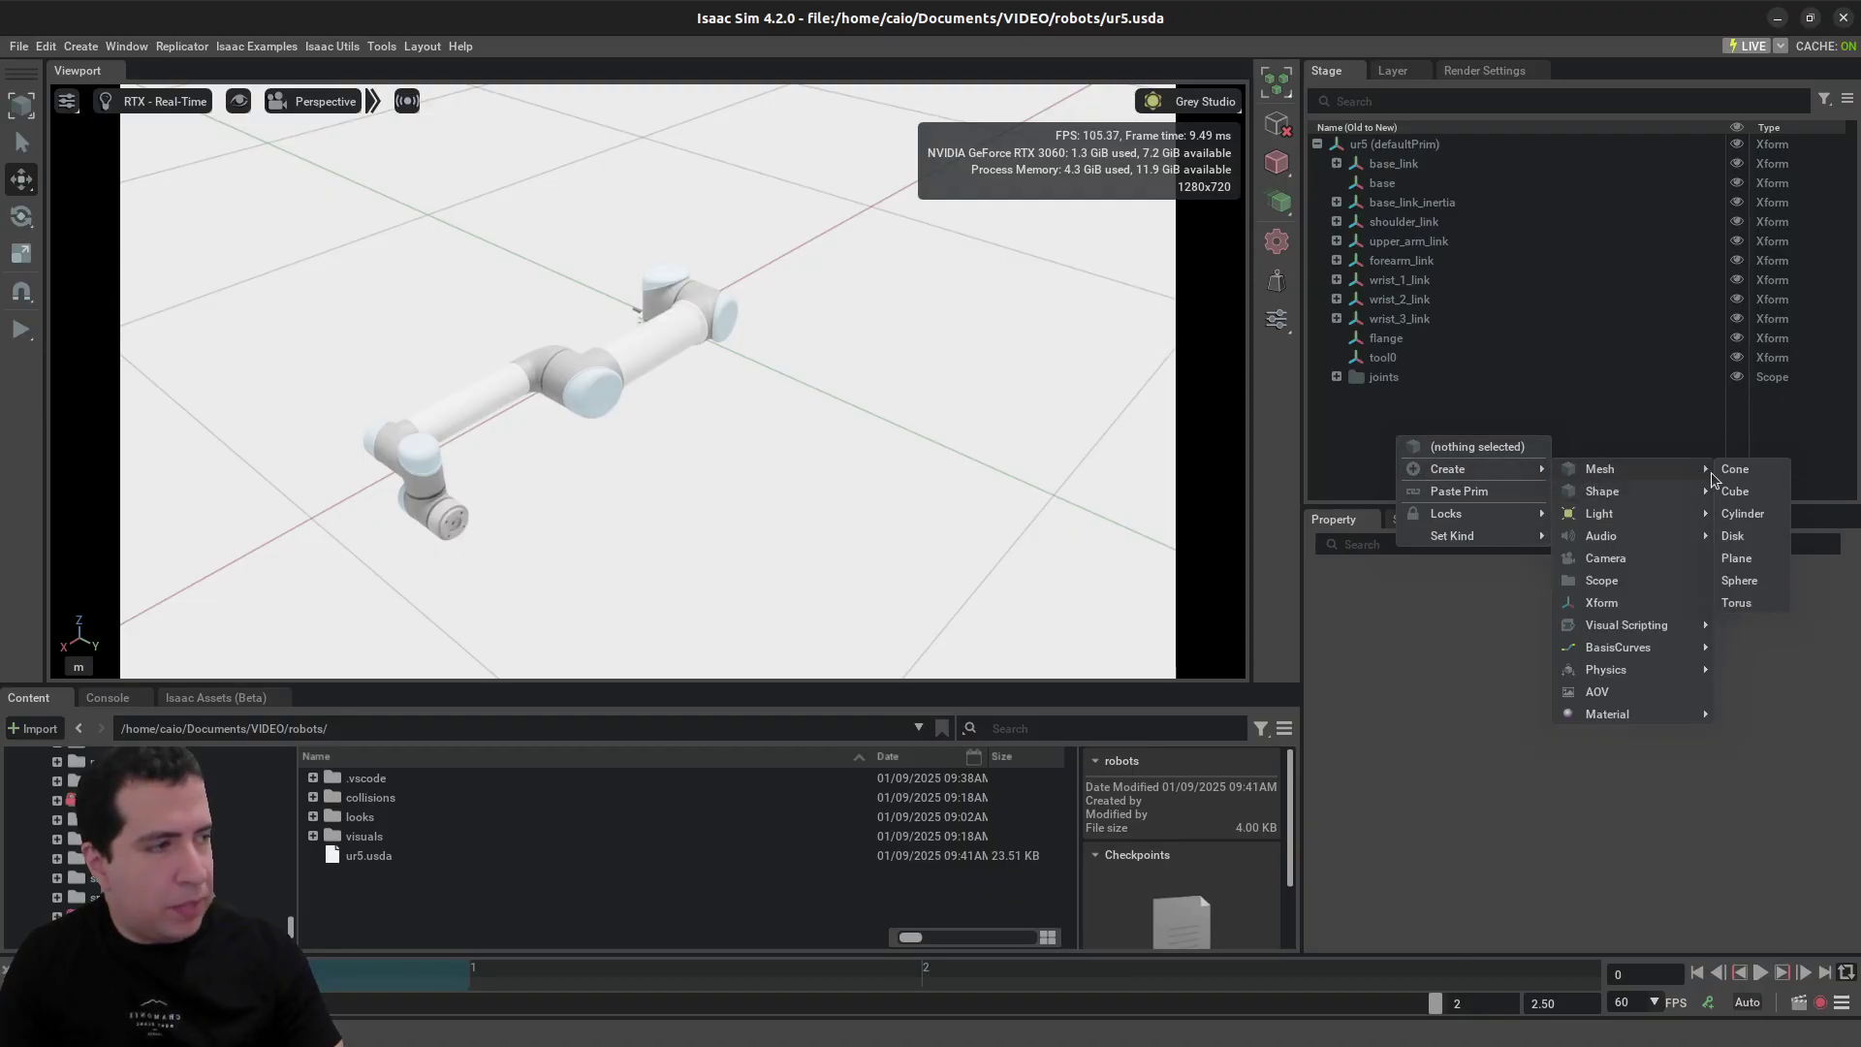
click(1739, 580)
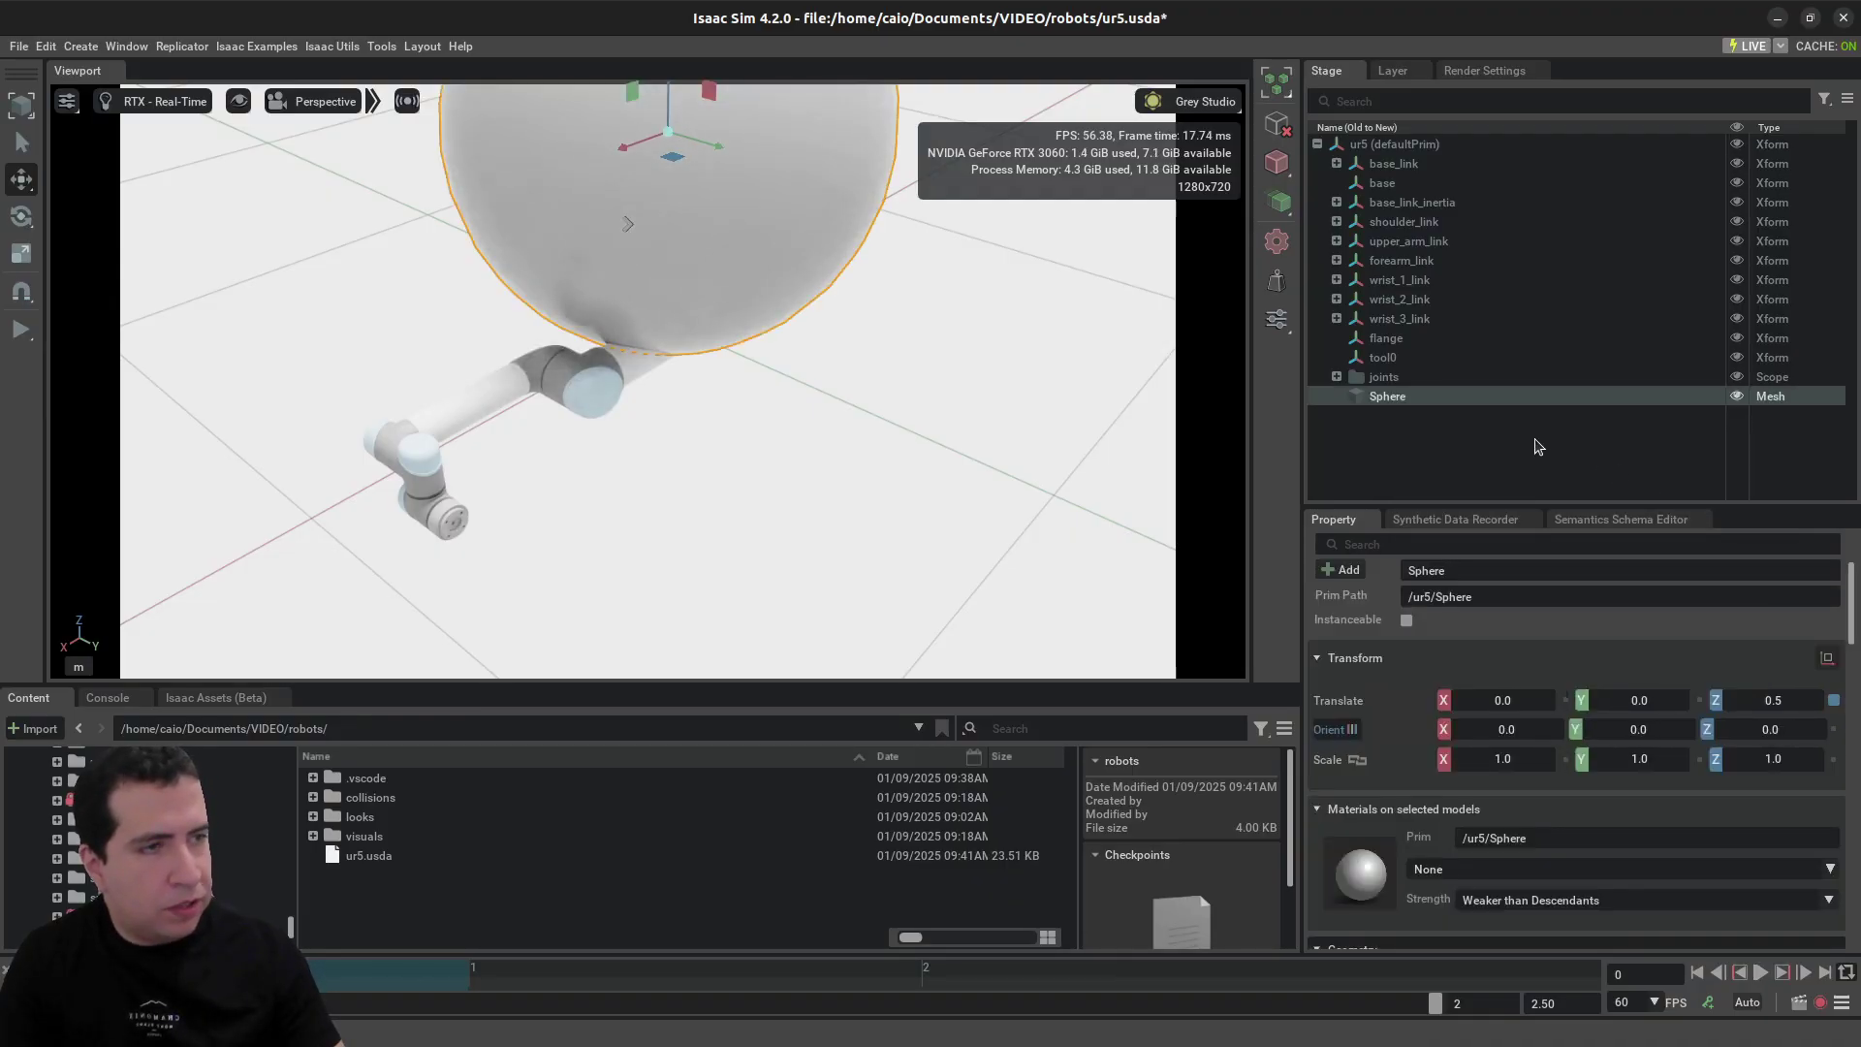
key(ctrl+s)
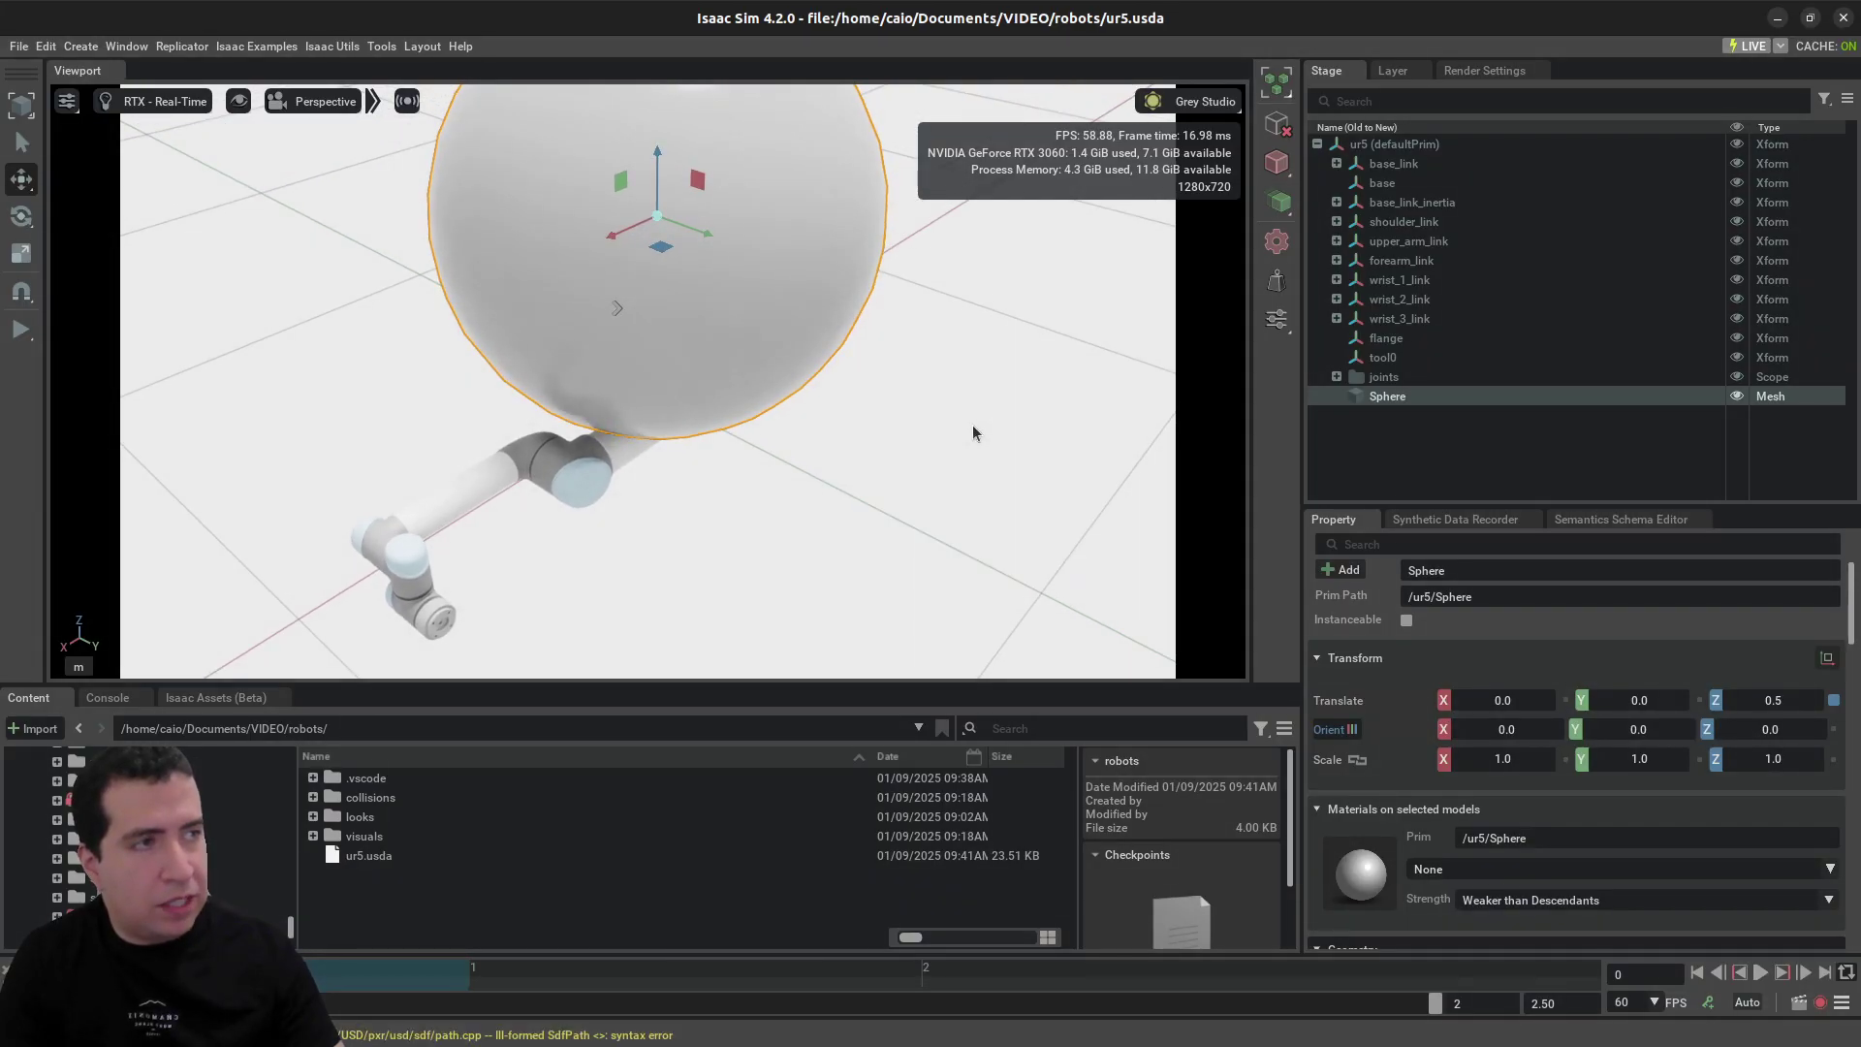
- Switch to VS Code and examine the Sphere mesh definition in ur5.usda, including its face vertex counts and indices
key(alt+Tab)
scroll(973, 414, down, 8)
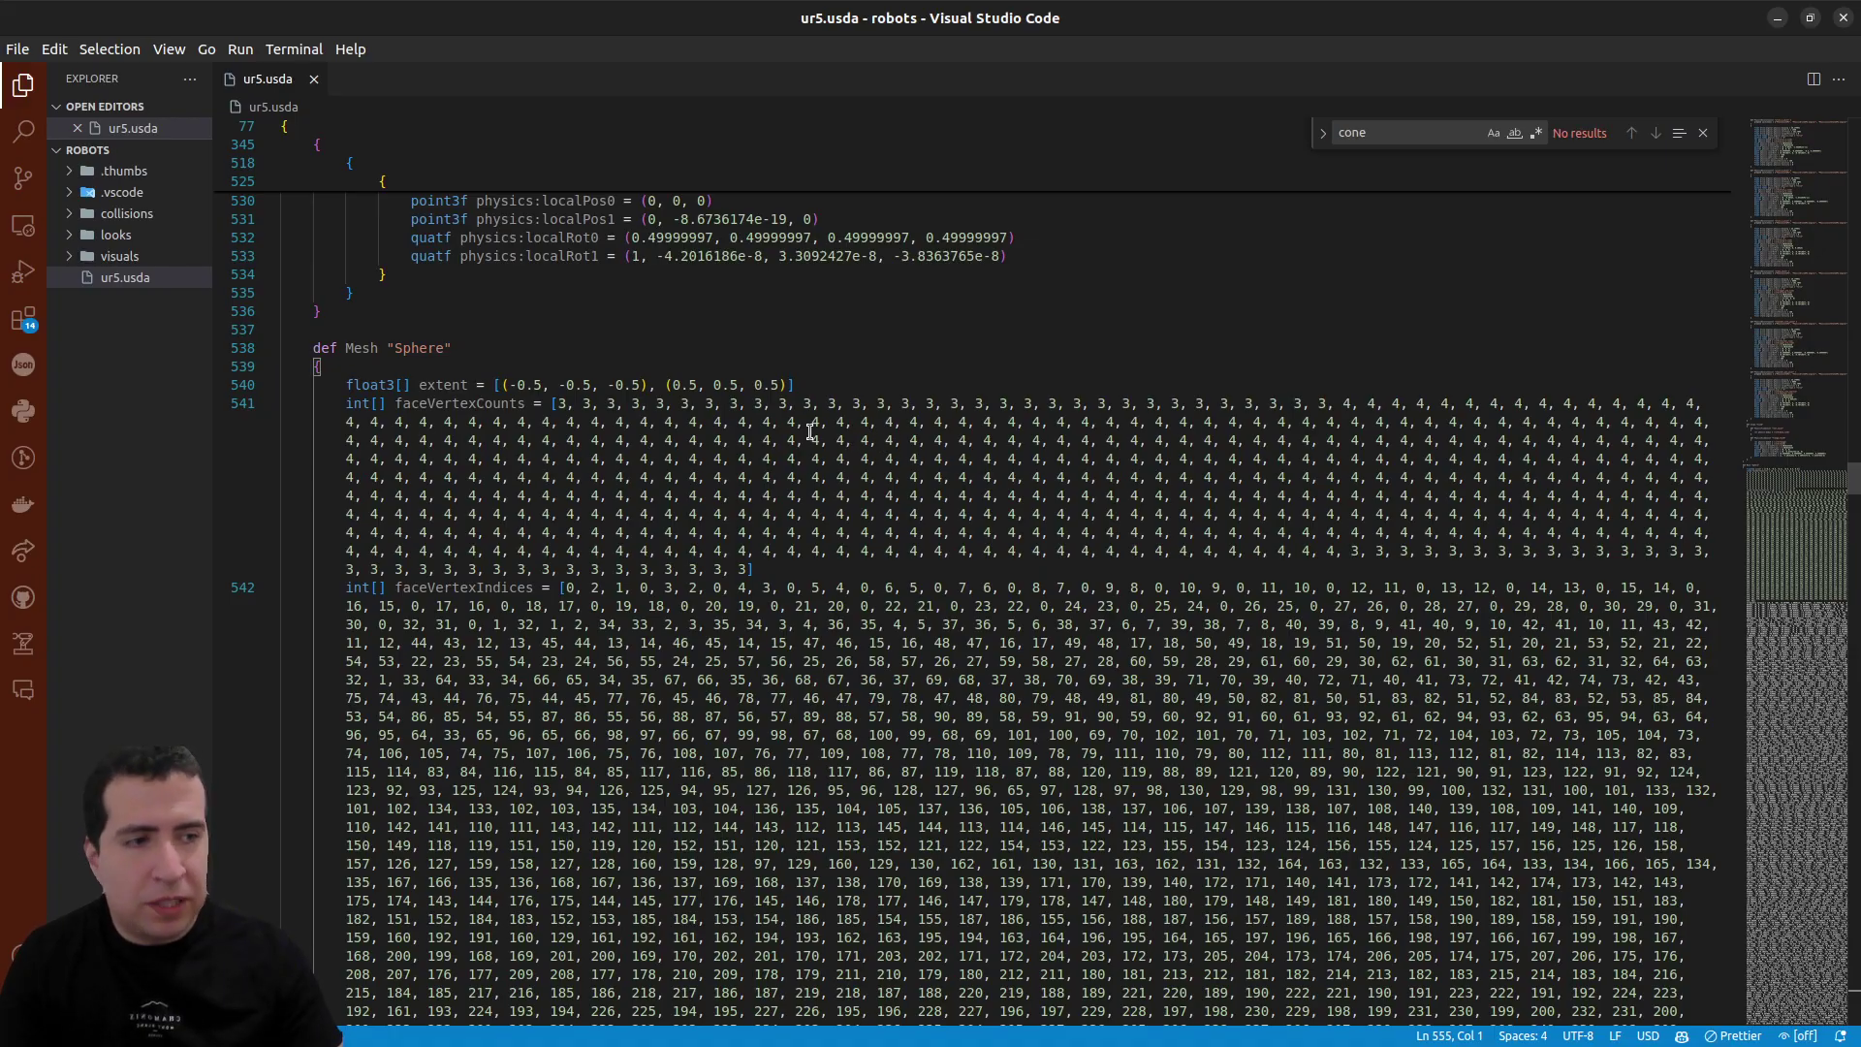
scroll(819, 475, down, 1)
scroll(819, 474, down, 9)
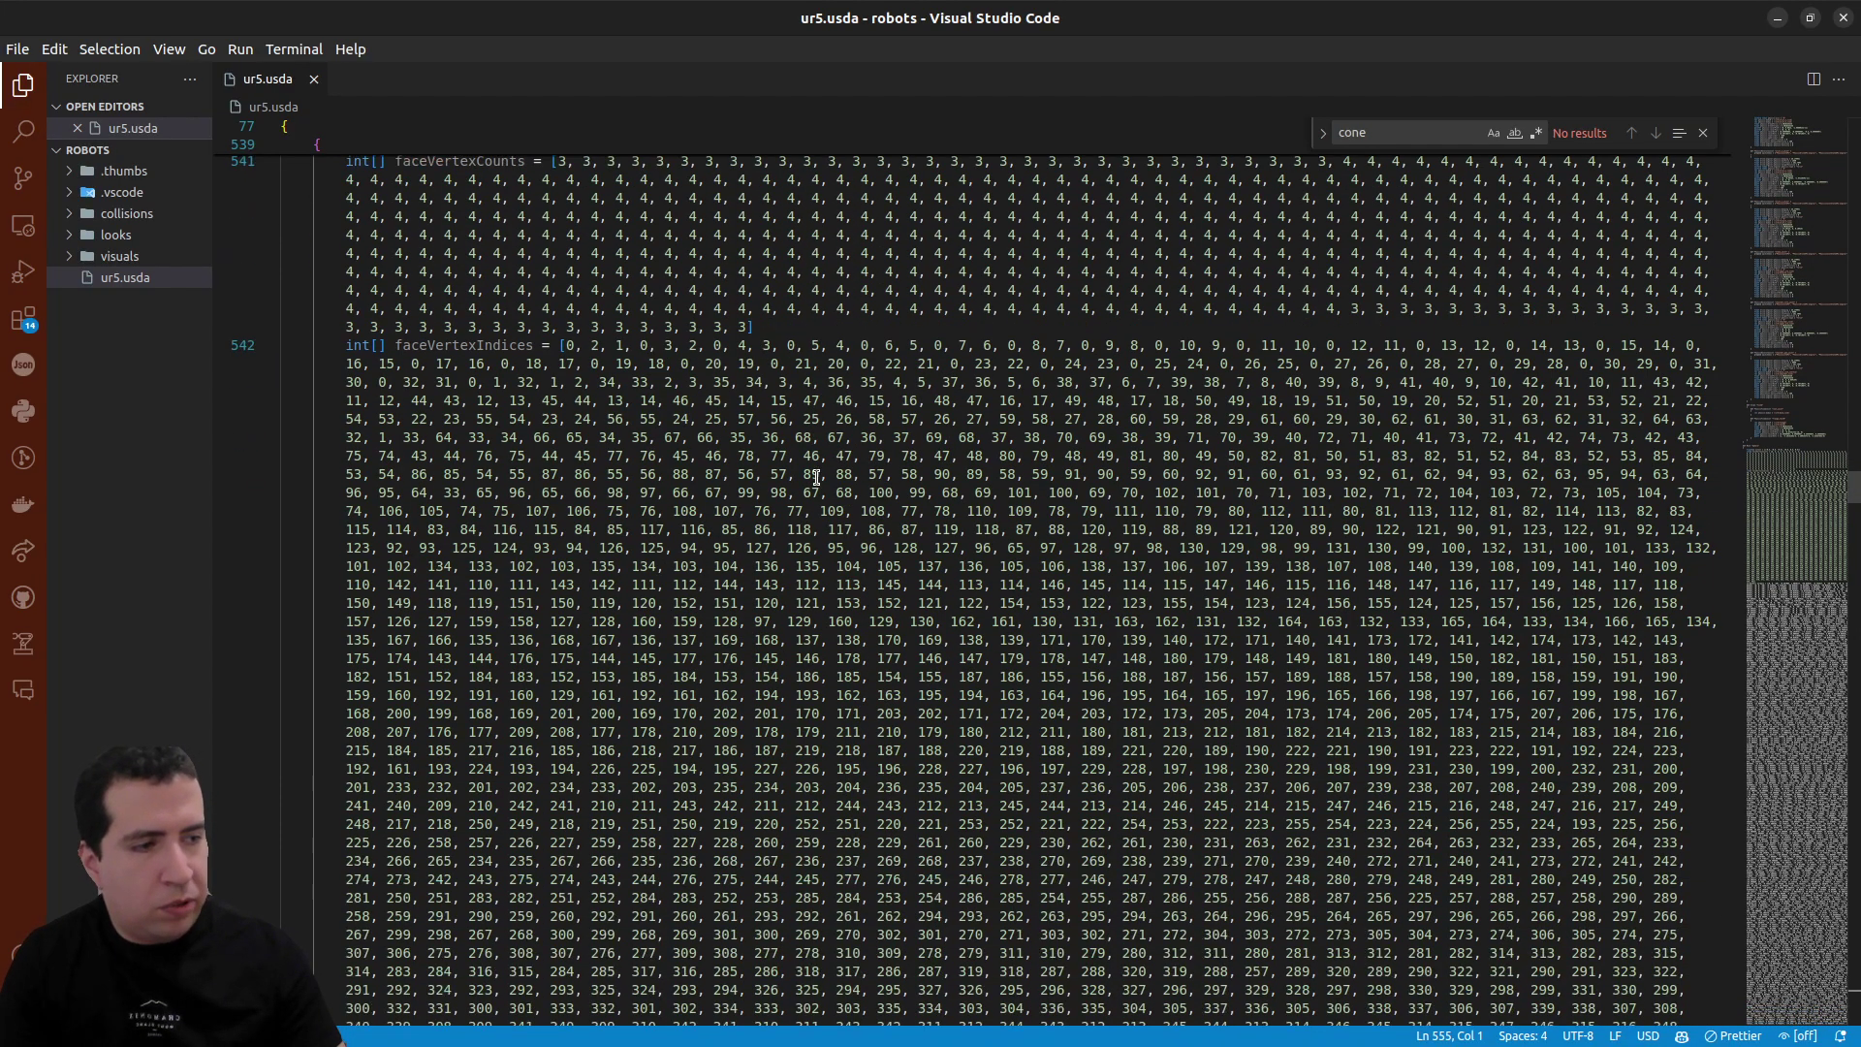
click(1786, 579)
drag(1786, 579, 1731, 489)
- Undo the Sphere mesh addition in ur5.usda, save it, and fetch the changed file in Isaac Sim
click(801, 456)
key(ctrl+z)
key(ctrl+s)
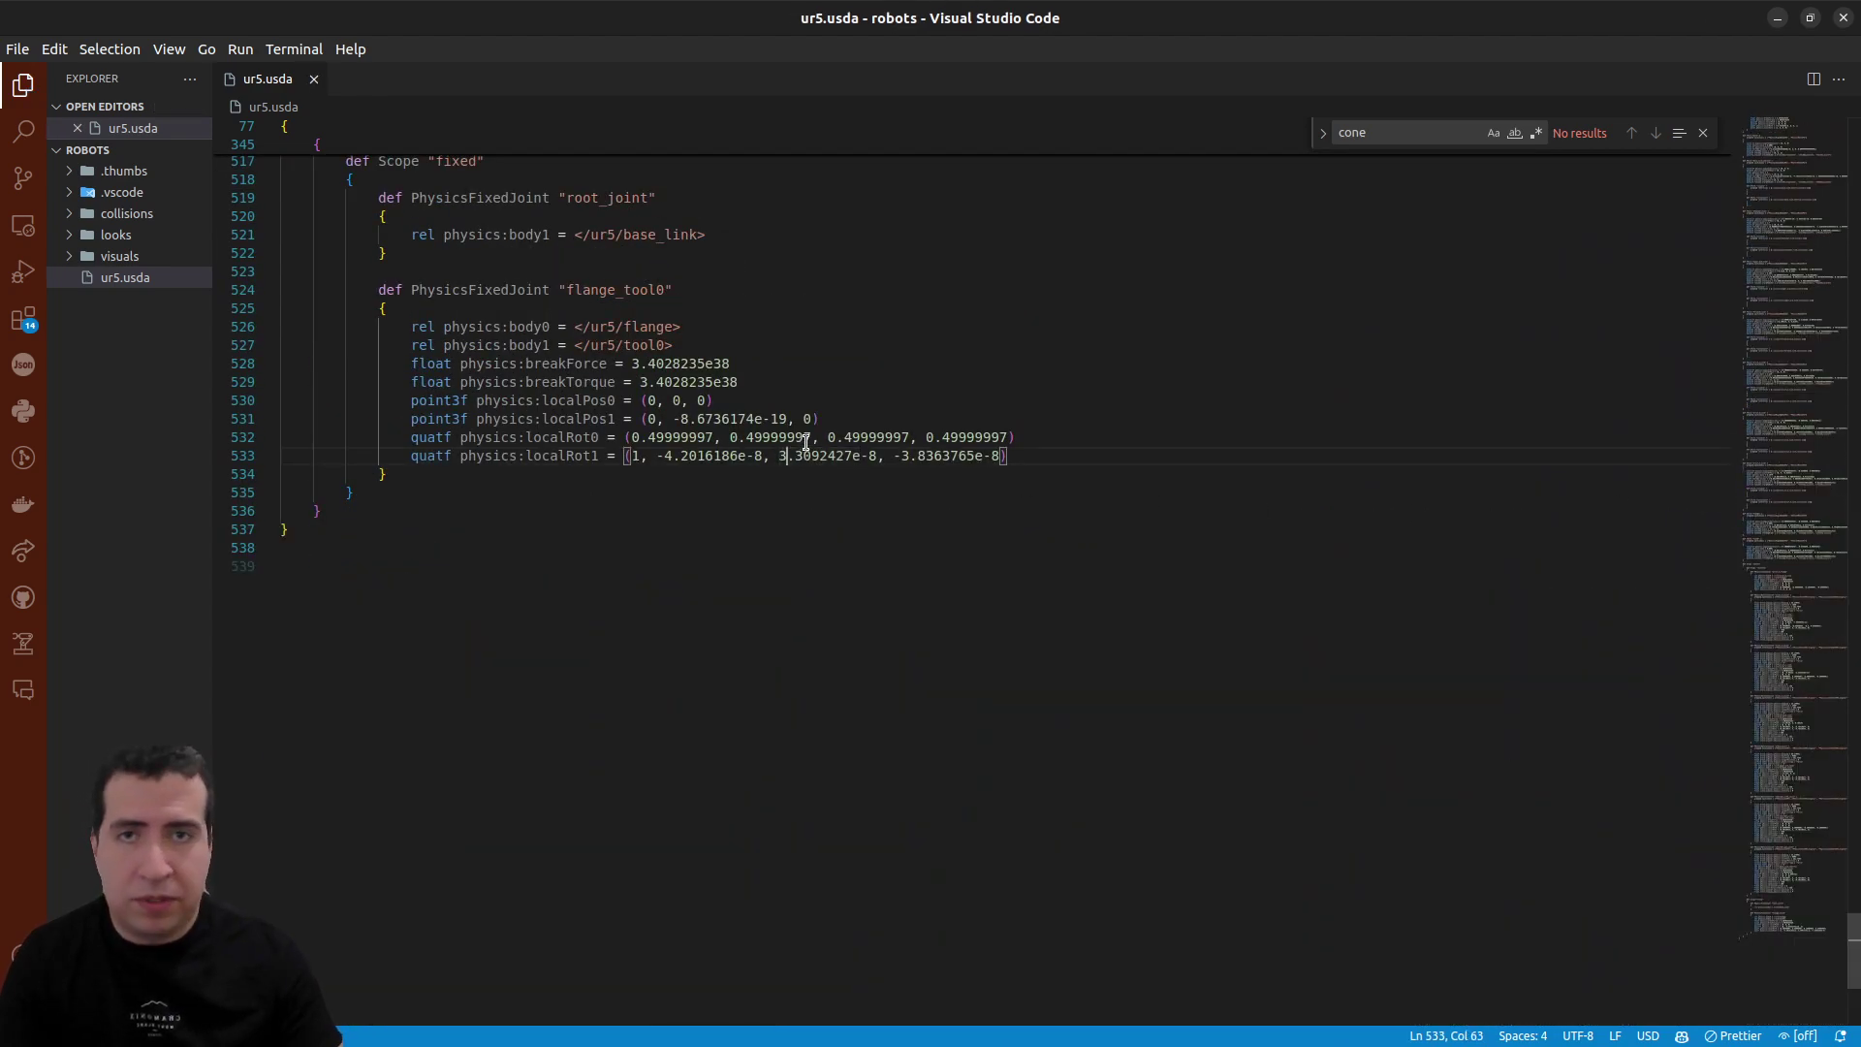
key(alt+Tab)
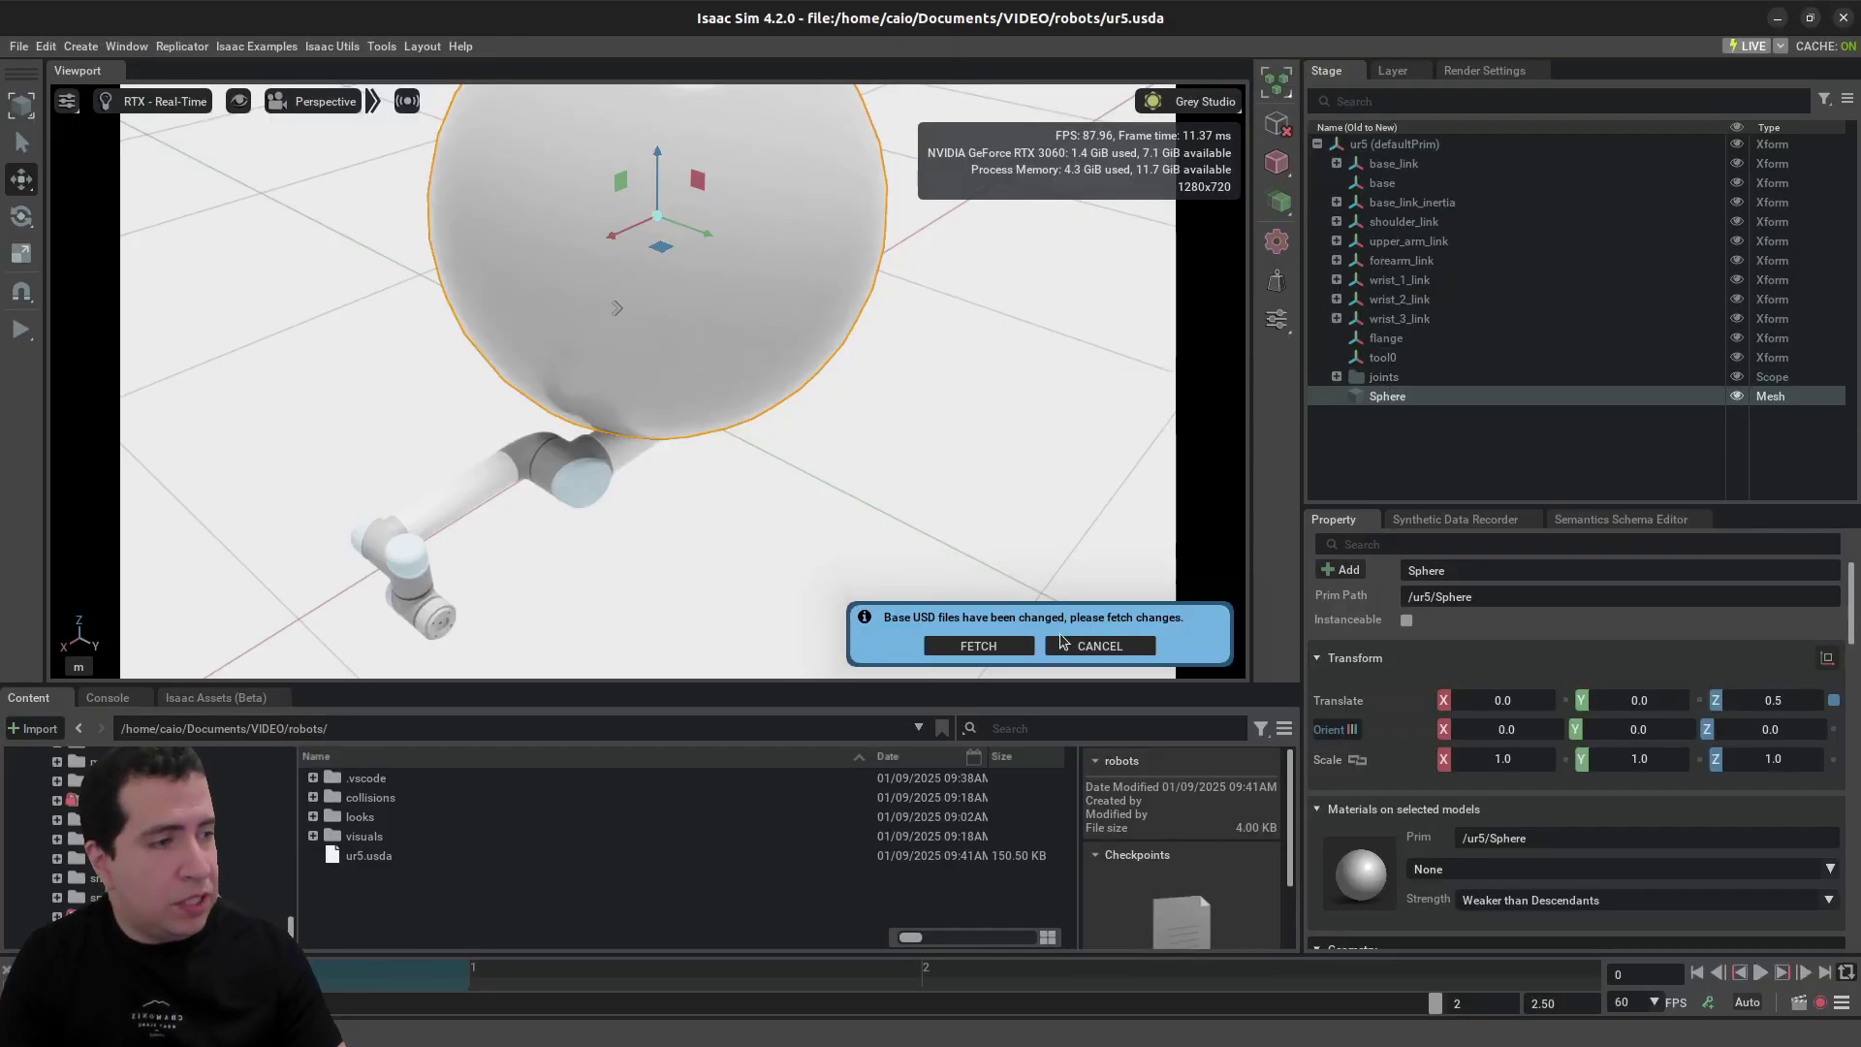
click(974, 645)
- Select the visuals prim under base_link_inertia and inspect the files in the visuals folder, returning to the robots folder
click(1337, 202)
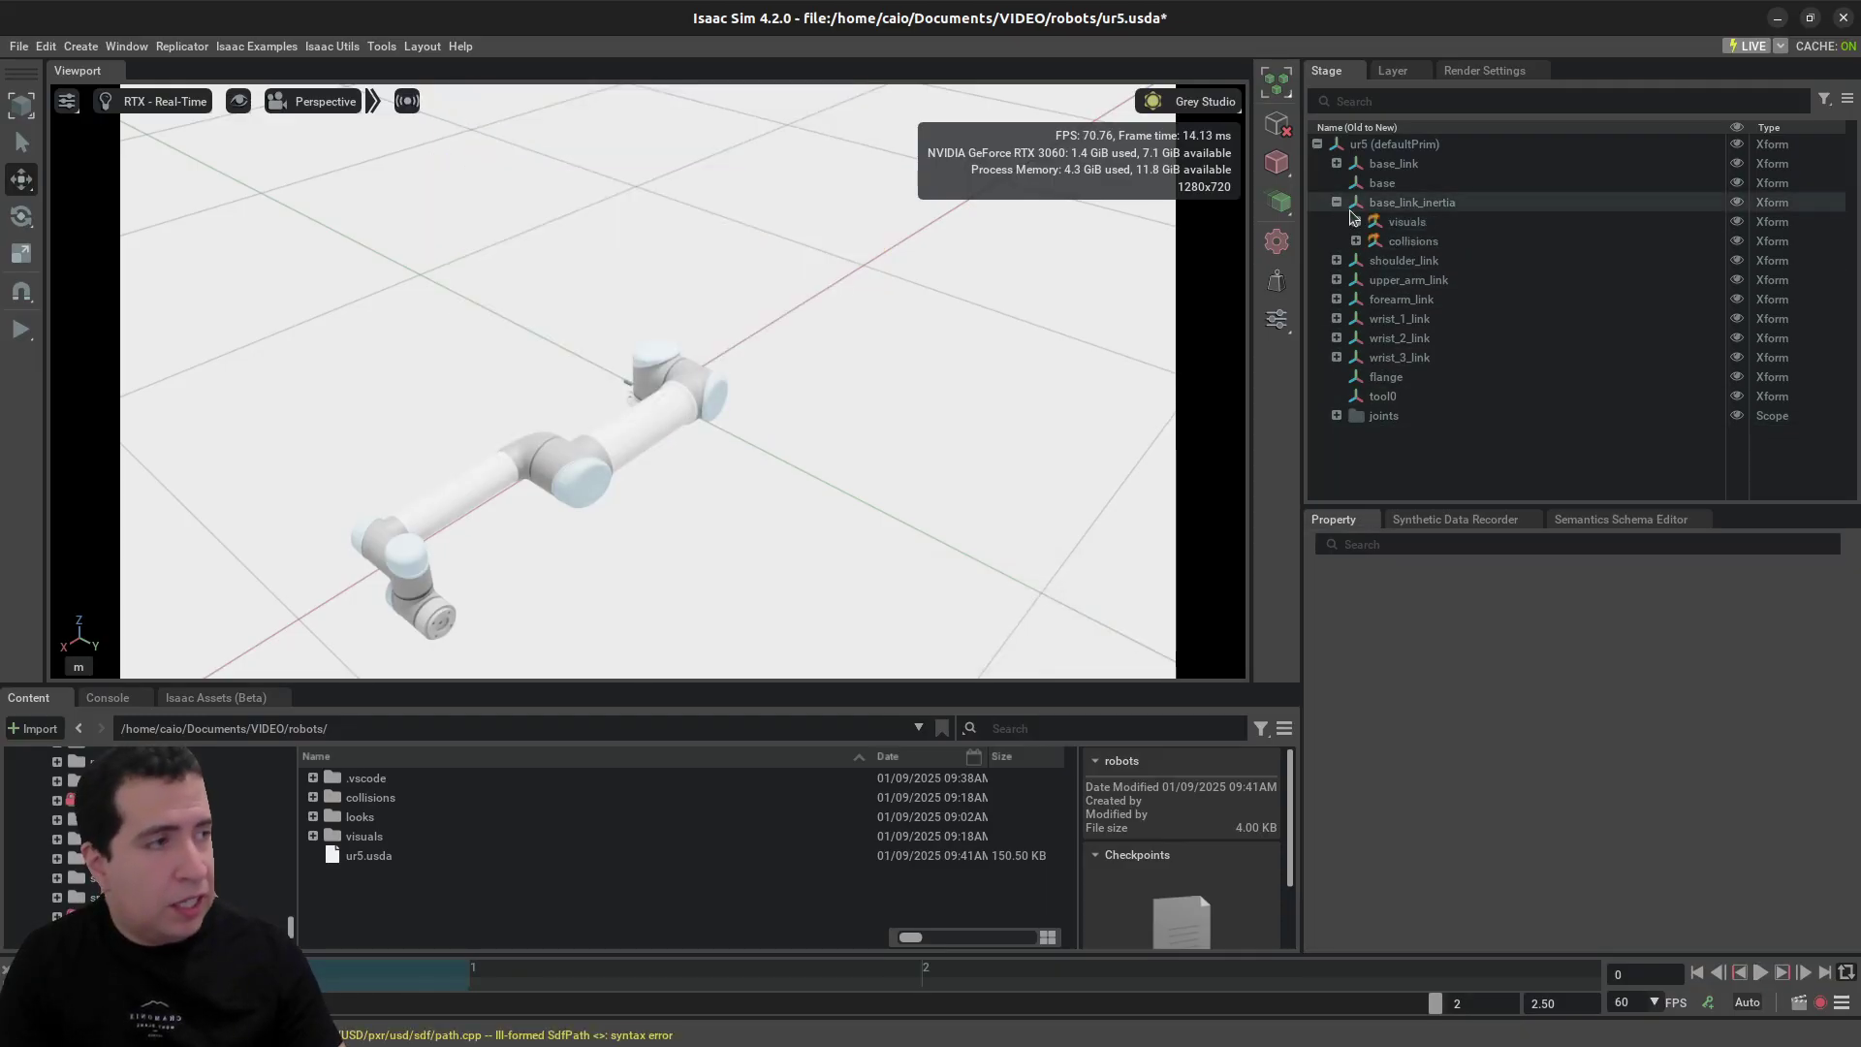
click(1387, 224)
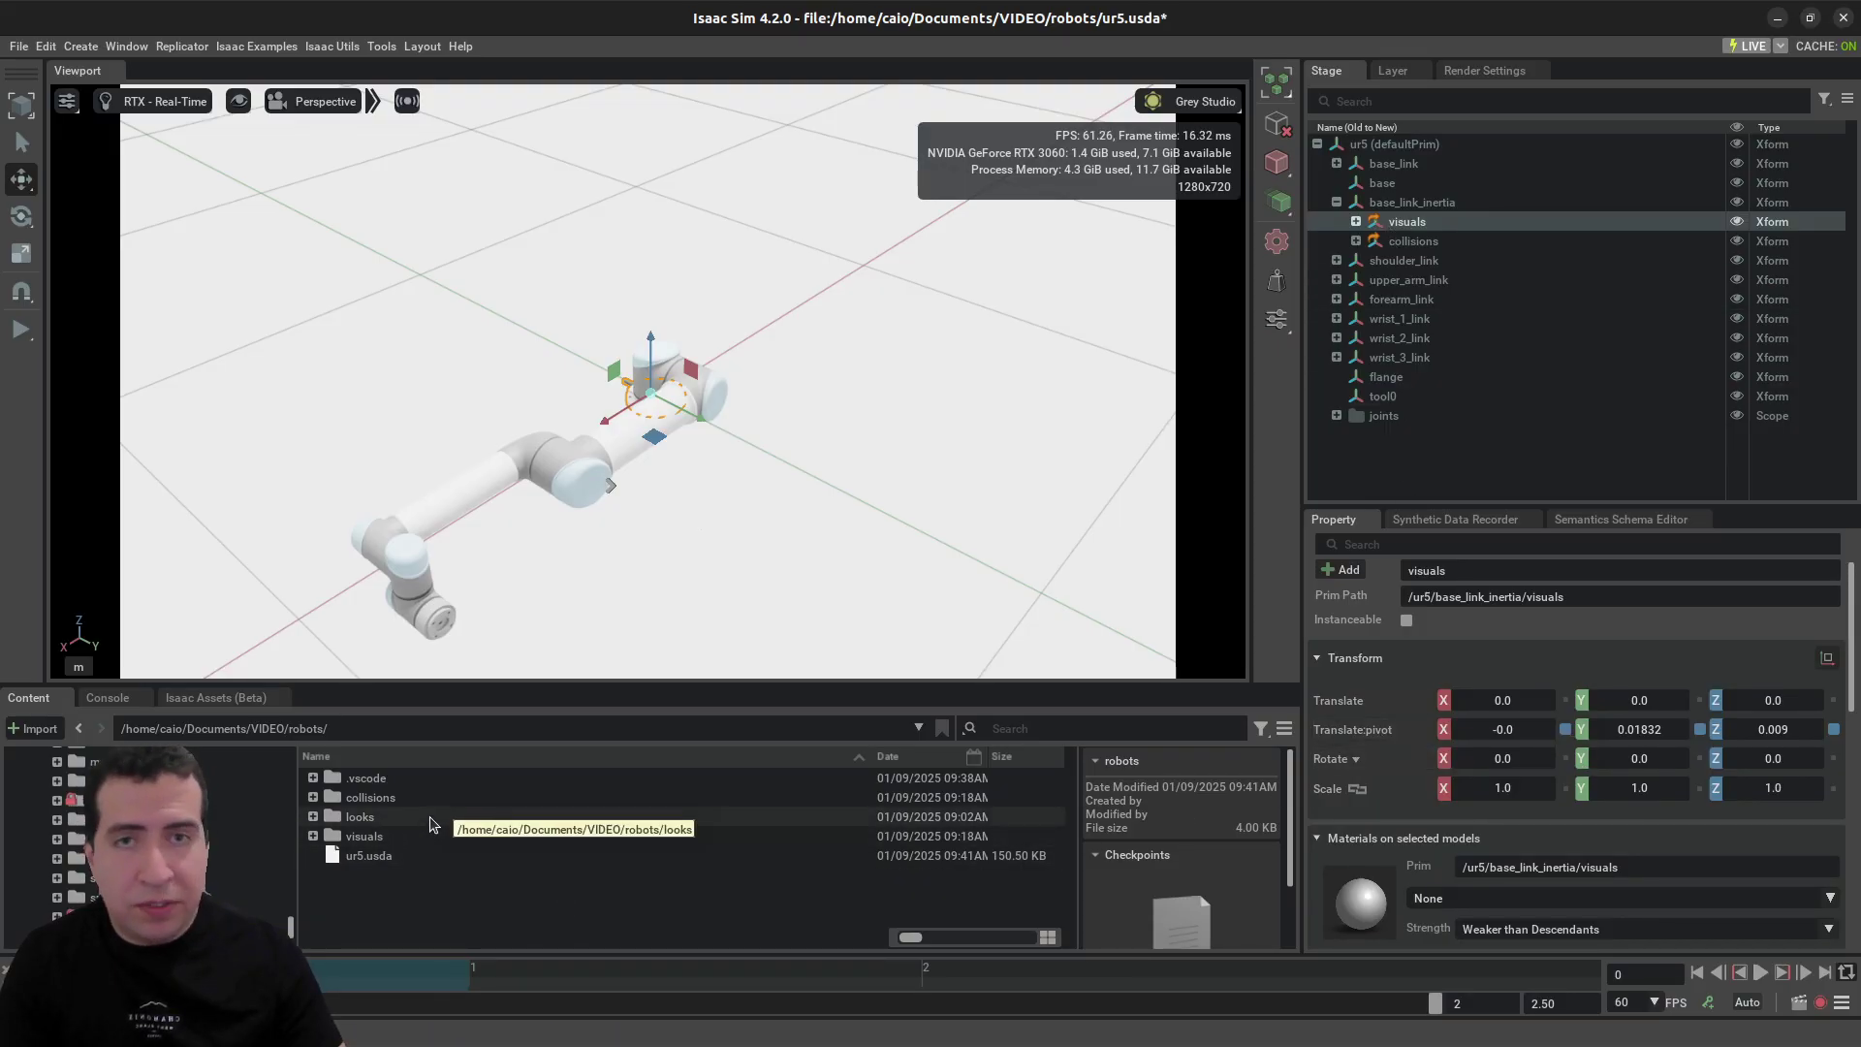
double_click(407, 835)
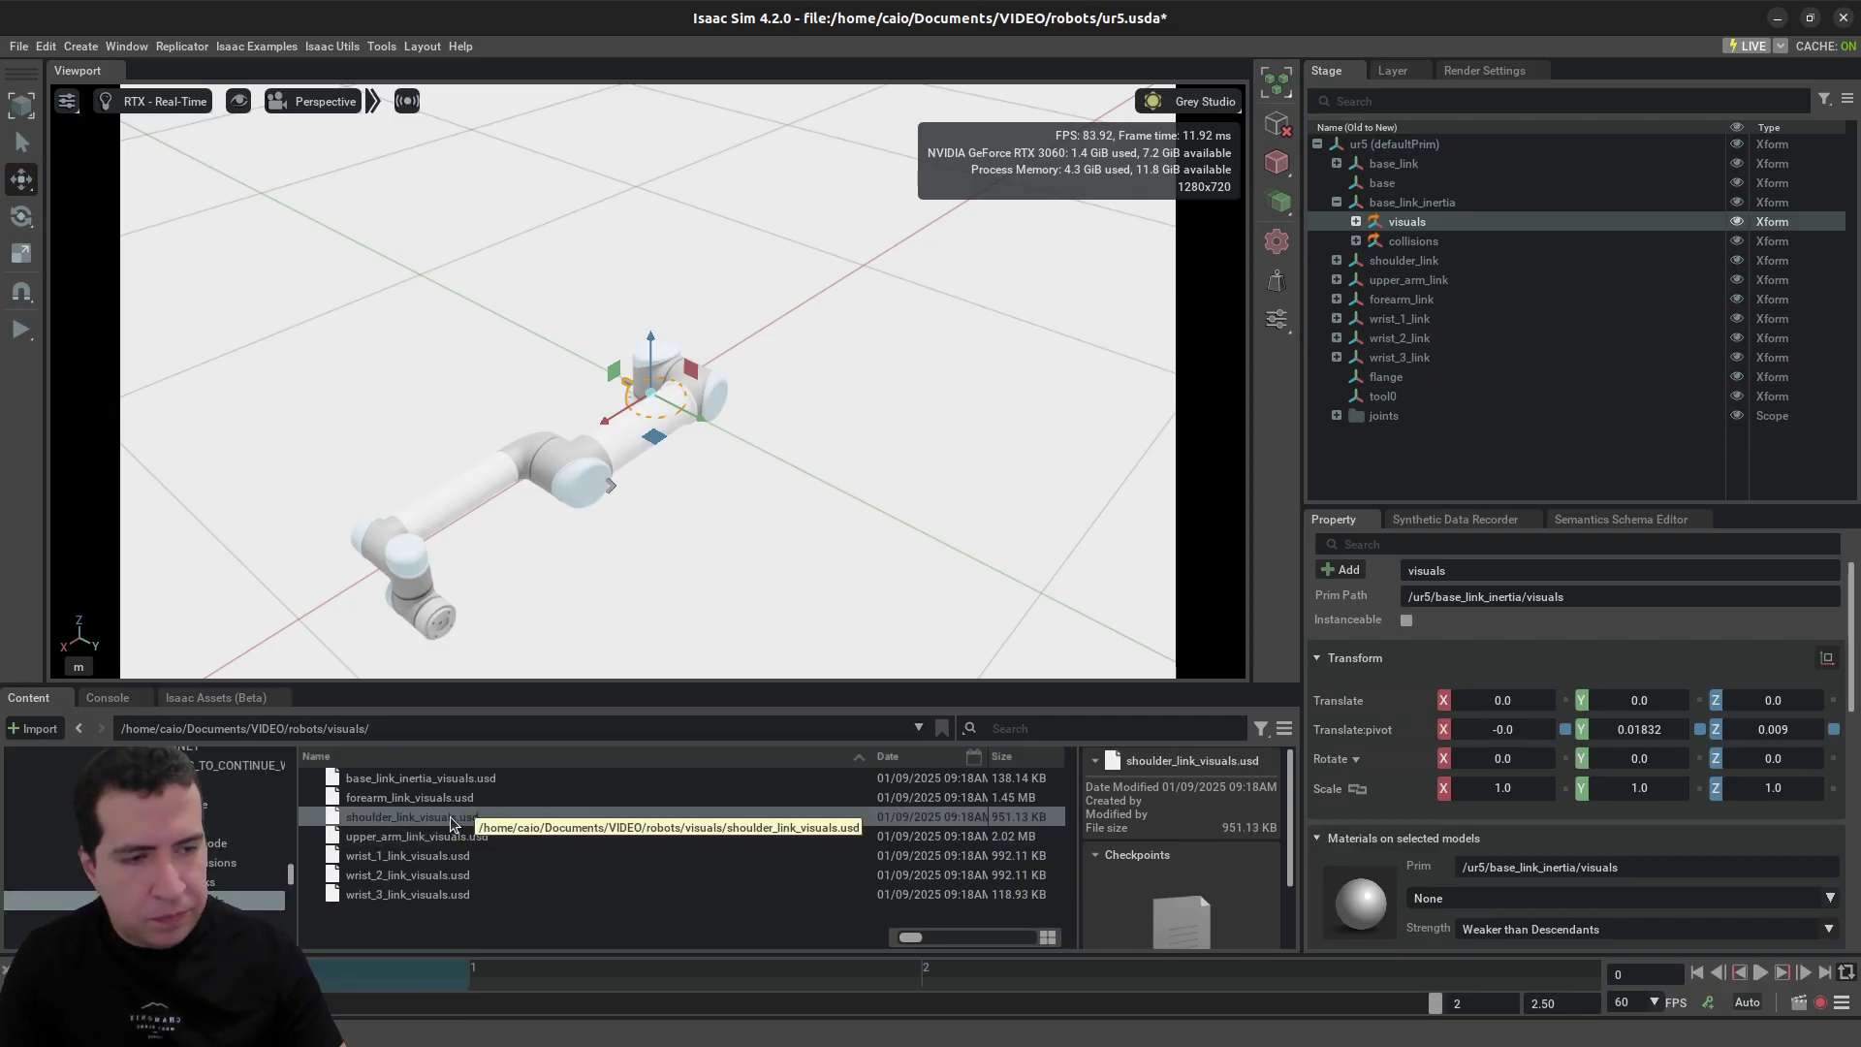
click(309, 728)
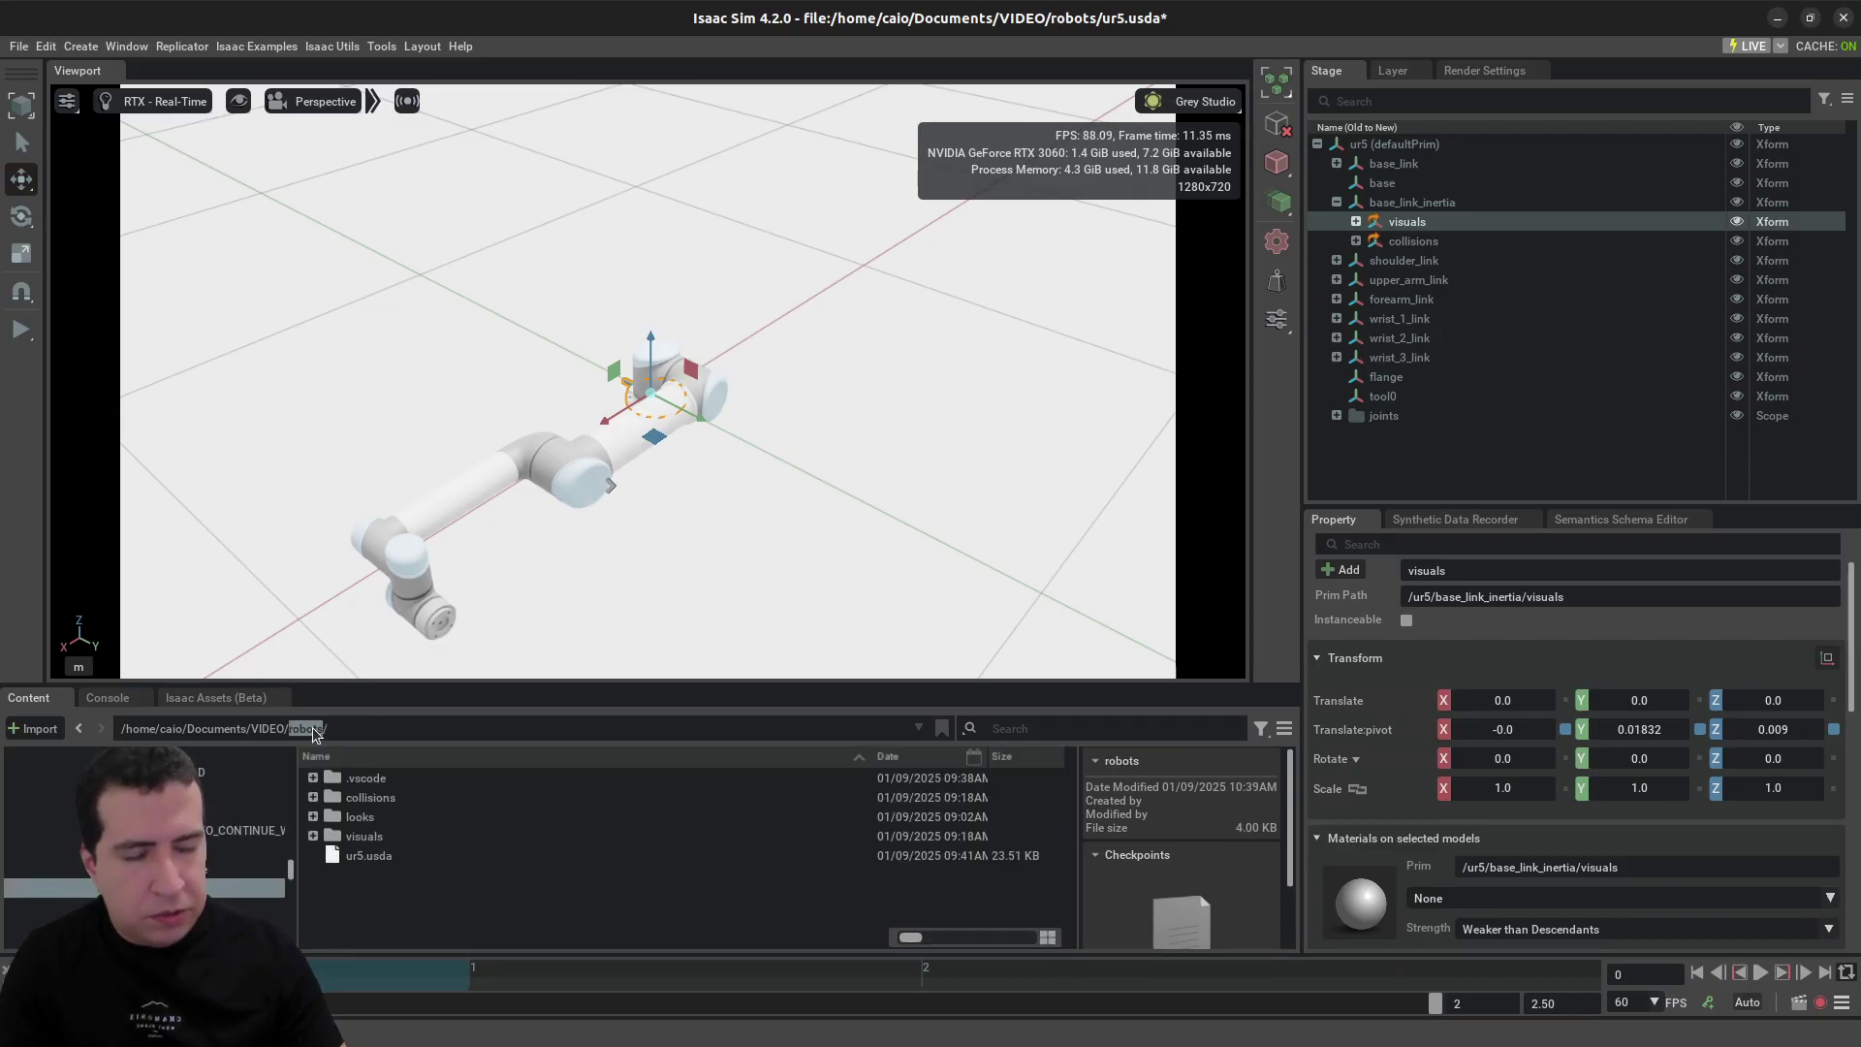
- Select the visuals and collisions folders inside the robots folder to check their paths
click(428, 843)
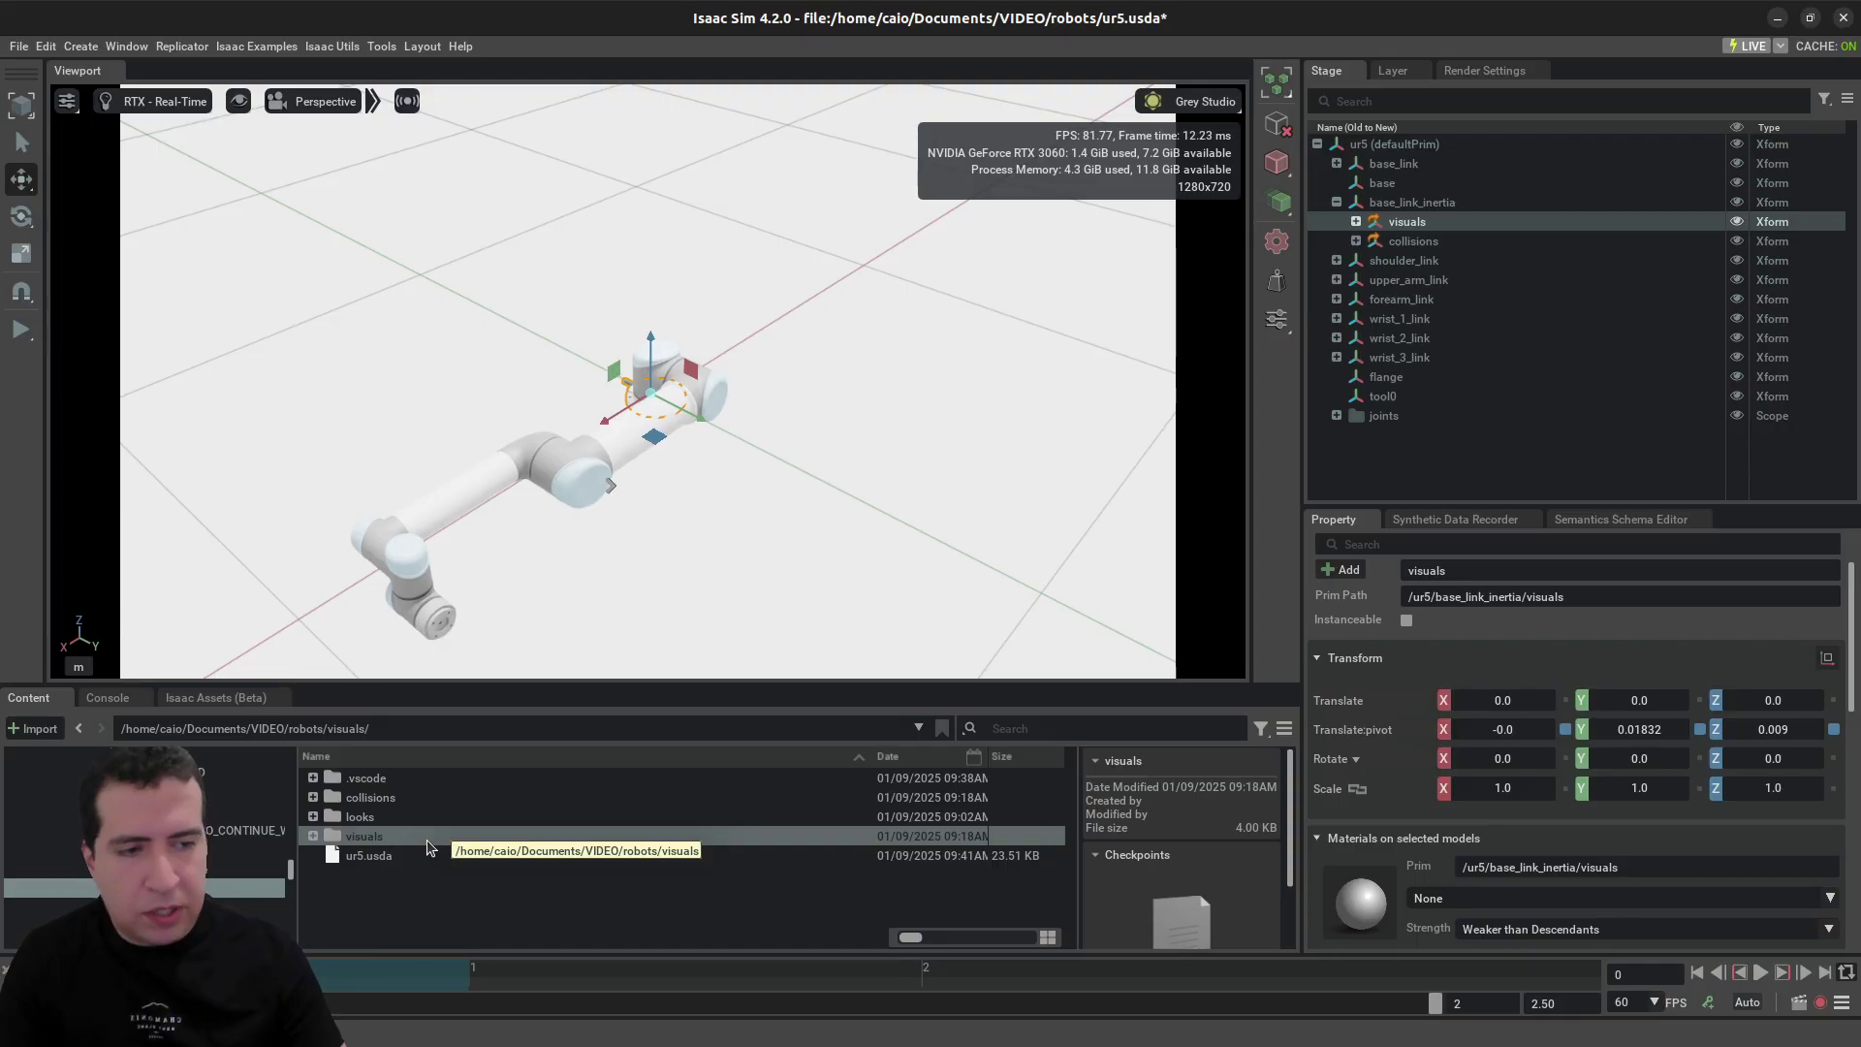
click(411, 797)
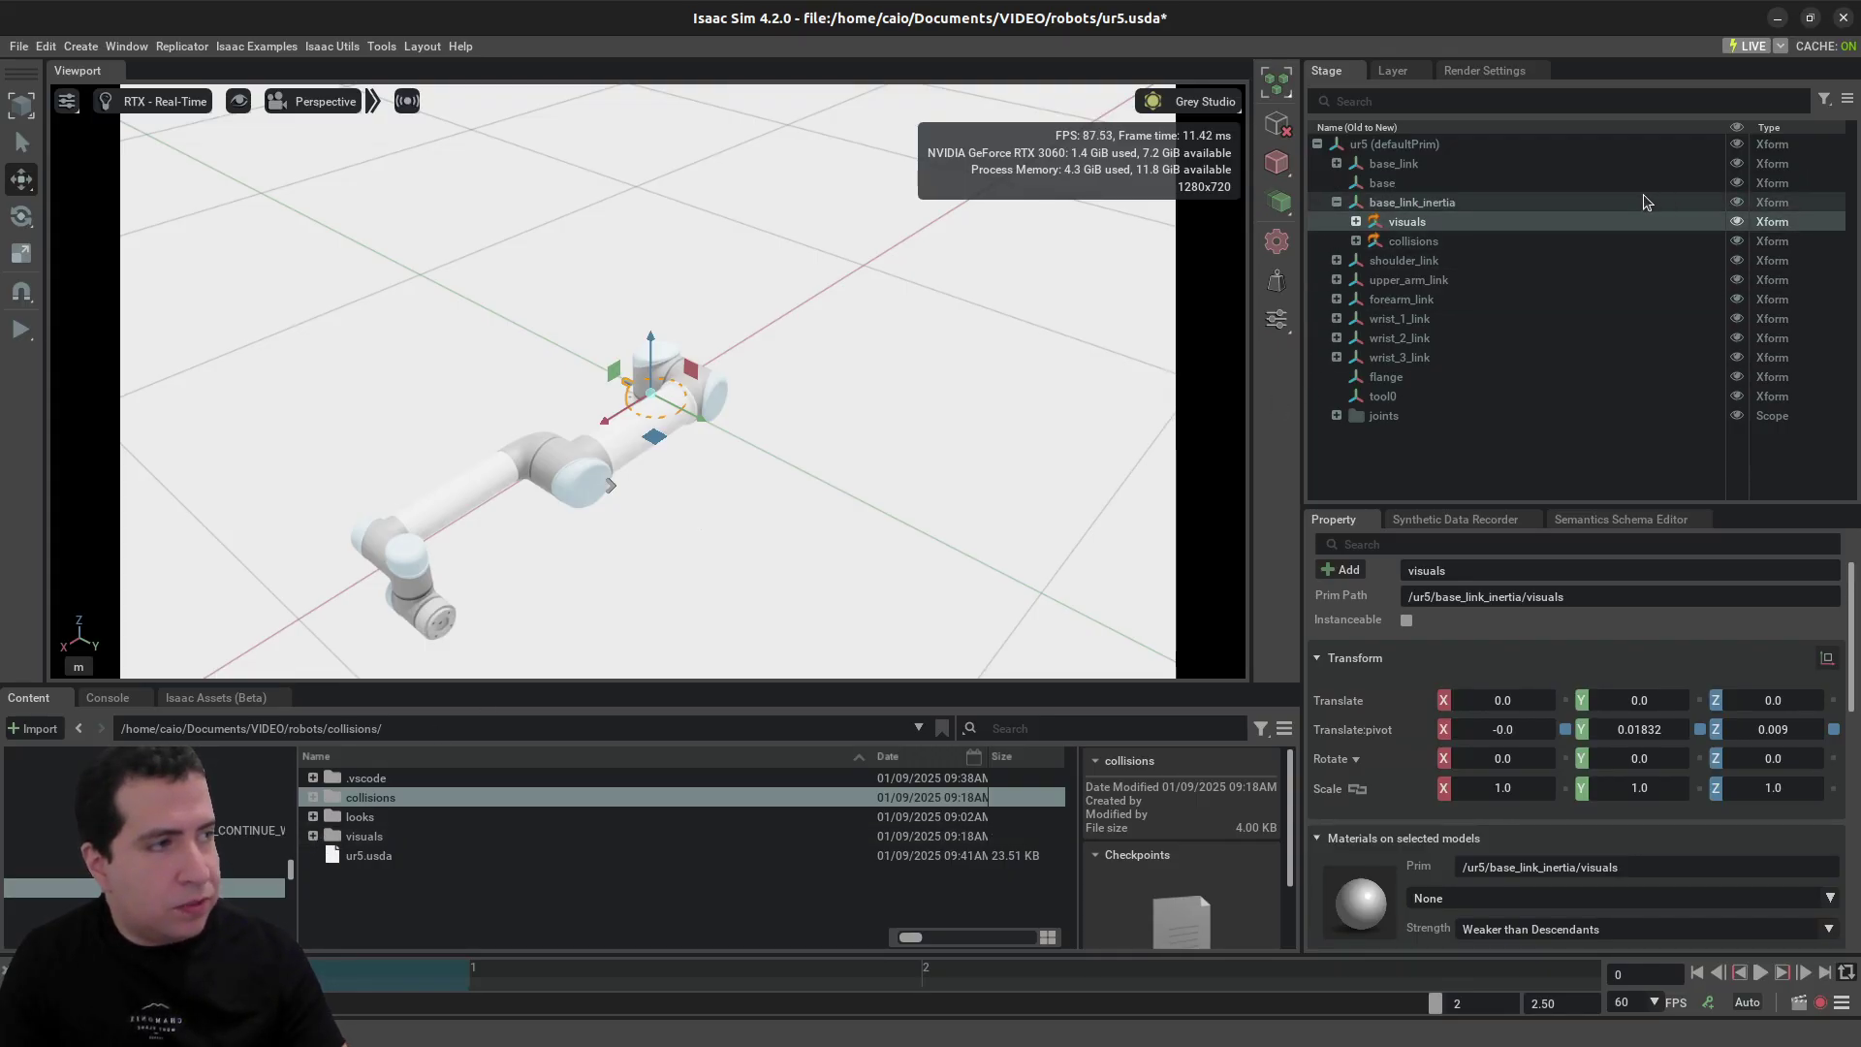
- Try to add an Xform named visuals under base_link_inertia, and delete that Xform again
right_click(1432, 205)
mouse_move(1473, 240)
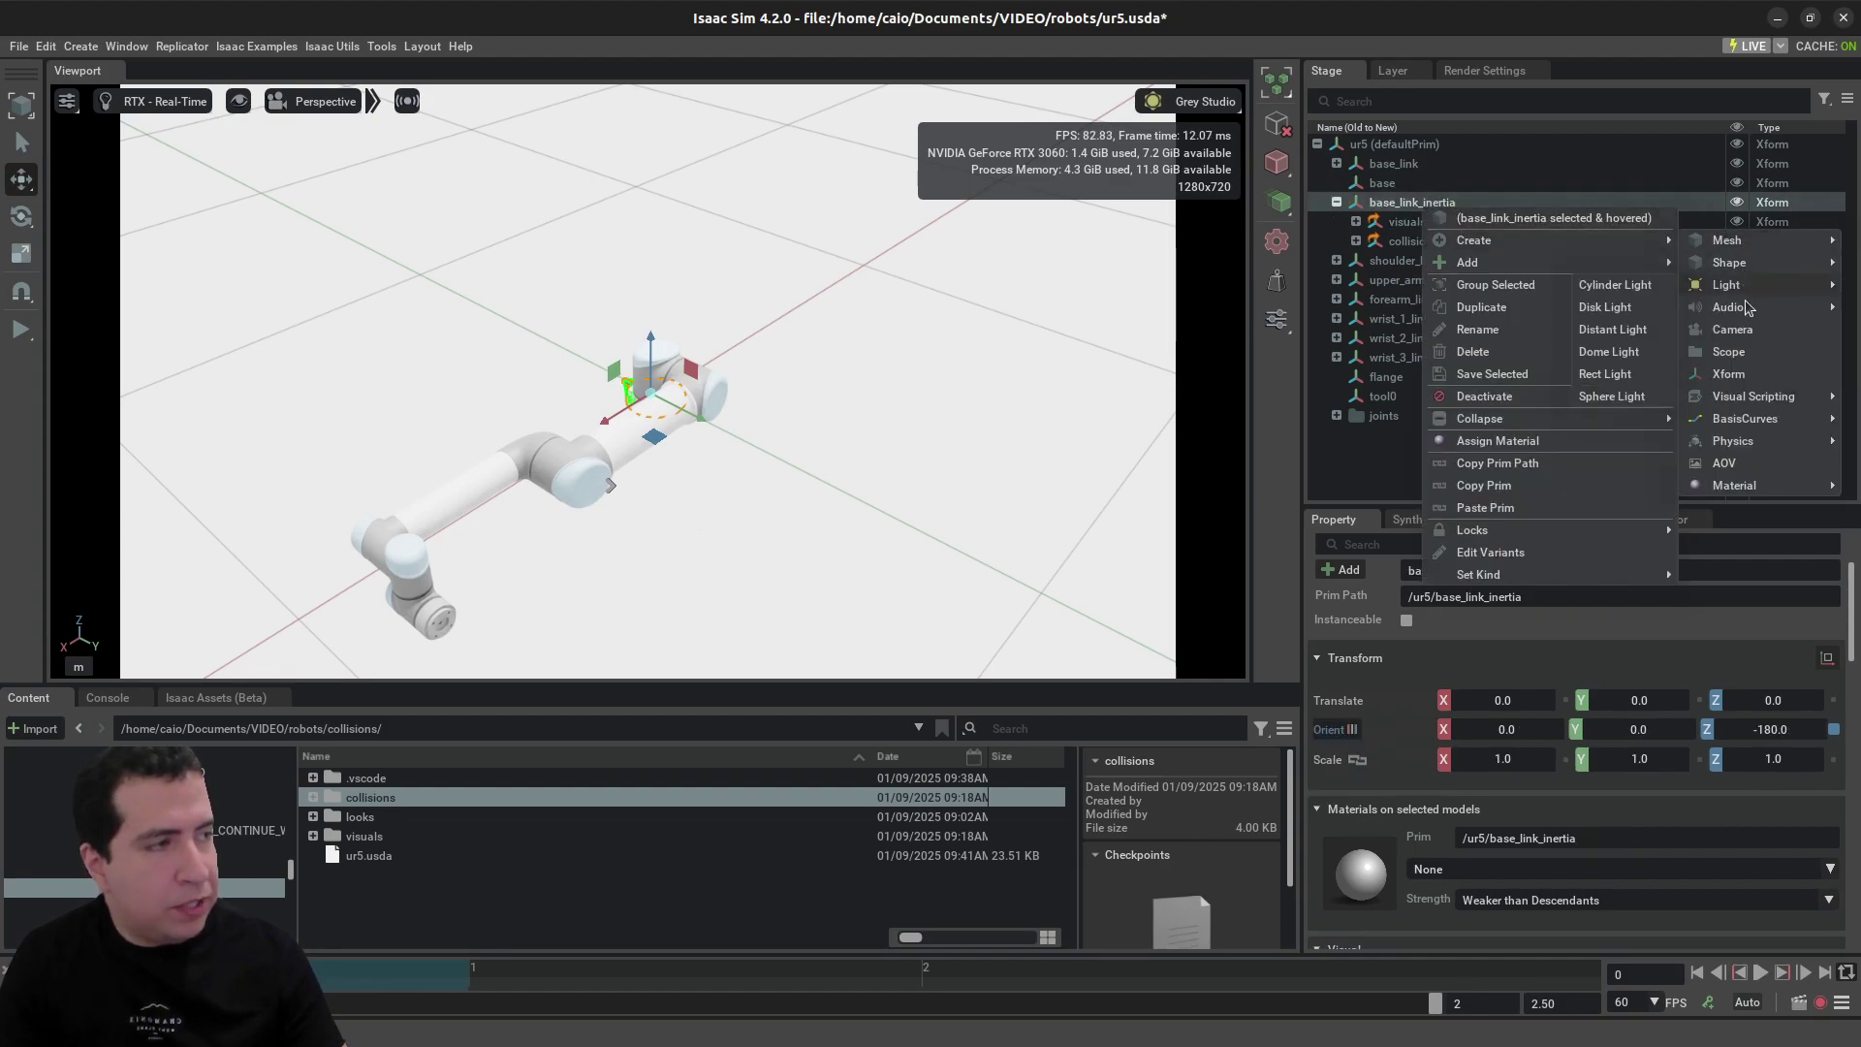
click(1747, 374)
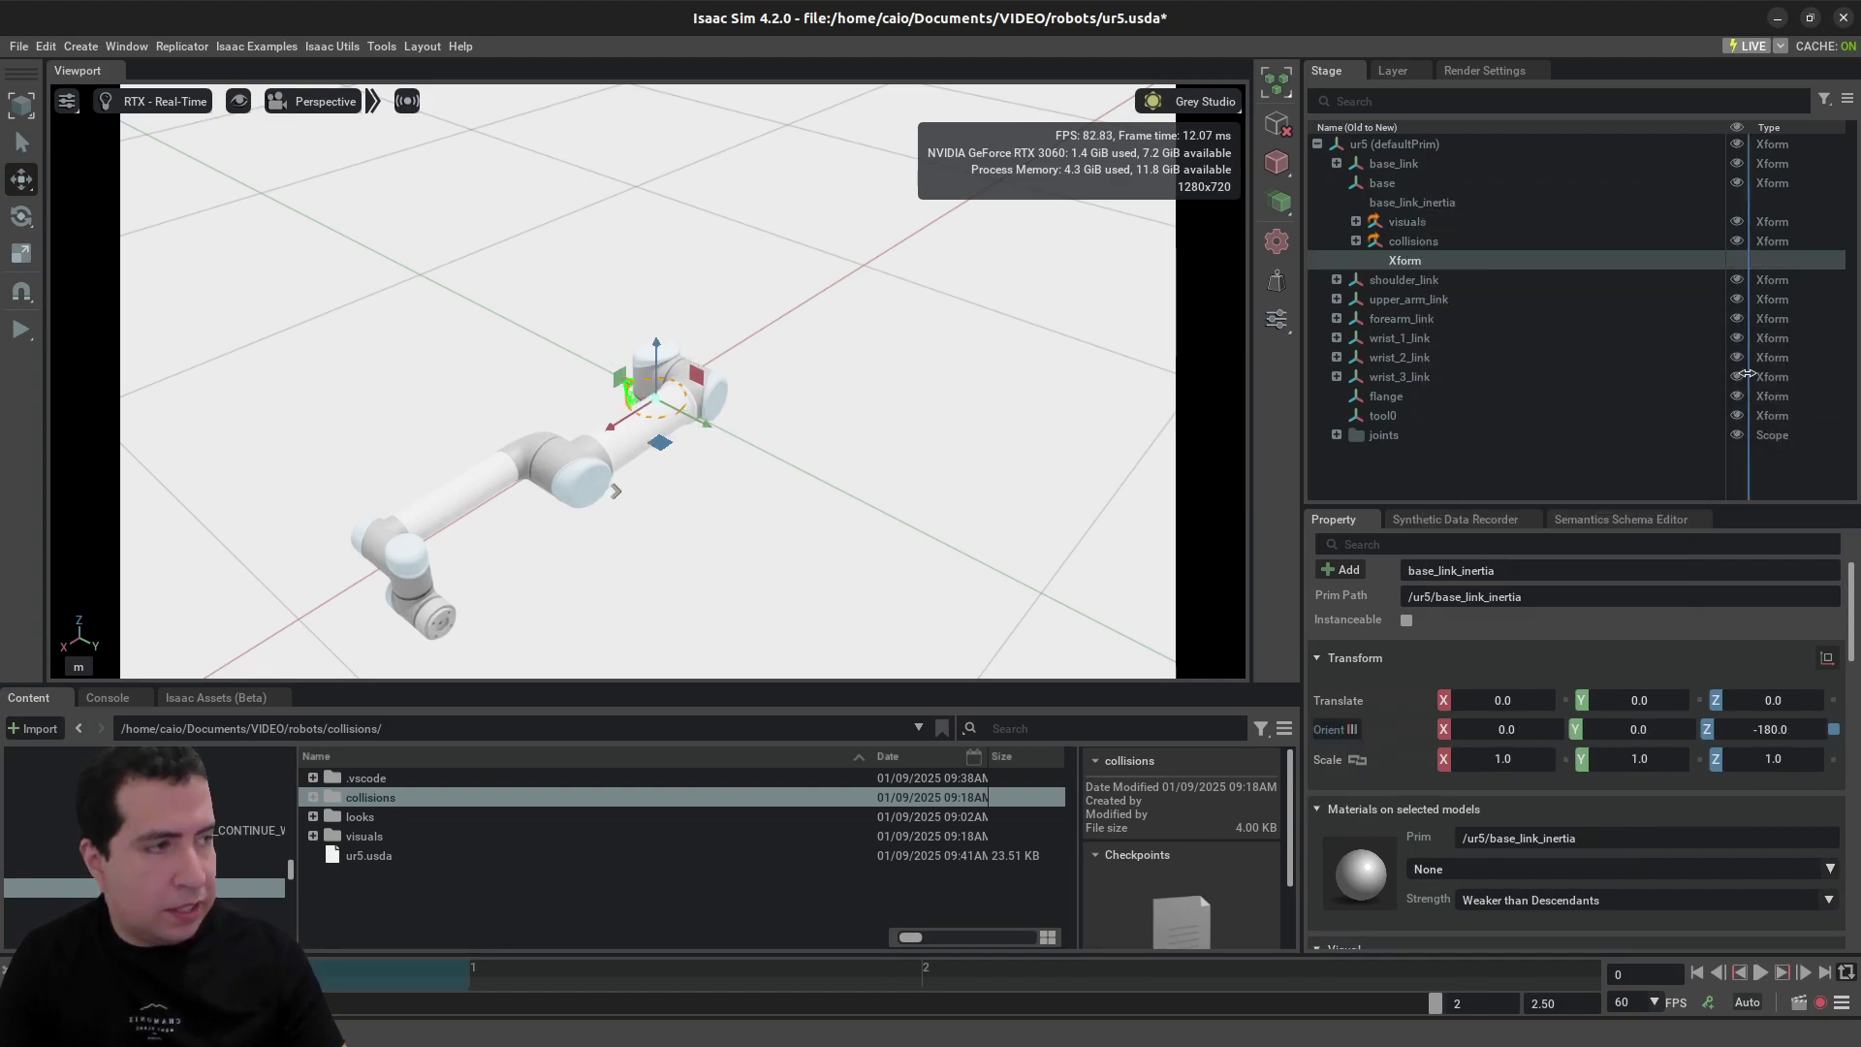
double_click(1439, 260)
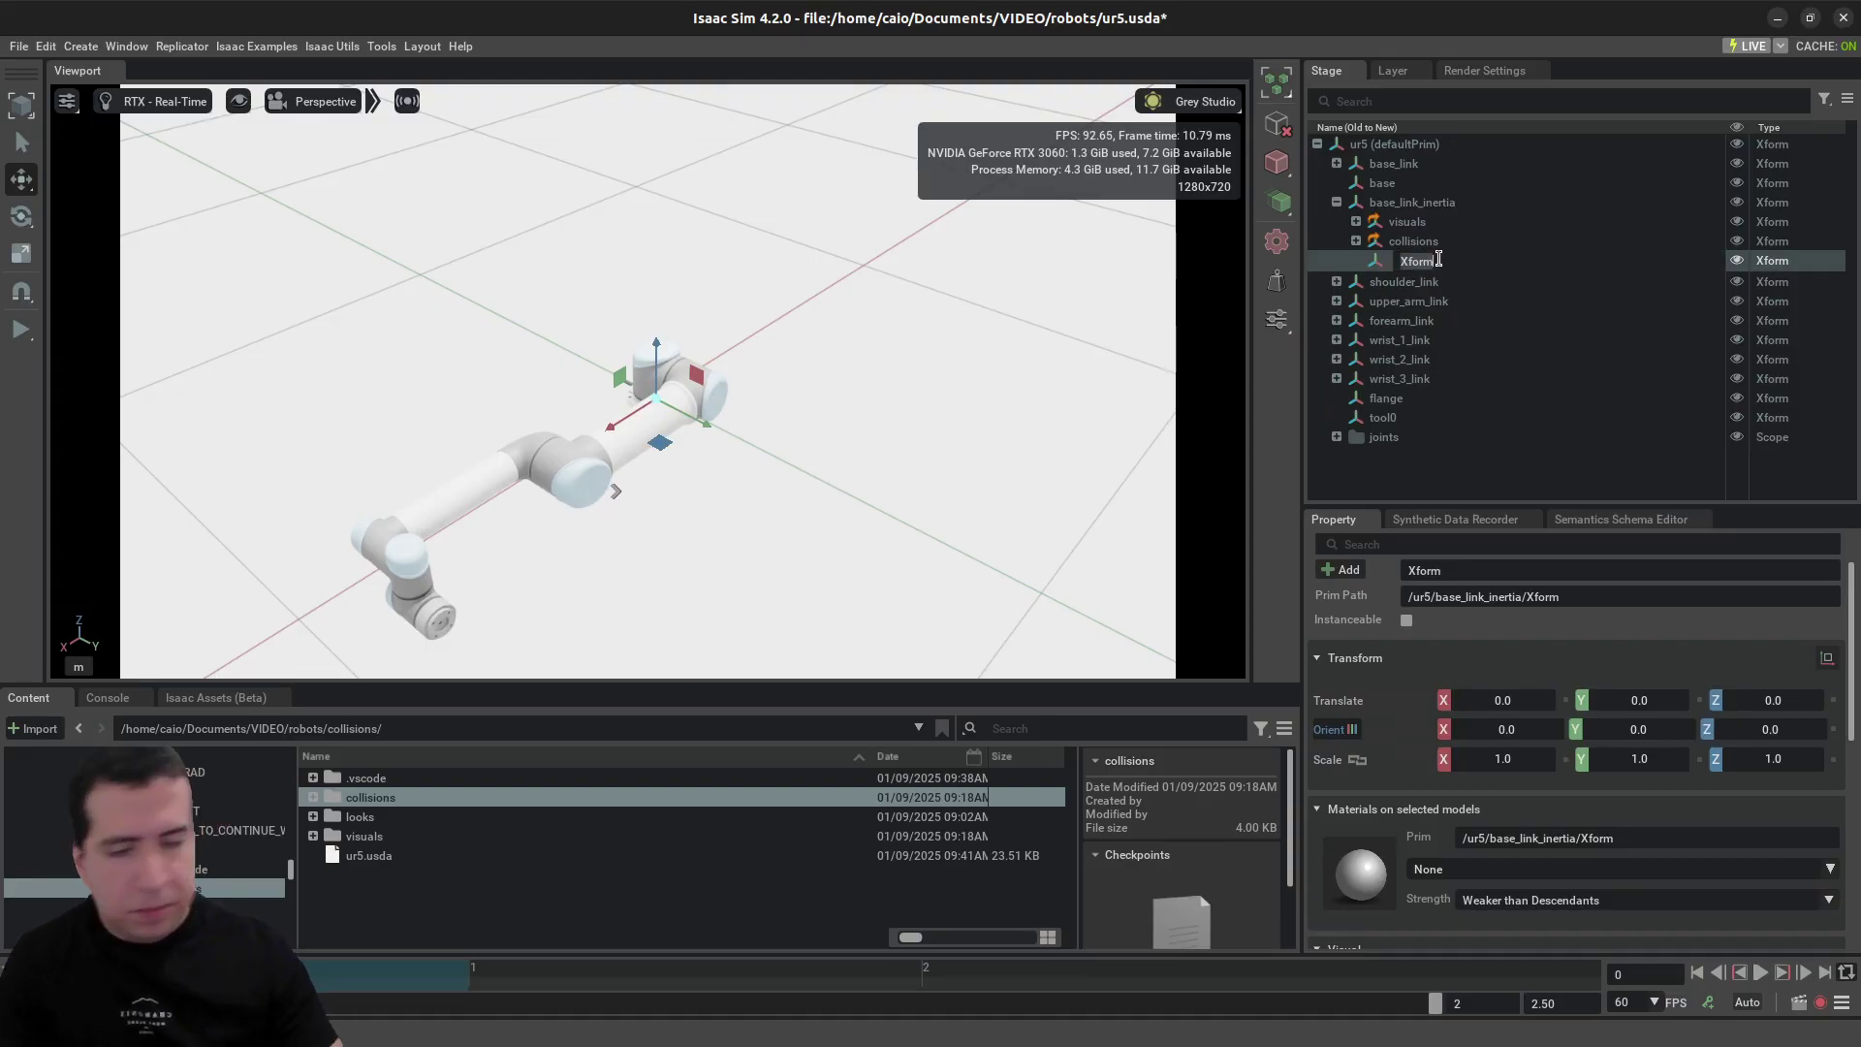
text(visuals)
key(Return)
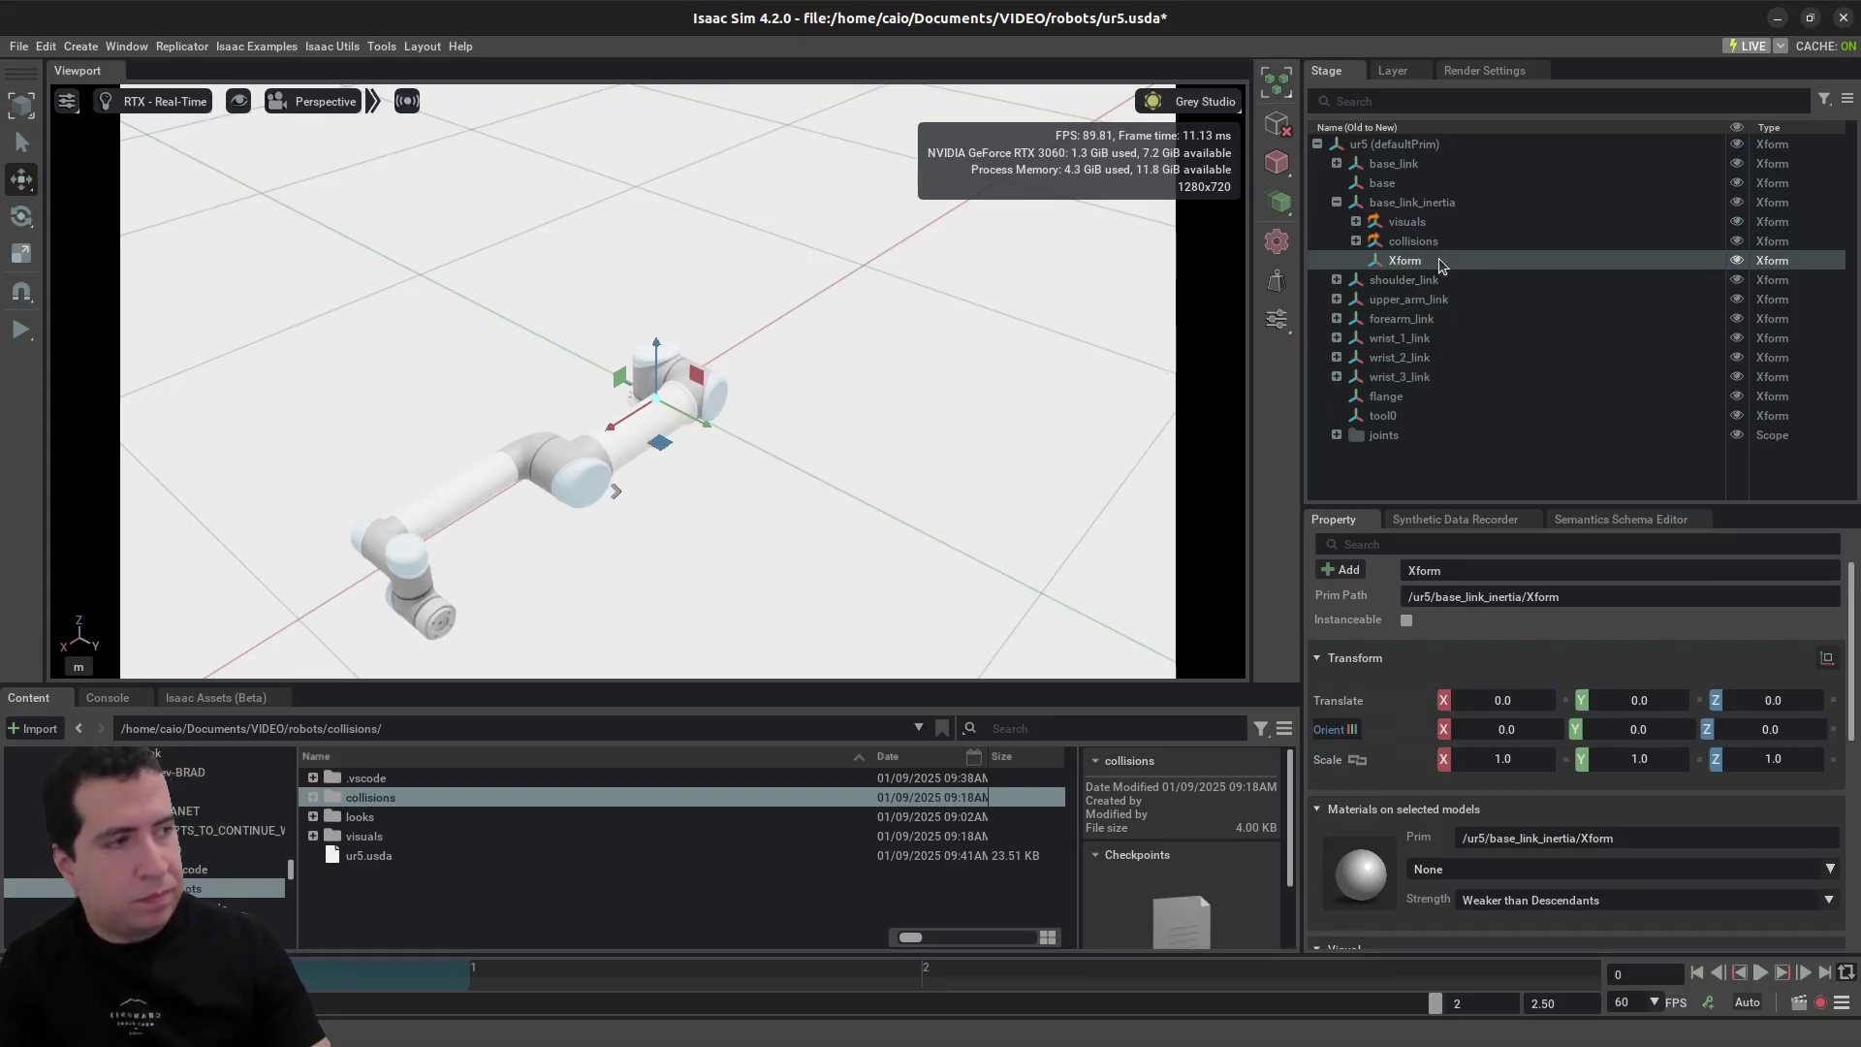
key(Delete)
- Select the visuals prim under base_link_inertia and examine its child prims and referenced asset path
click(1434, 244)
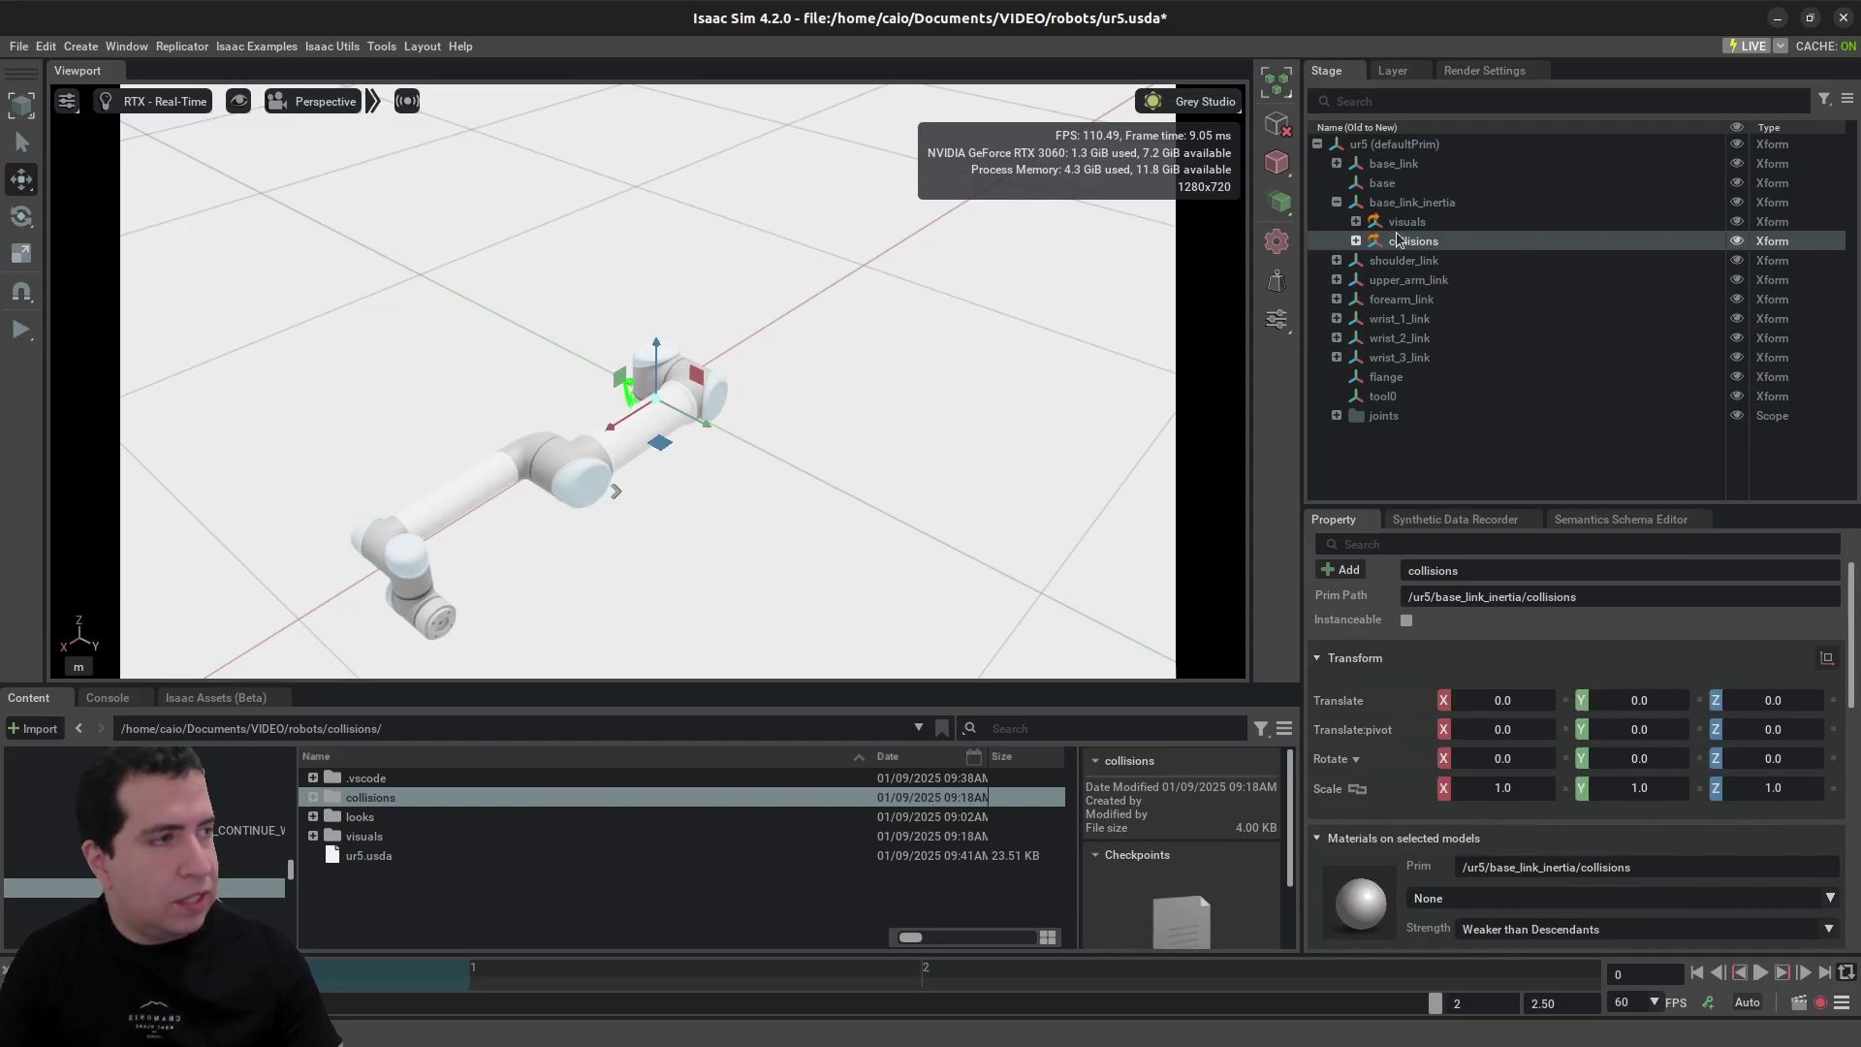
click(1356, 222)
click(1396, 220)
right_click(1395, 222)
mouse_move(1439, 251)
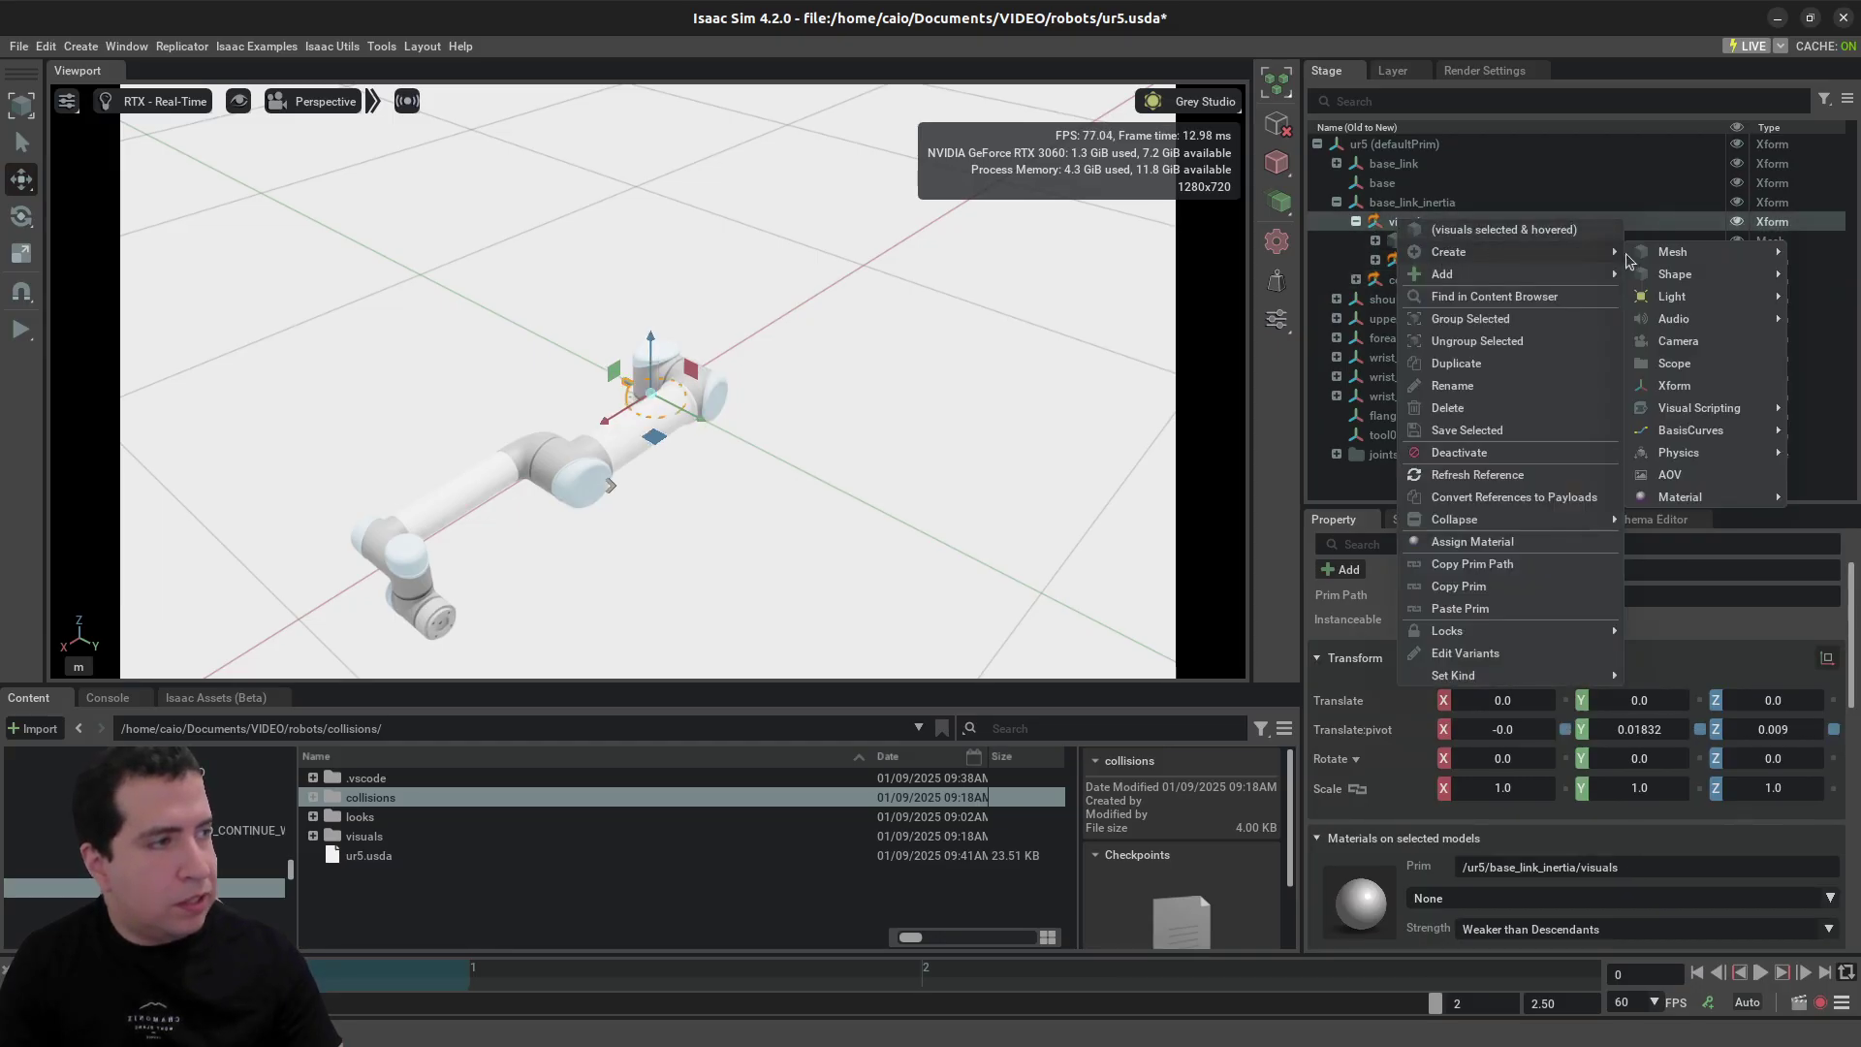
mouse_move(1586, 271)
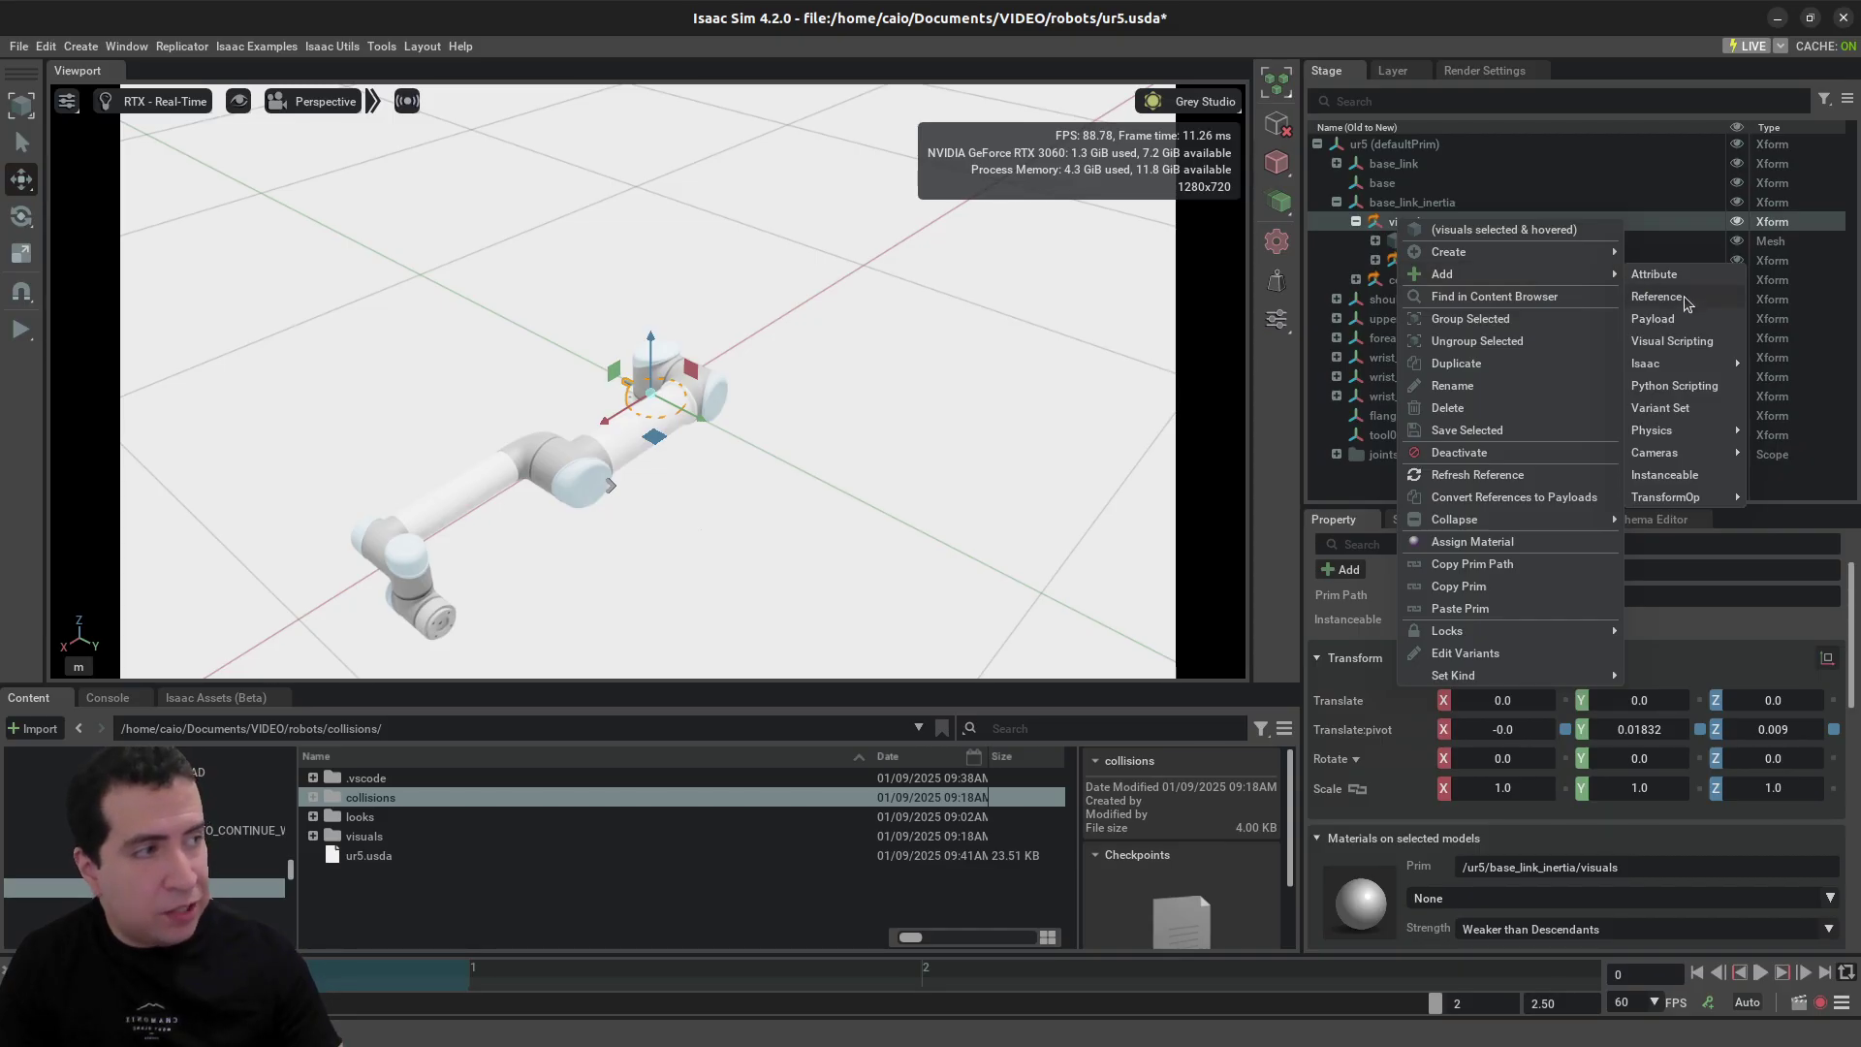
click(1640, 211)
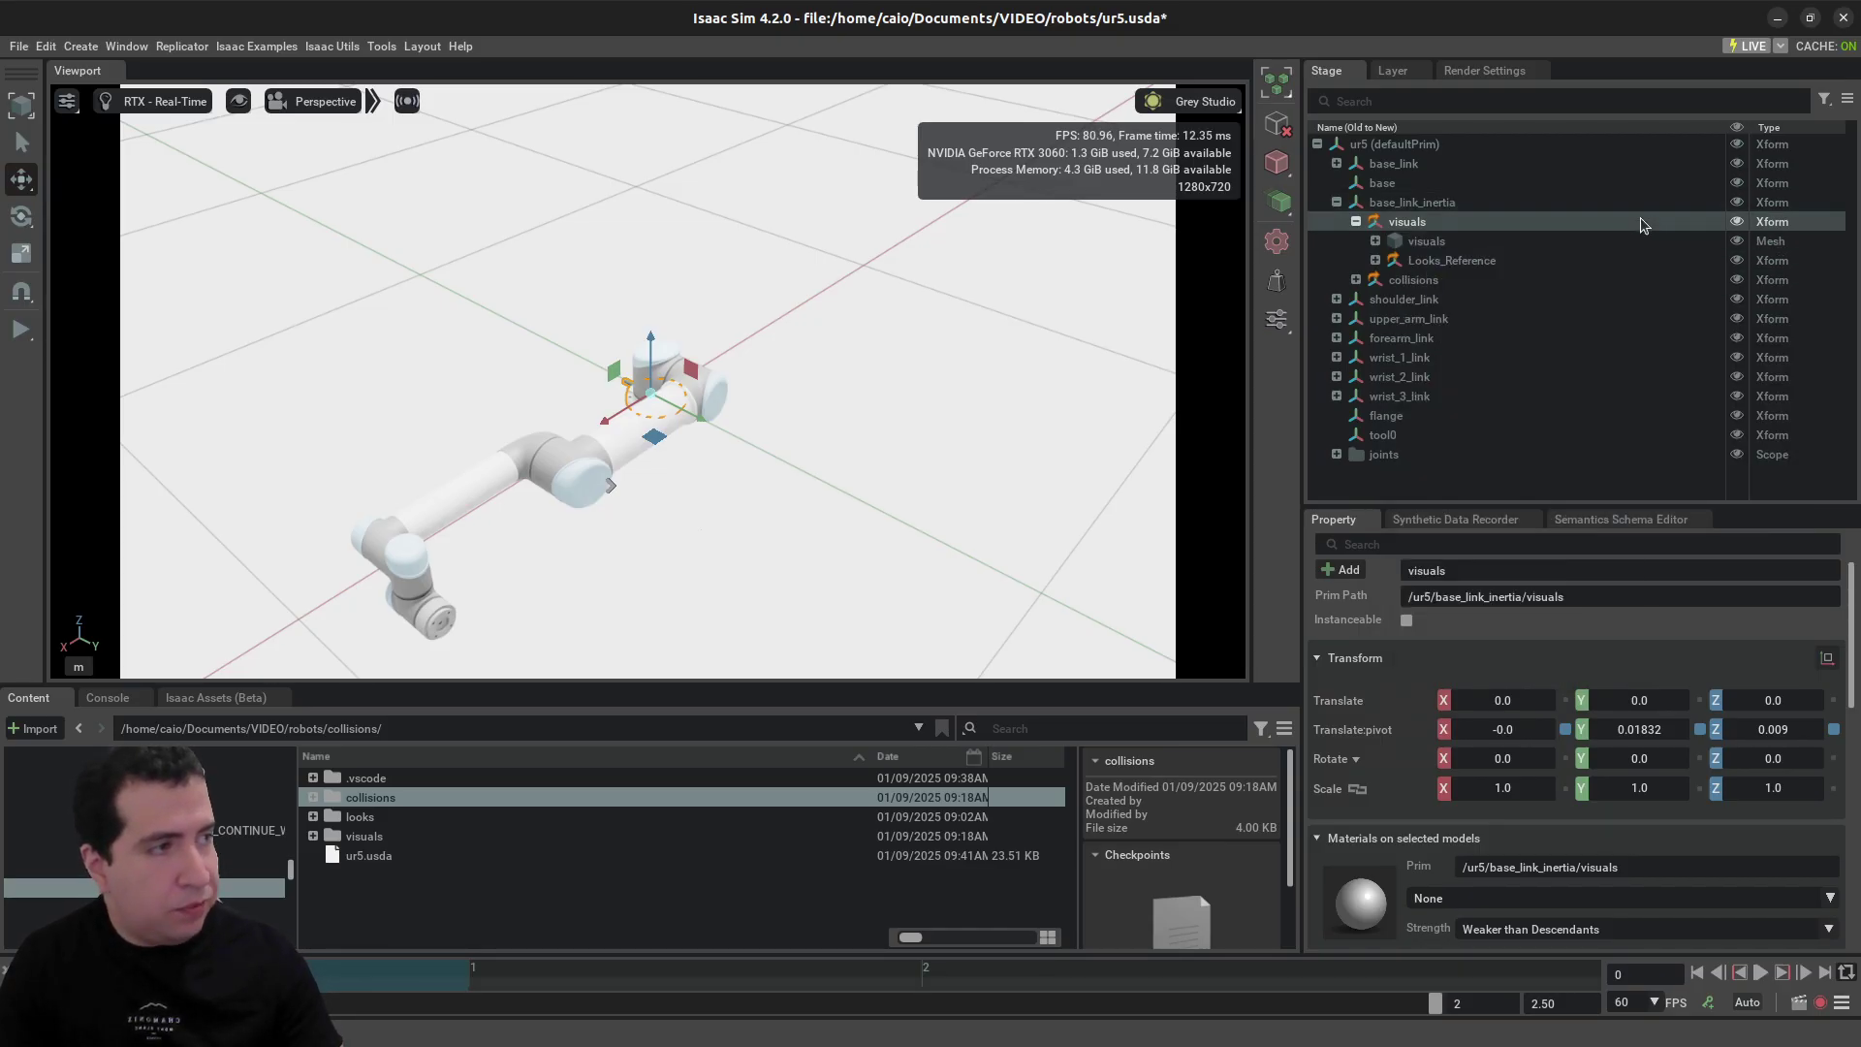
scroll(1613, 740, down, 5)
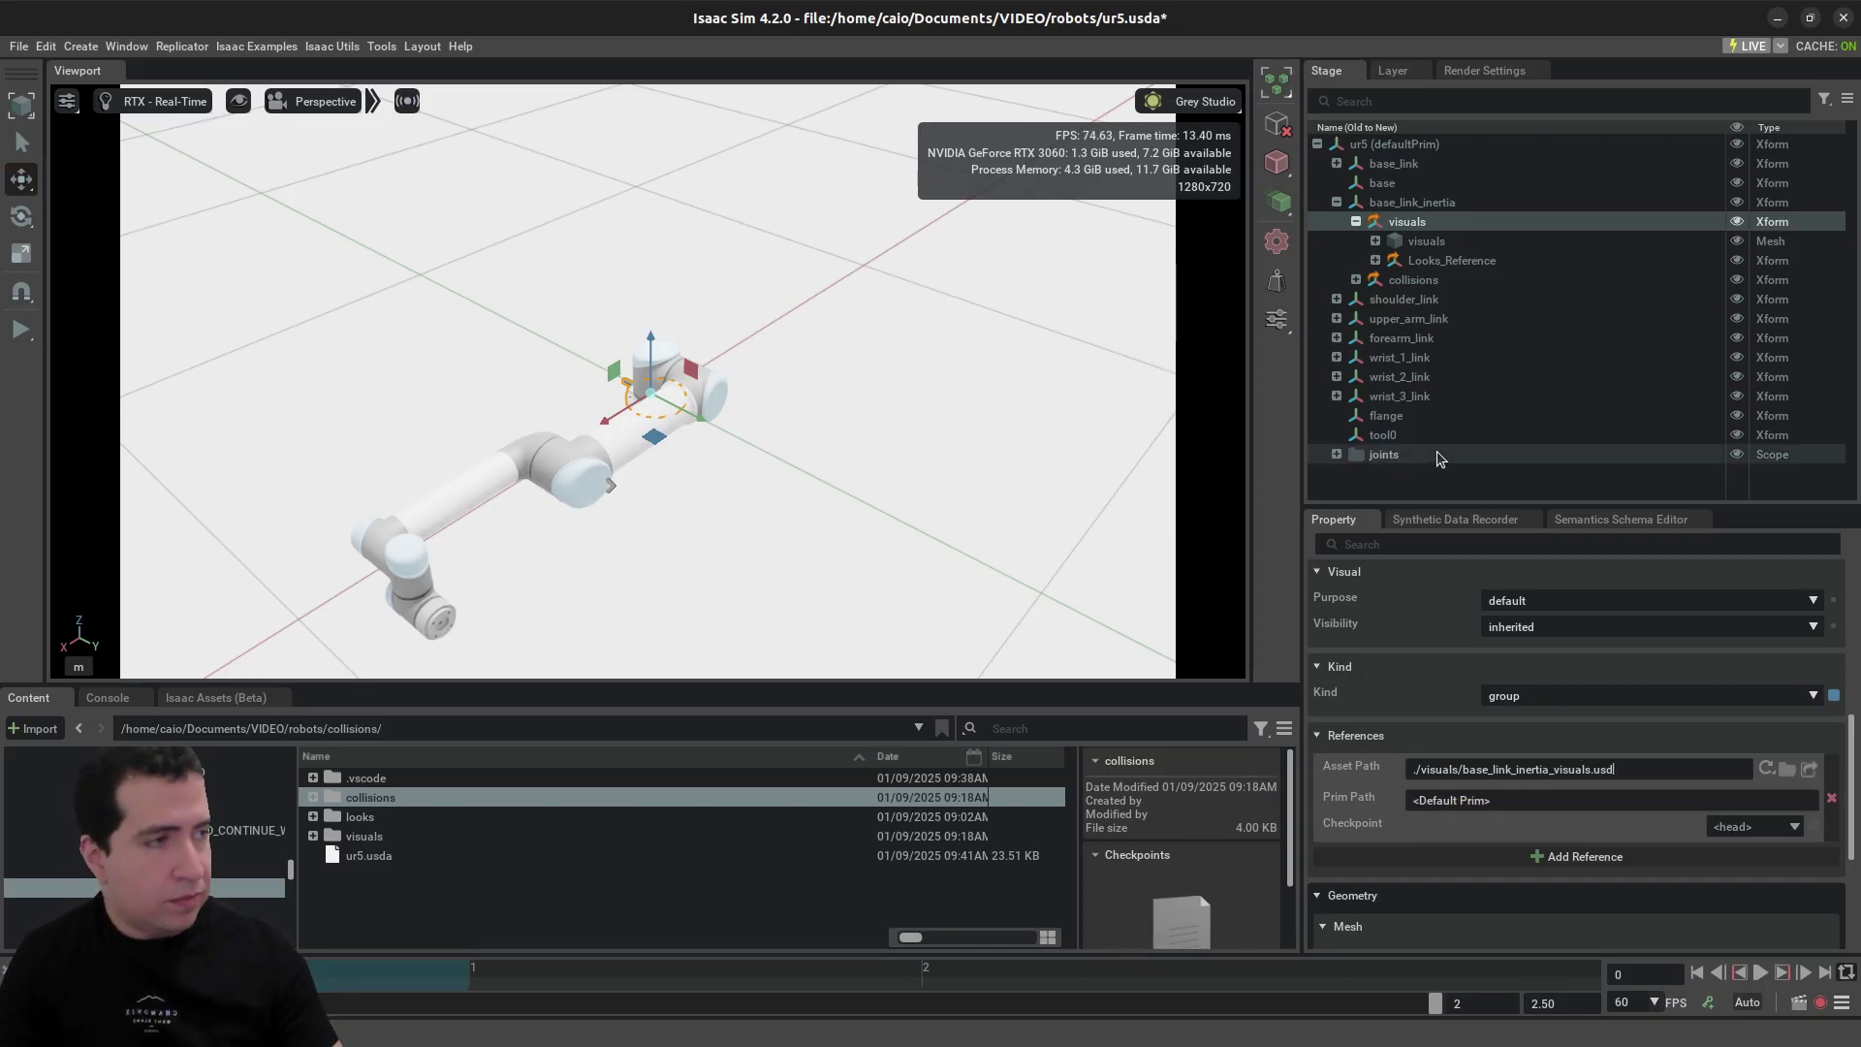
click(1356, 222)
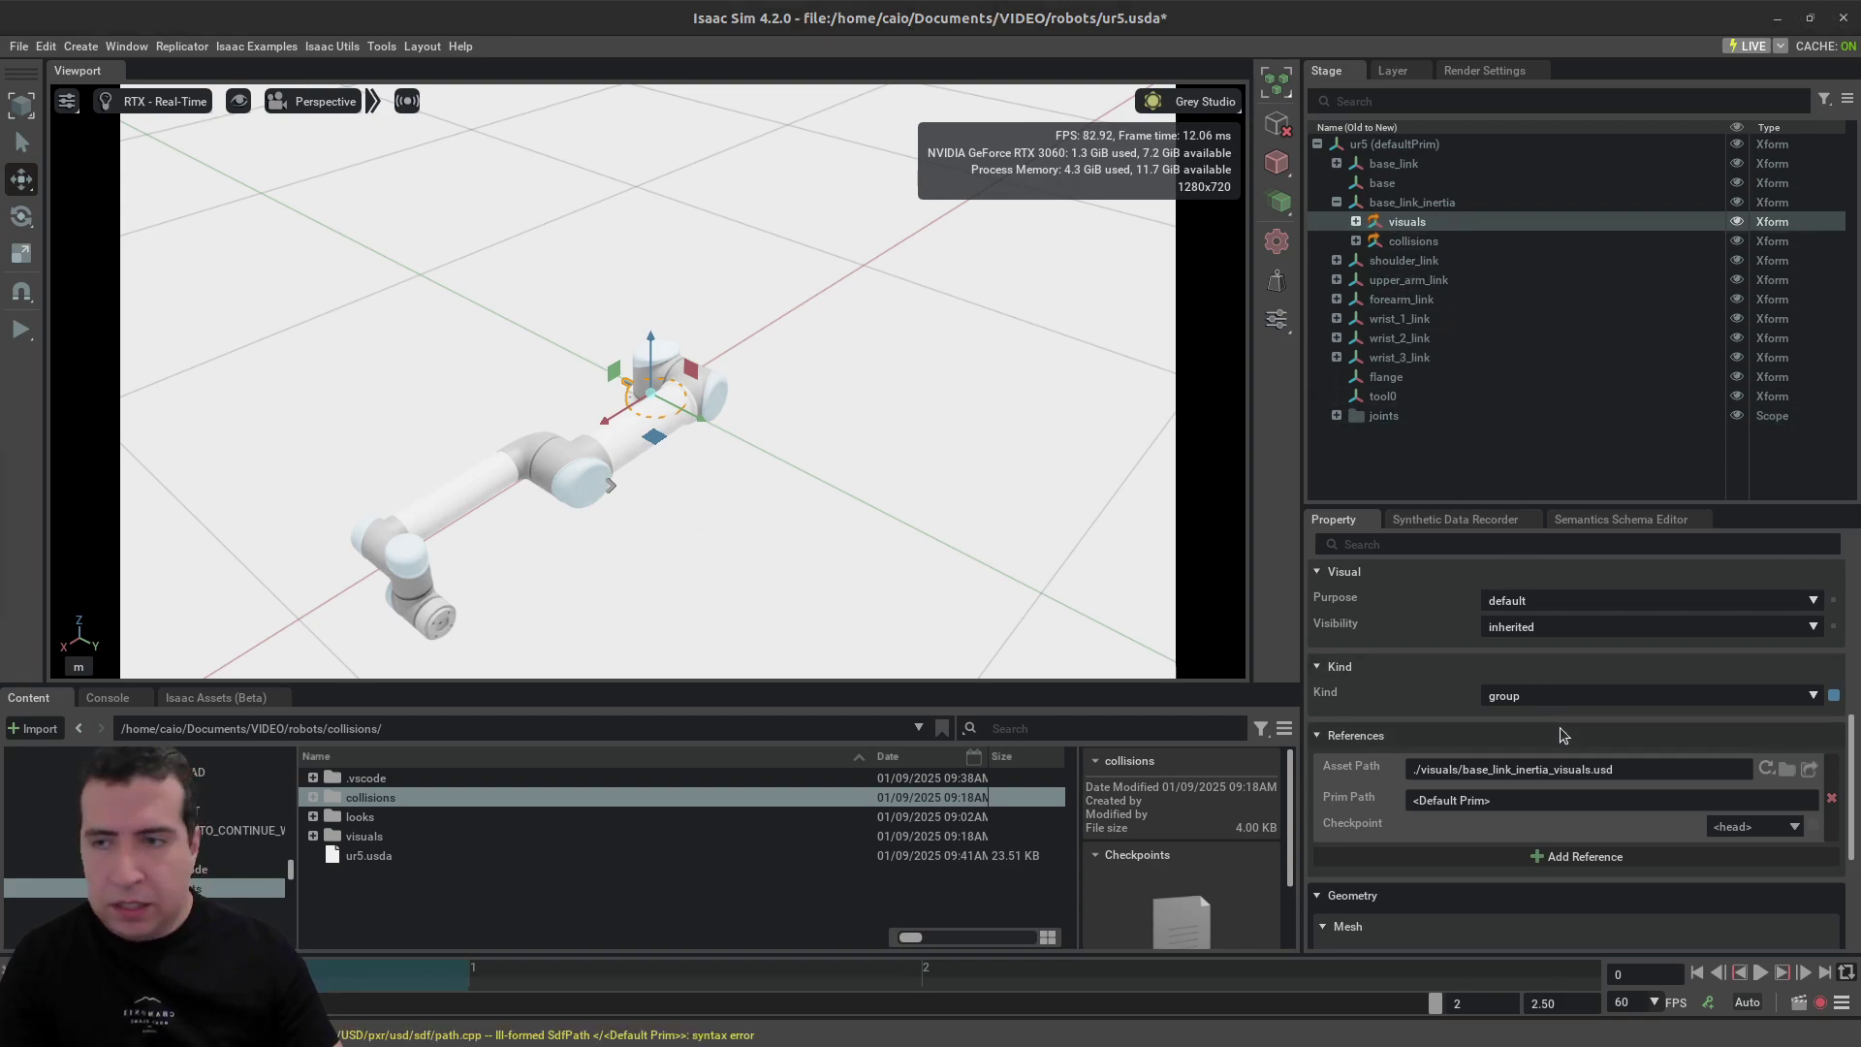
- Switch to VS Code and examine the visuals and collisions references of base_link_inertia and the following links in ur5.usda
key(alt+Tab)
scroll(1328, 499, down, 1)
scroll(1334, 498, up, 2)
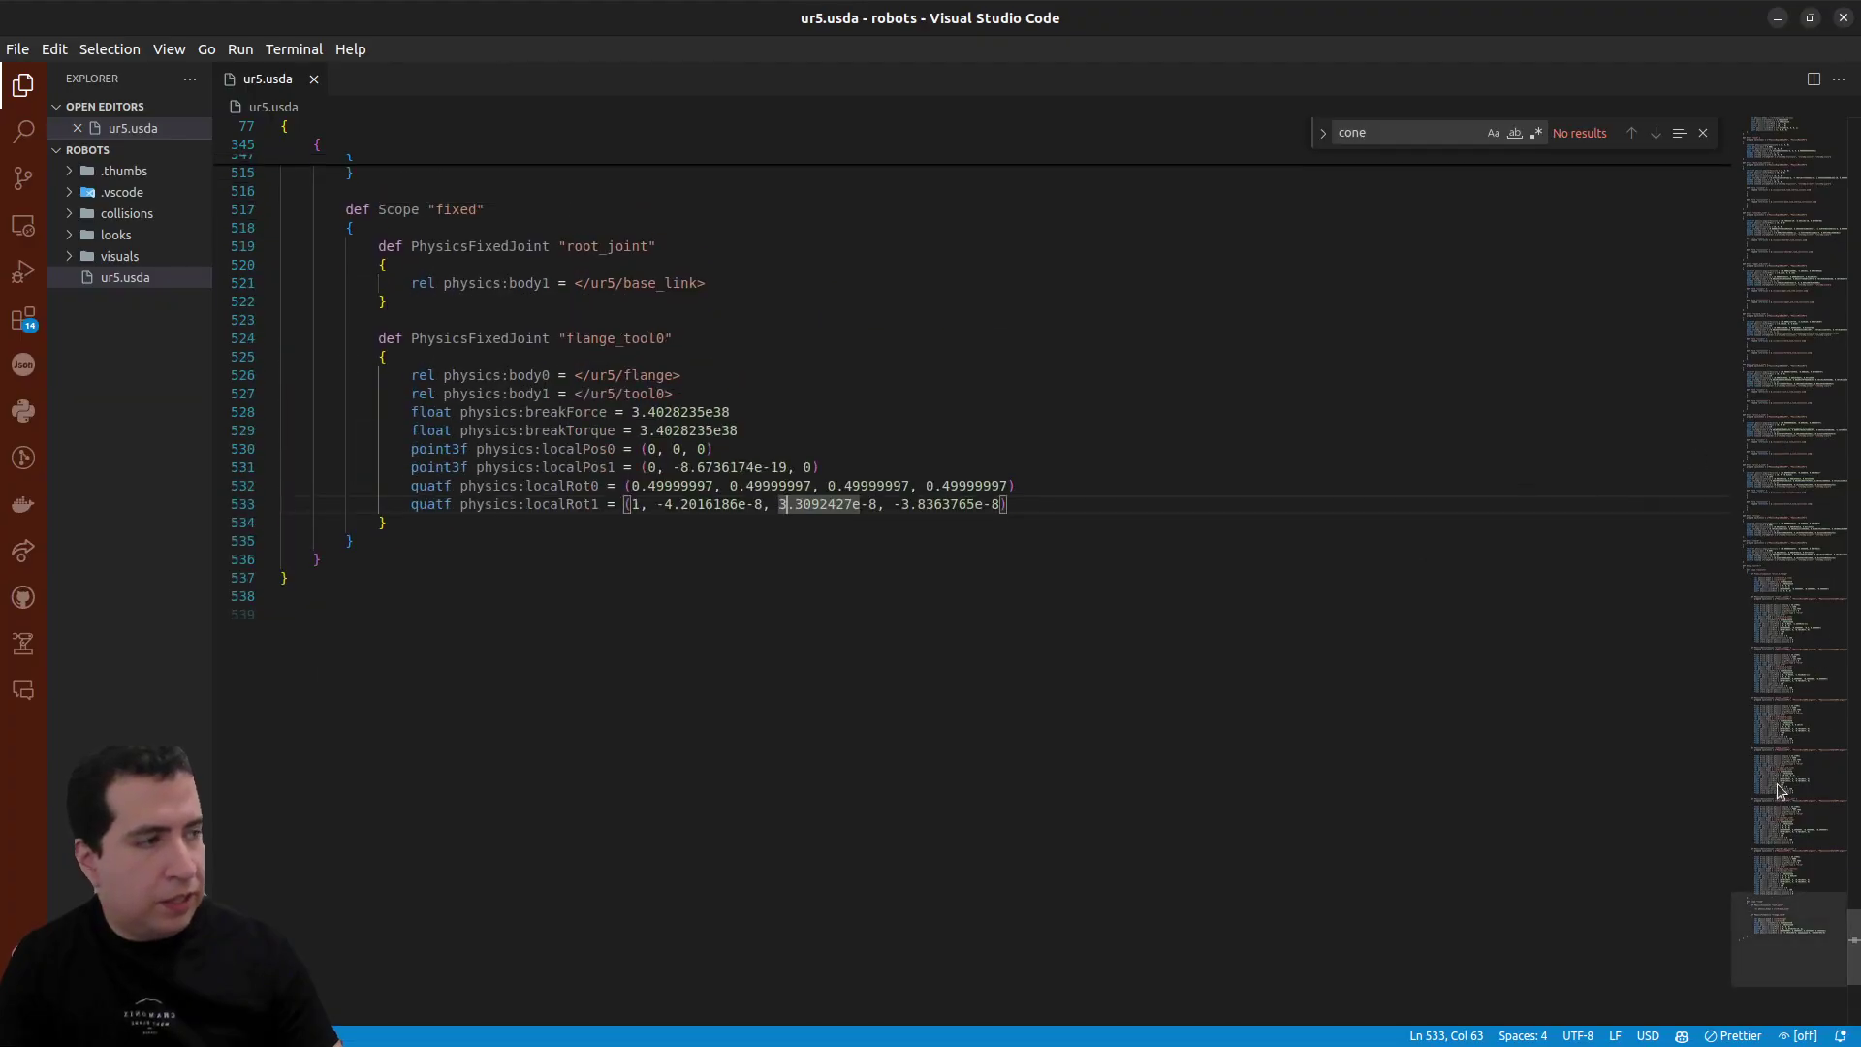
drag(1779, 927, 1795, 242)
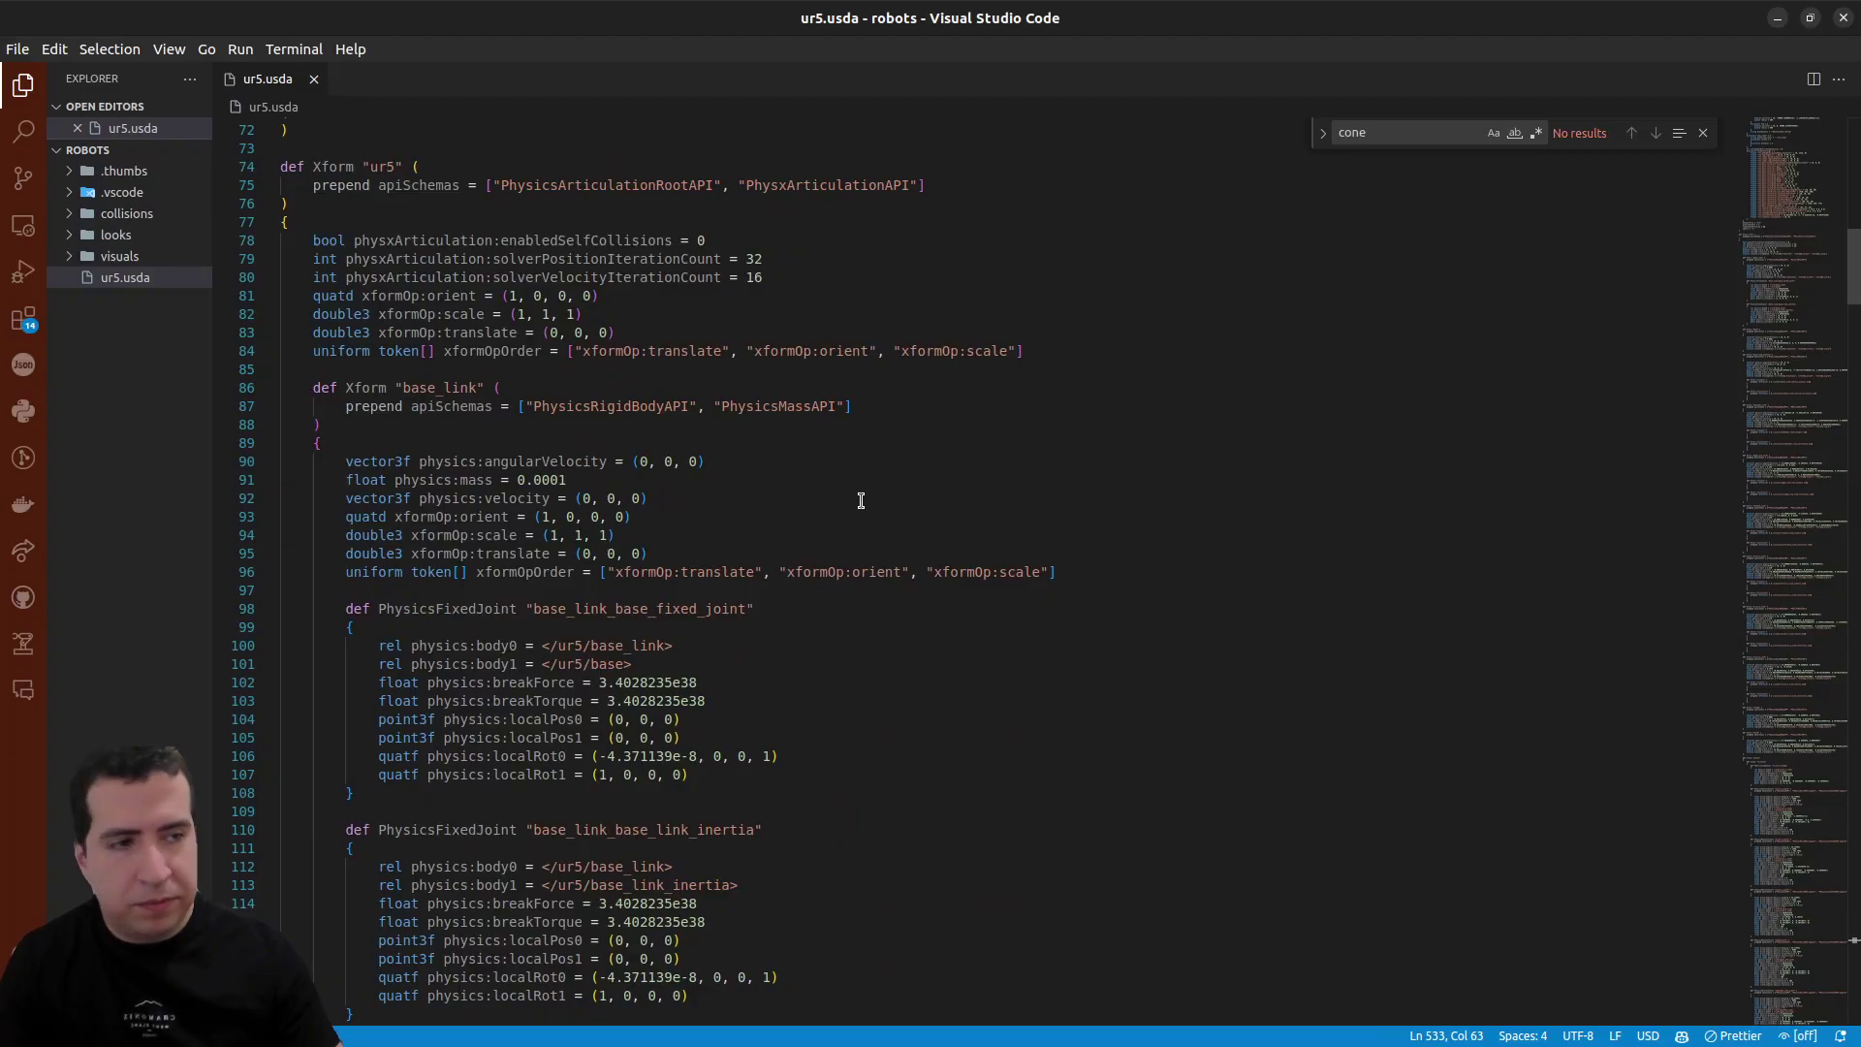
scroll(821, 535, down, 5)
scroll(821, 535, down, 6)
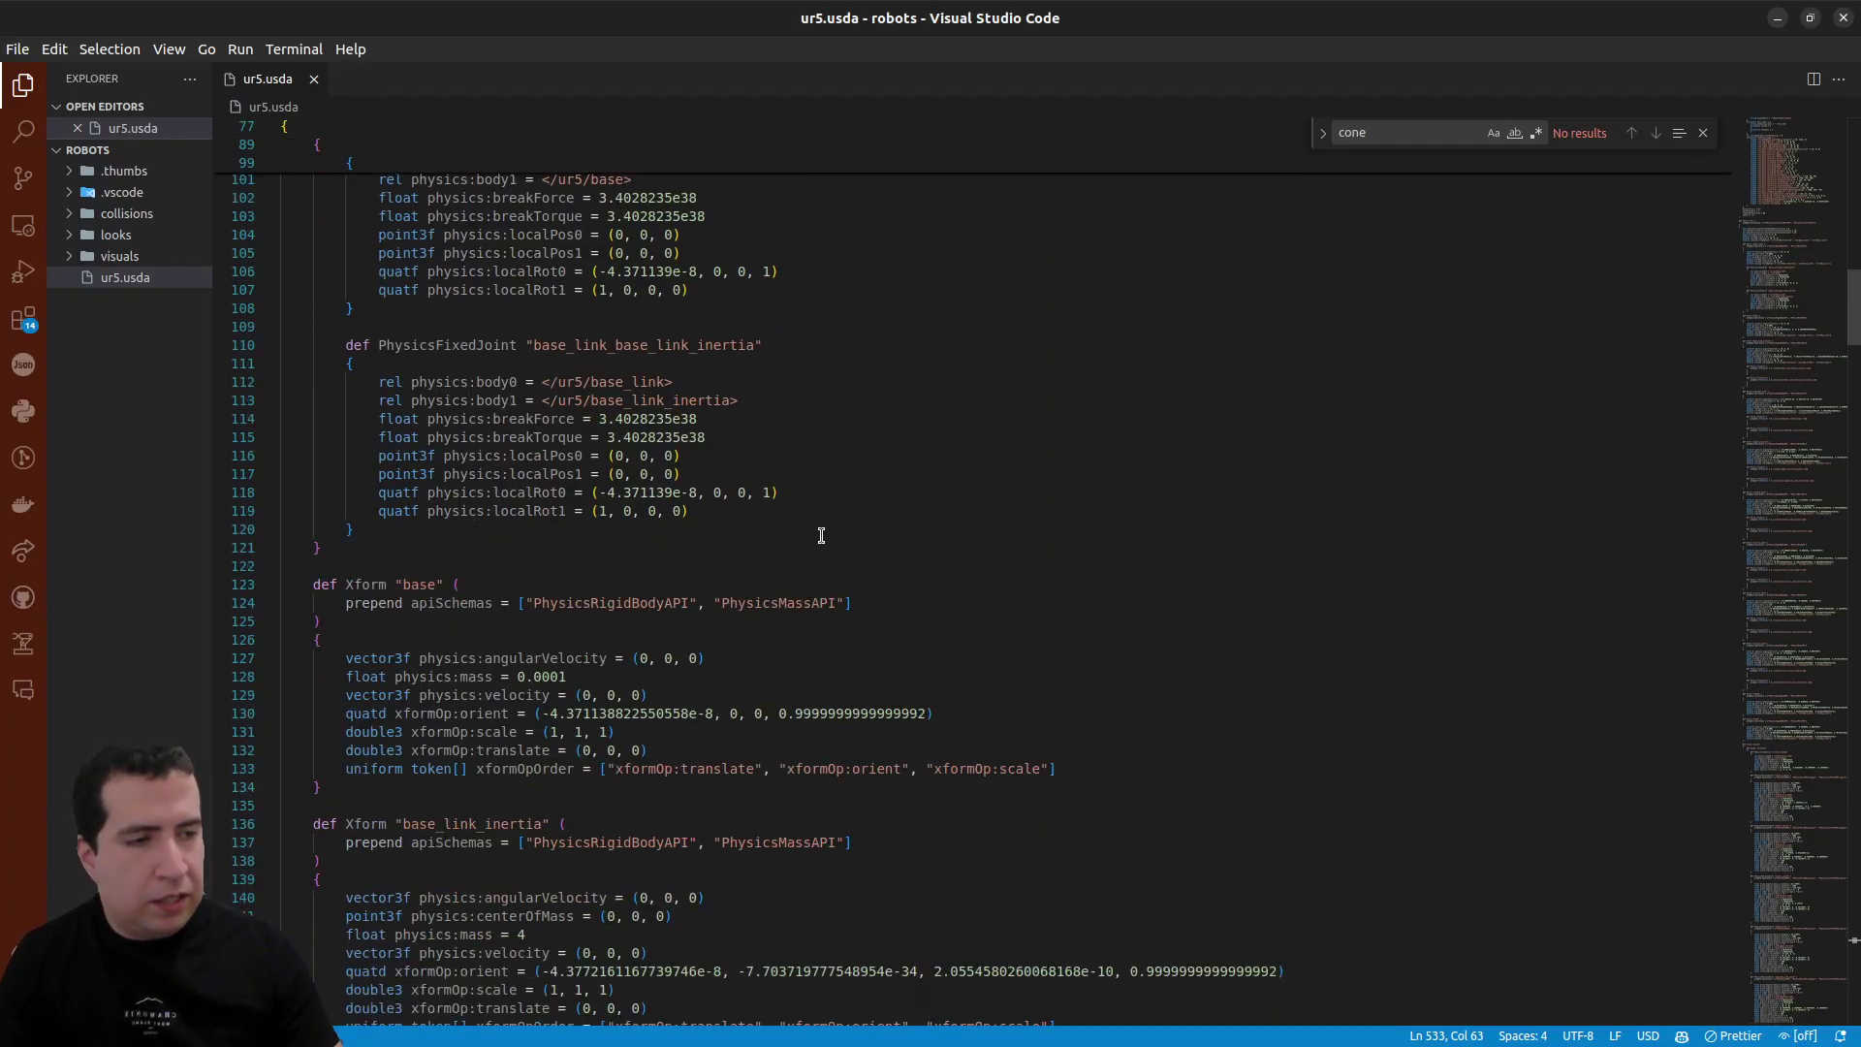
scroll(821, 535, down, 3)
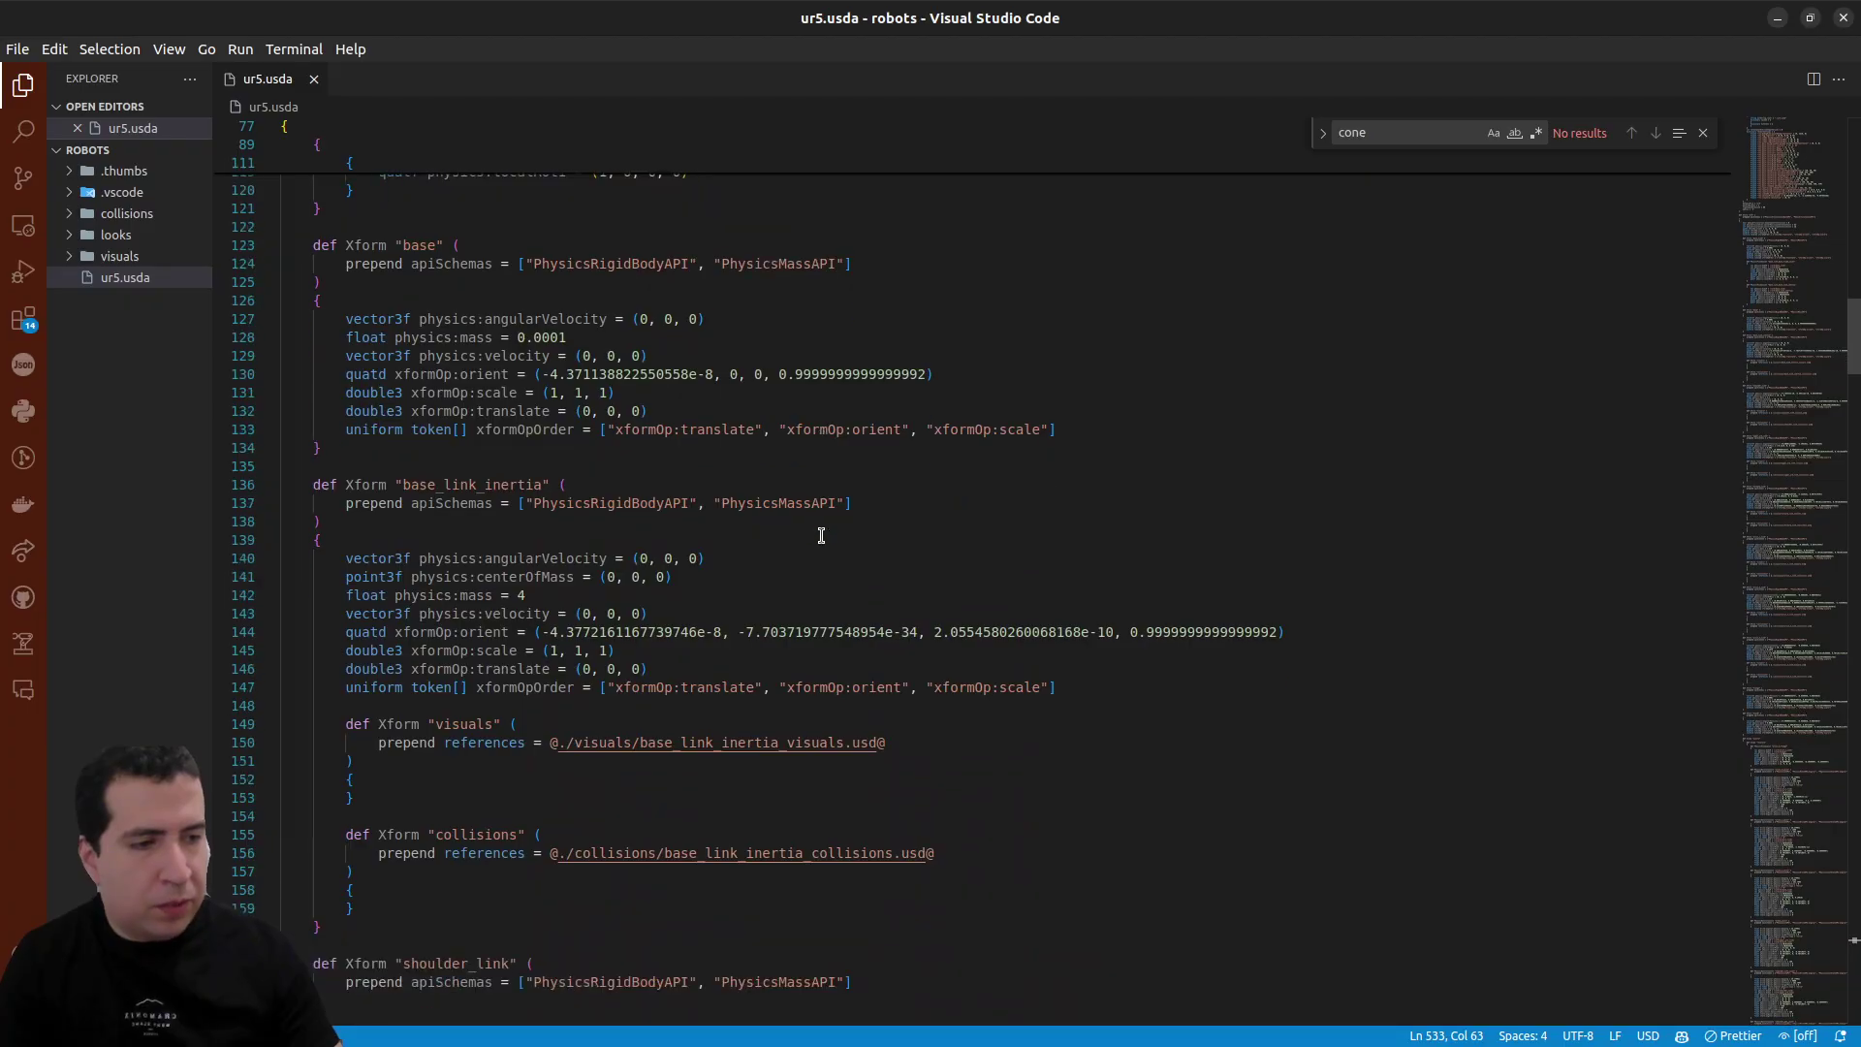
click(742, 595)
scroll(727, 595, down, 5)
scroll(707, 595, down, 15)
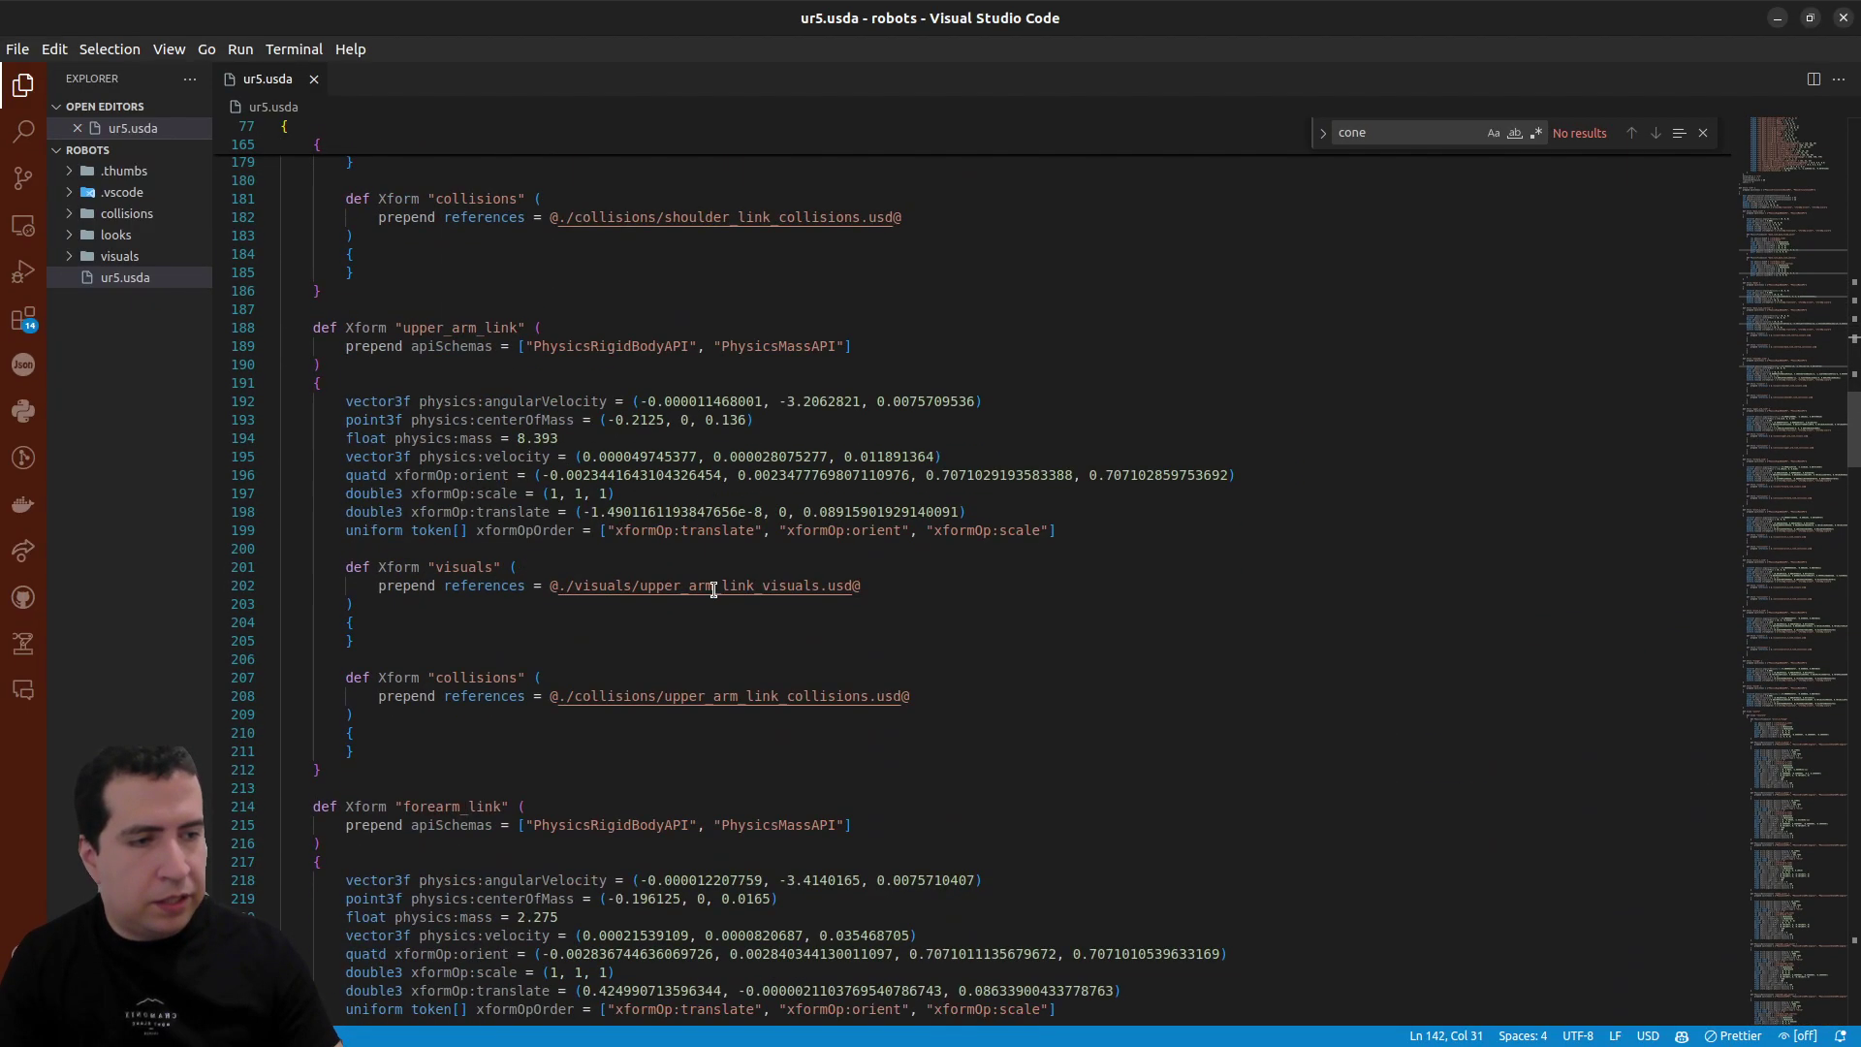
- Switch to Isaac Sim and open base_link_inertia_visuals.usd from the visuals folder
key(alt+Tab)
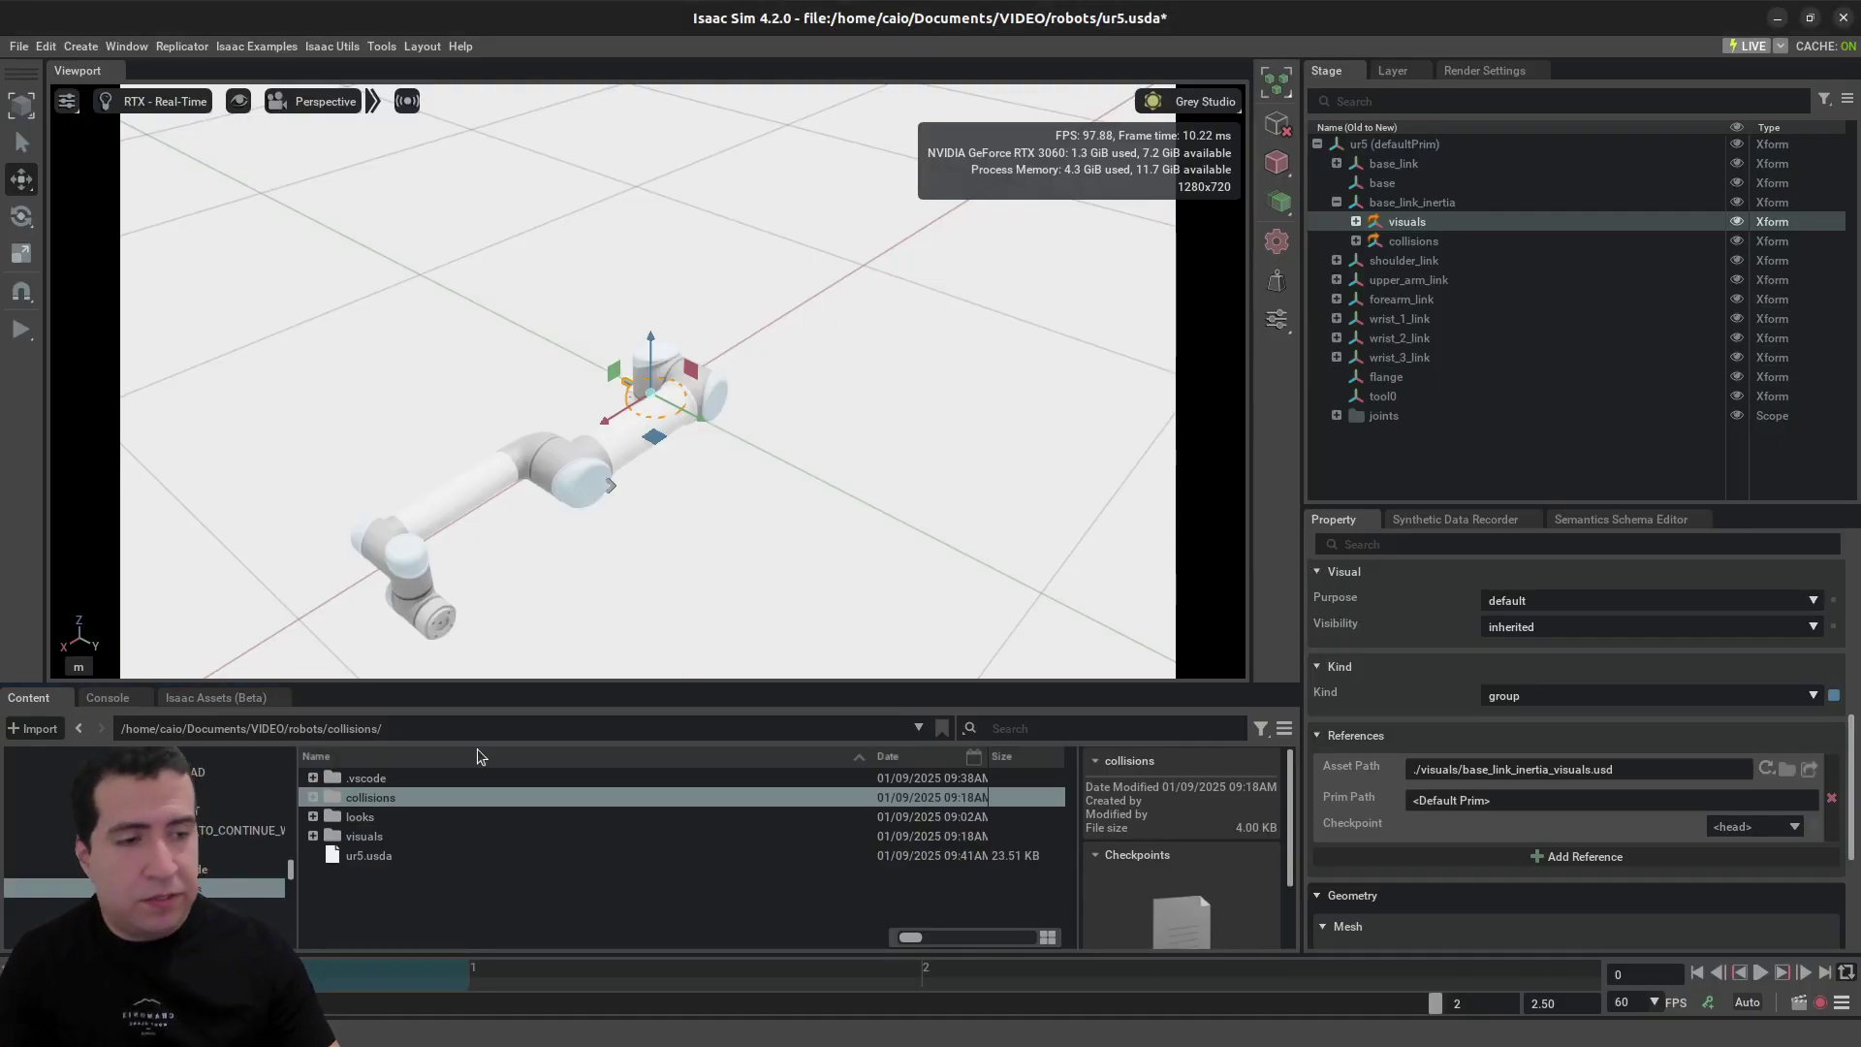
click(313, 836)
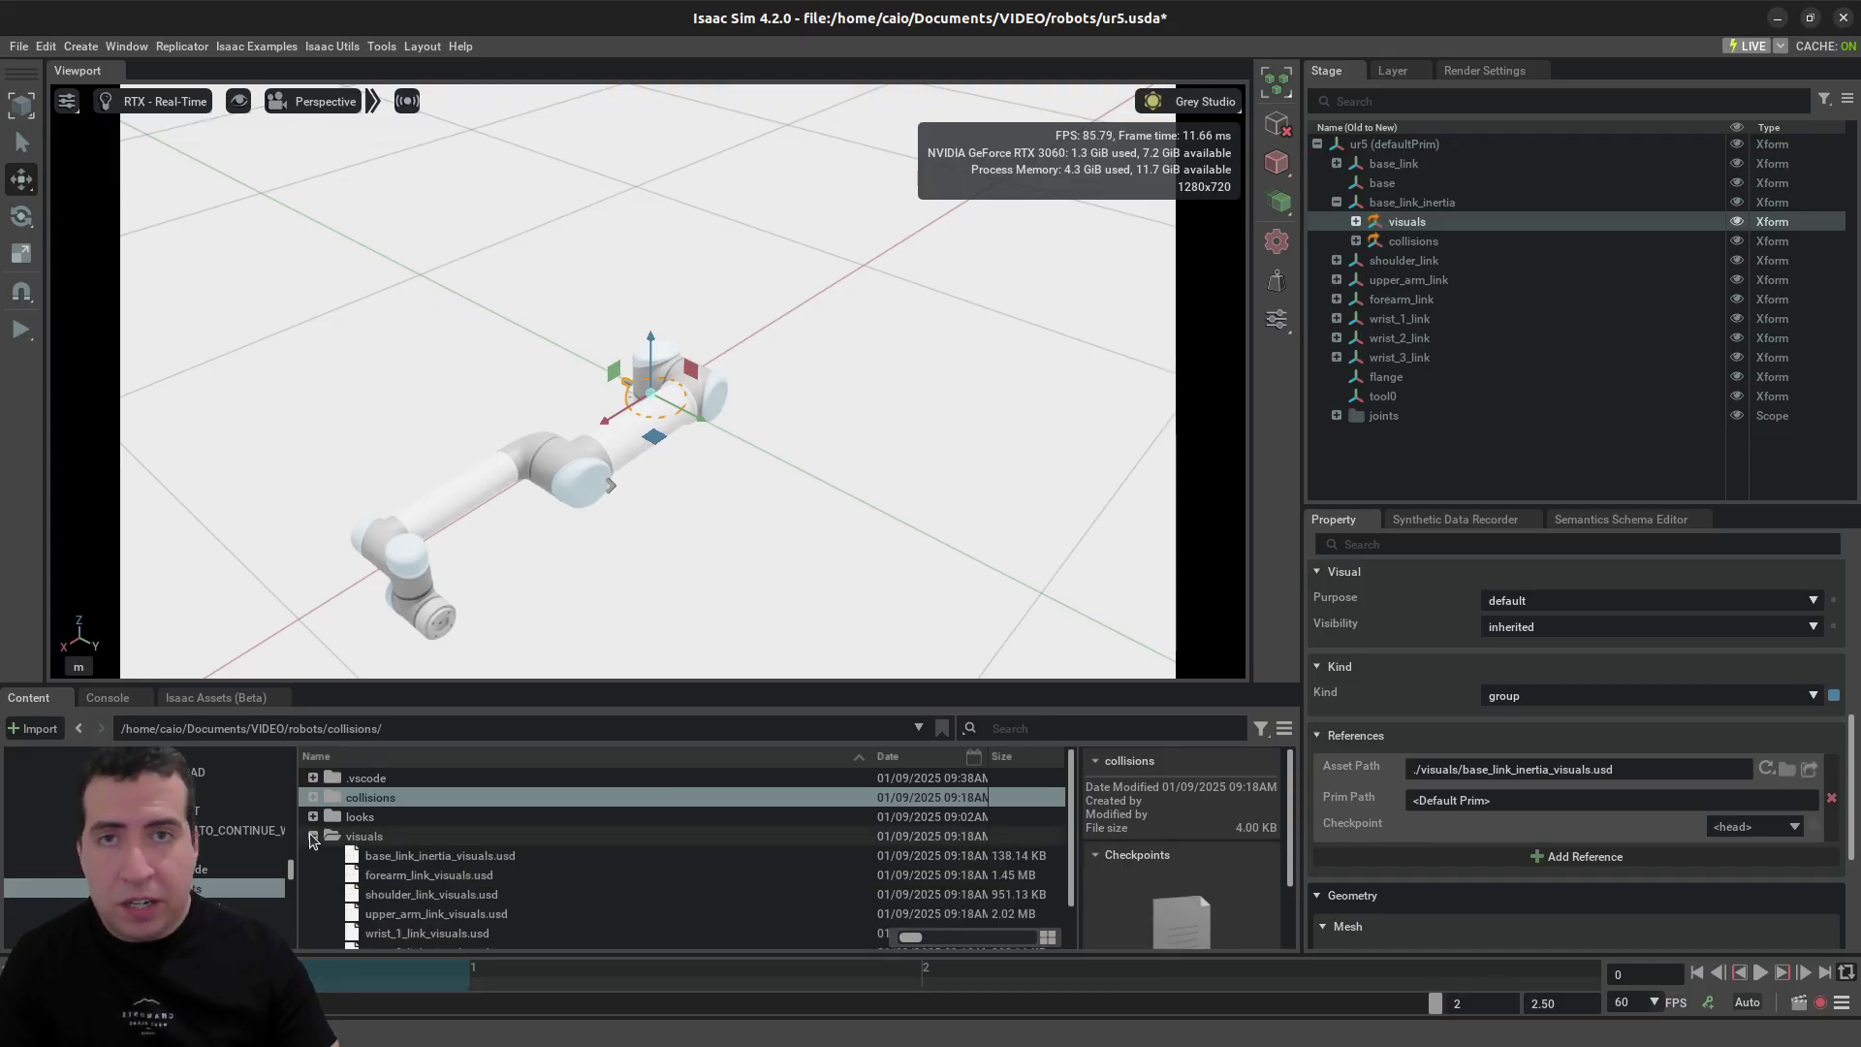
click(353, 836)
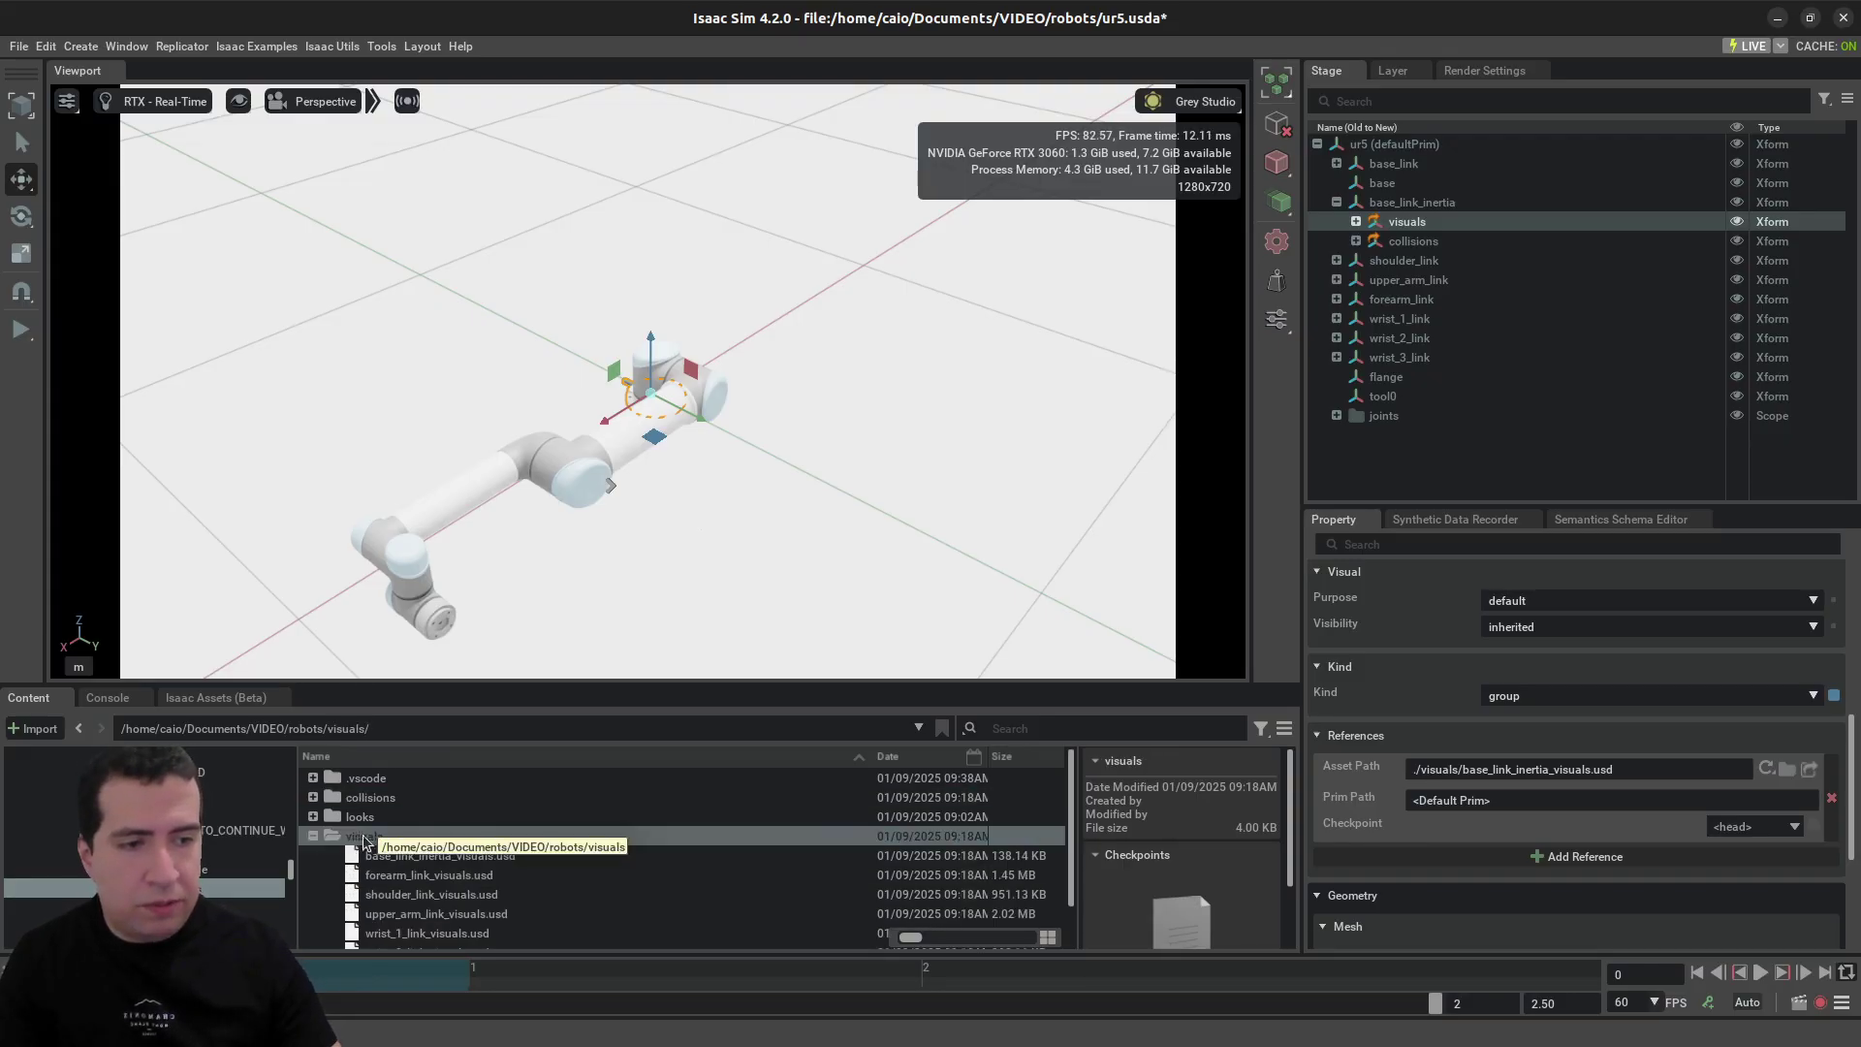
scroll(558, 854, down, 2)
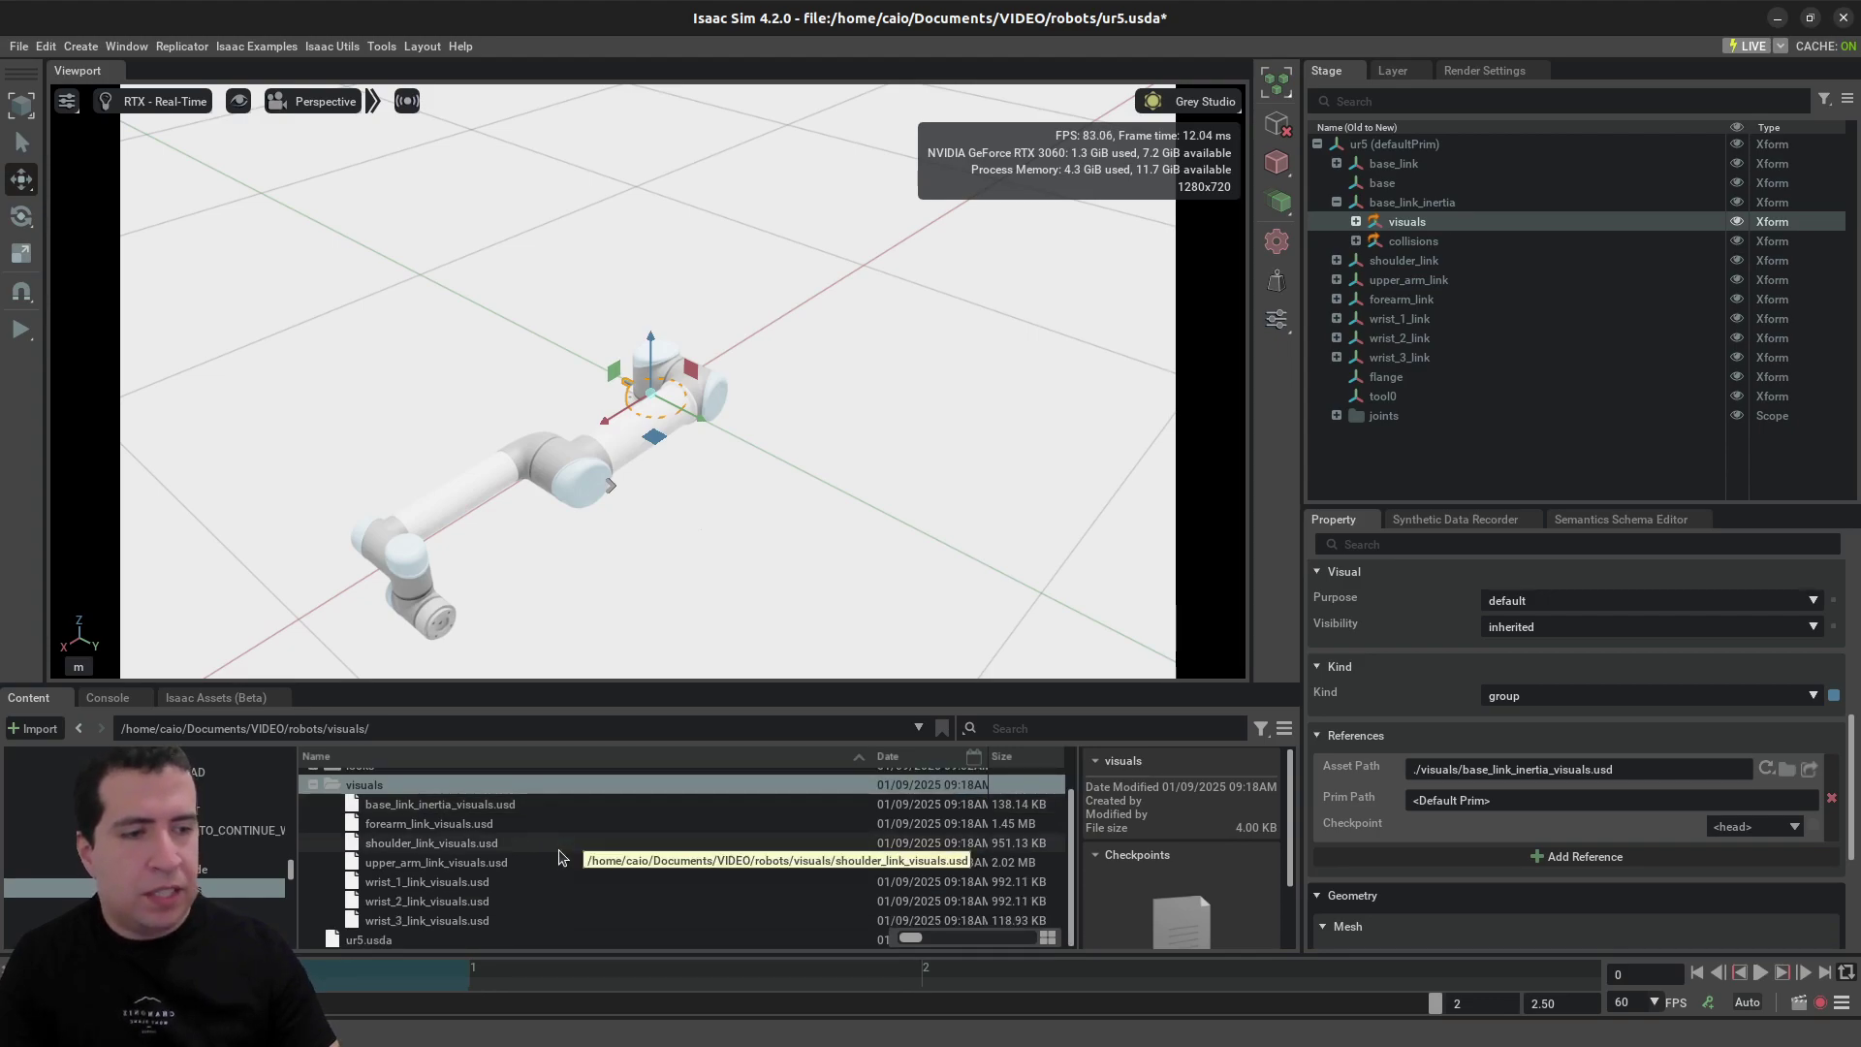
double_click(521, 803)
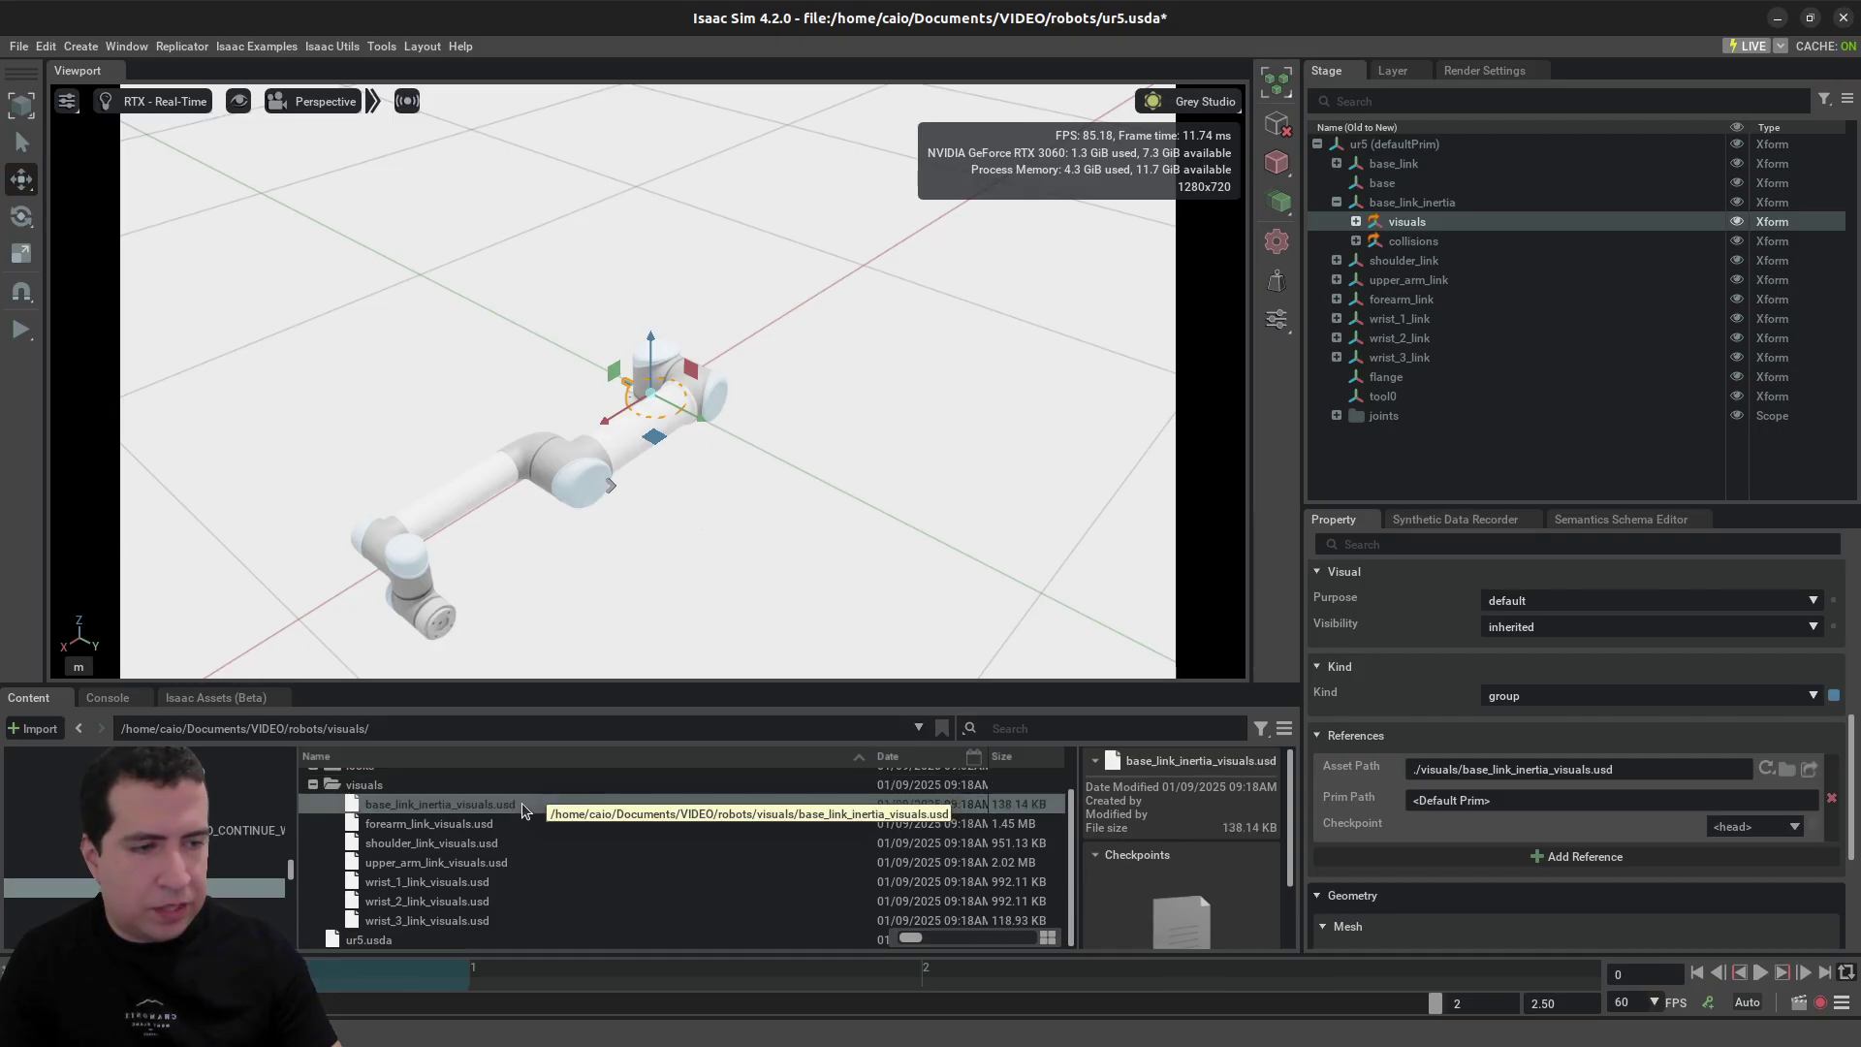
click(925, 563)
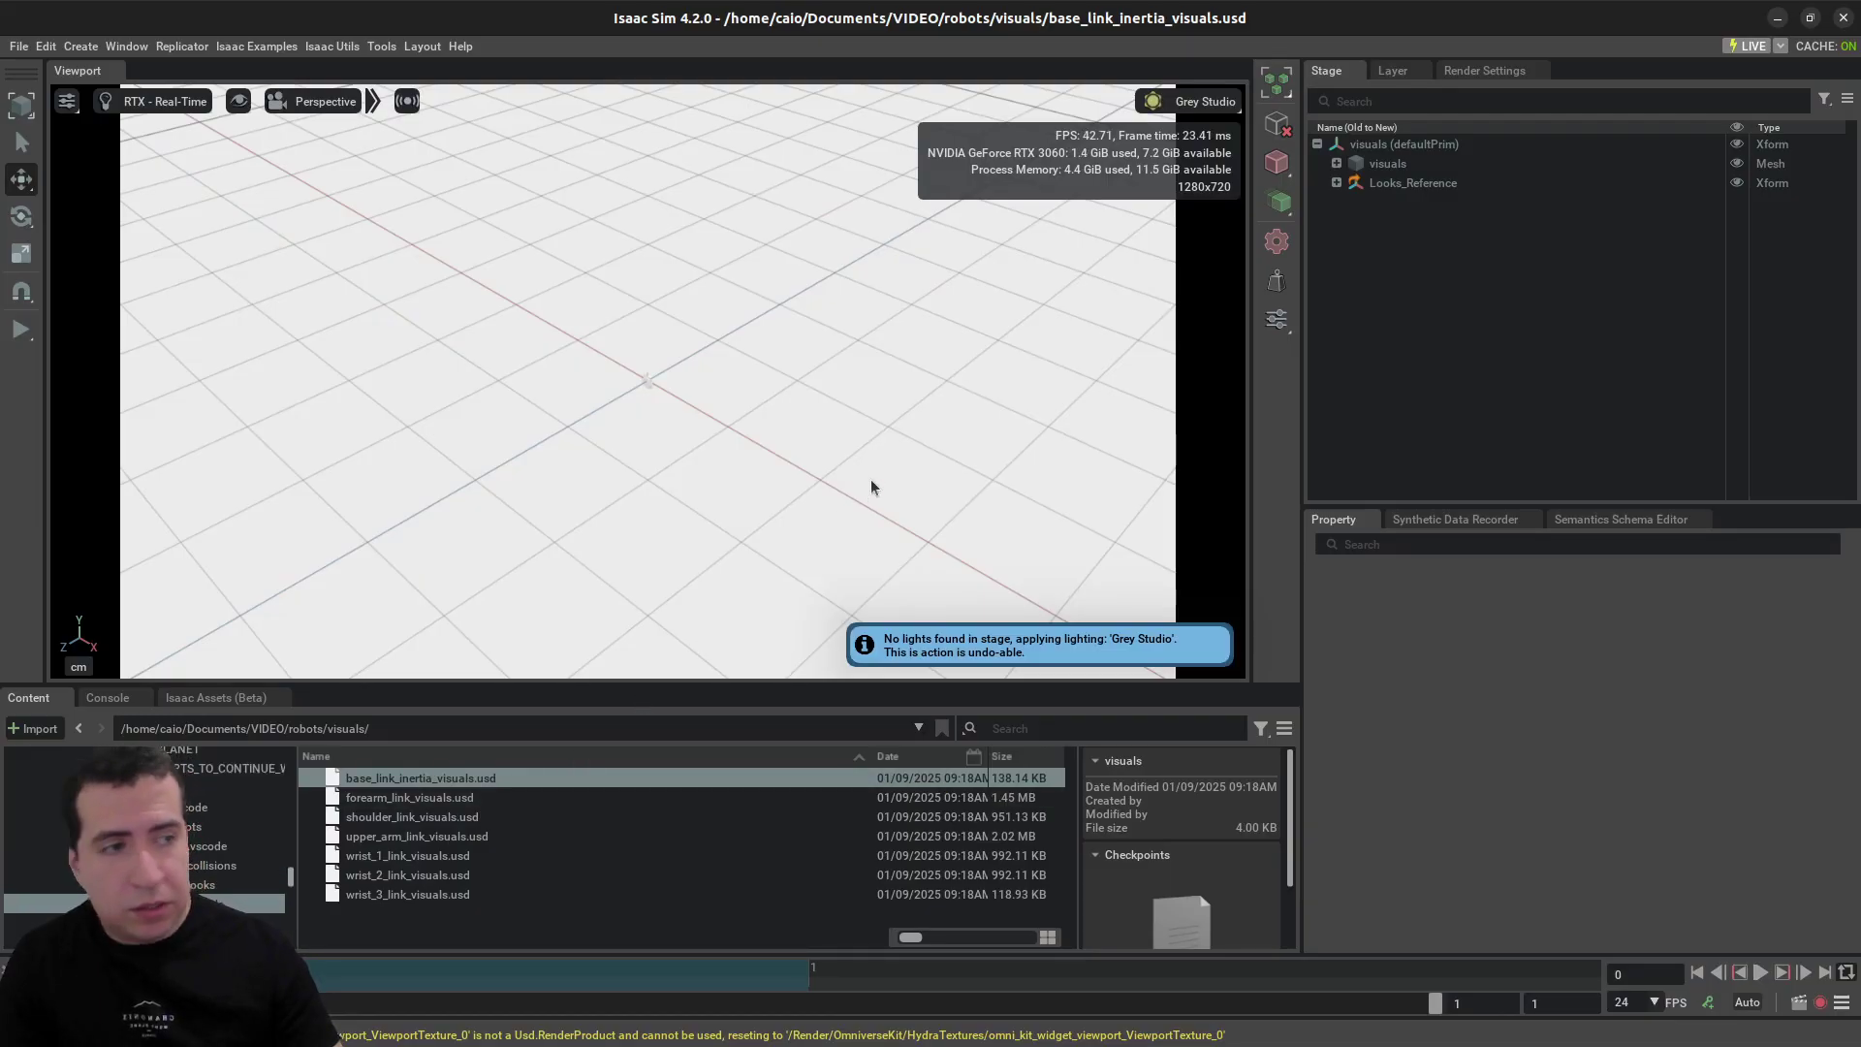
- Select the visuals mesh and examine the base part's geometry up close from different angles
scroll(700, 445, up, 5)
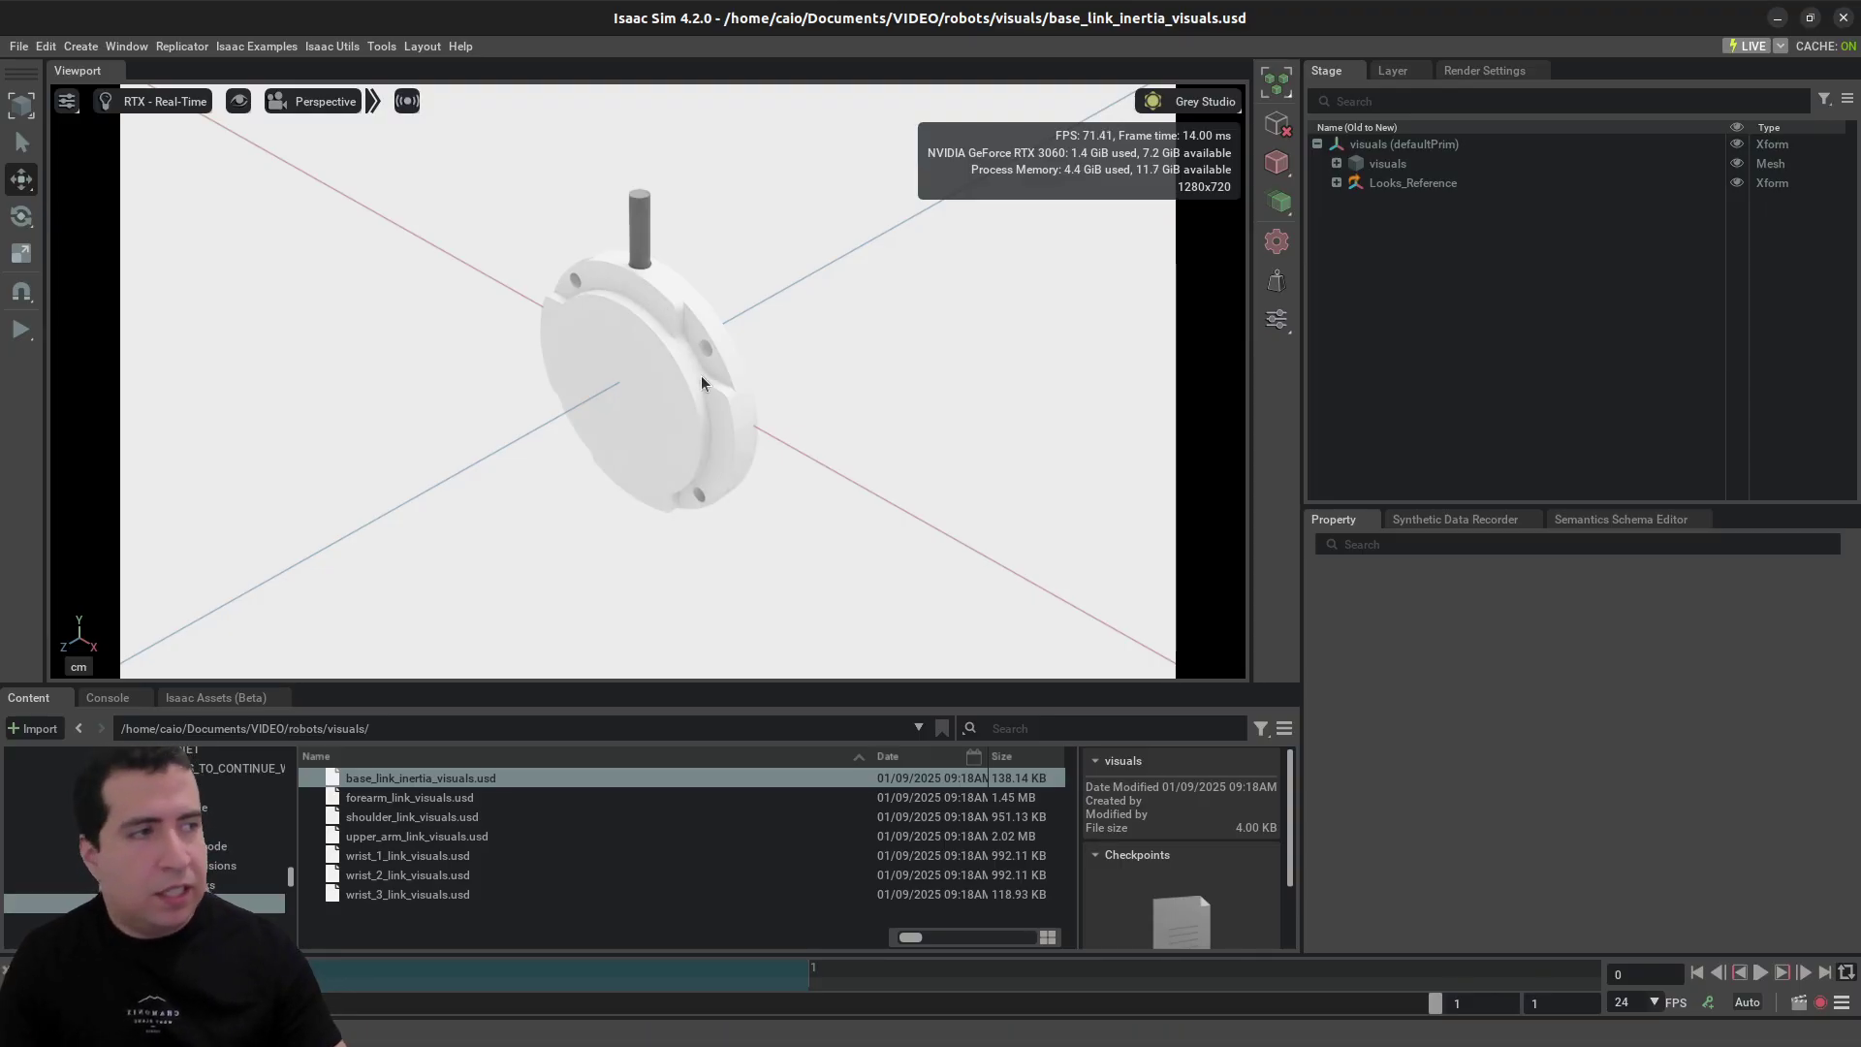
mouse_move(729, 404)
alt+mouse_down()
mouse_move(765, 375)
mouse_move(765, 404)
alt+mouse_up()
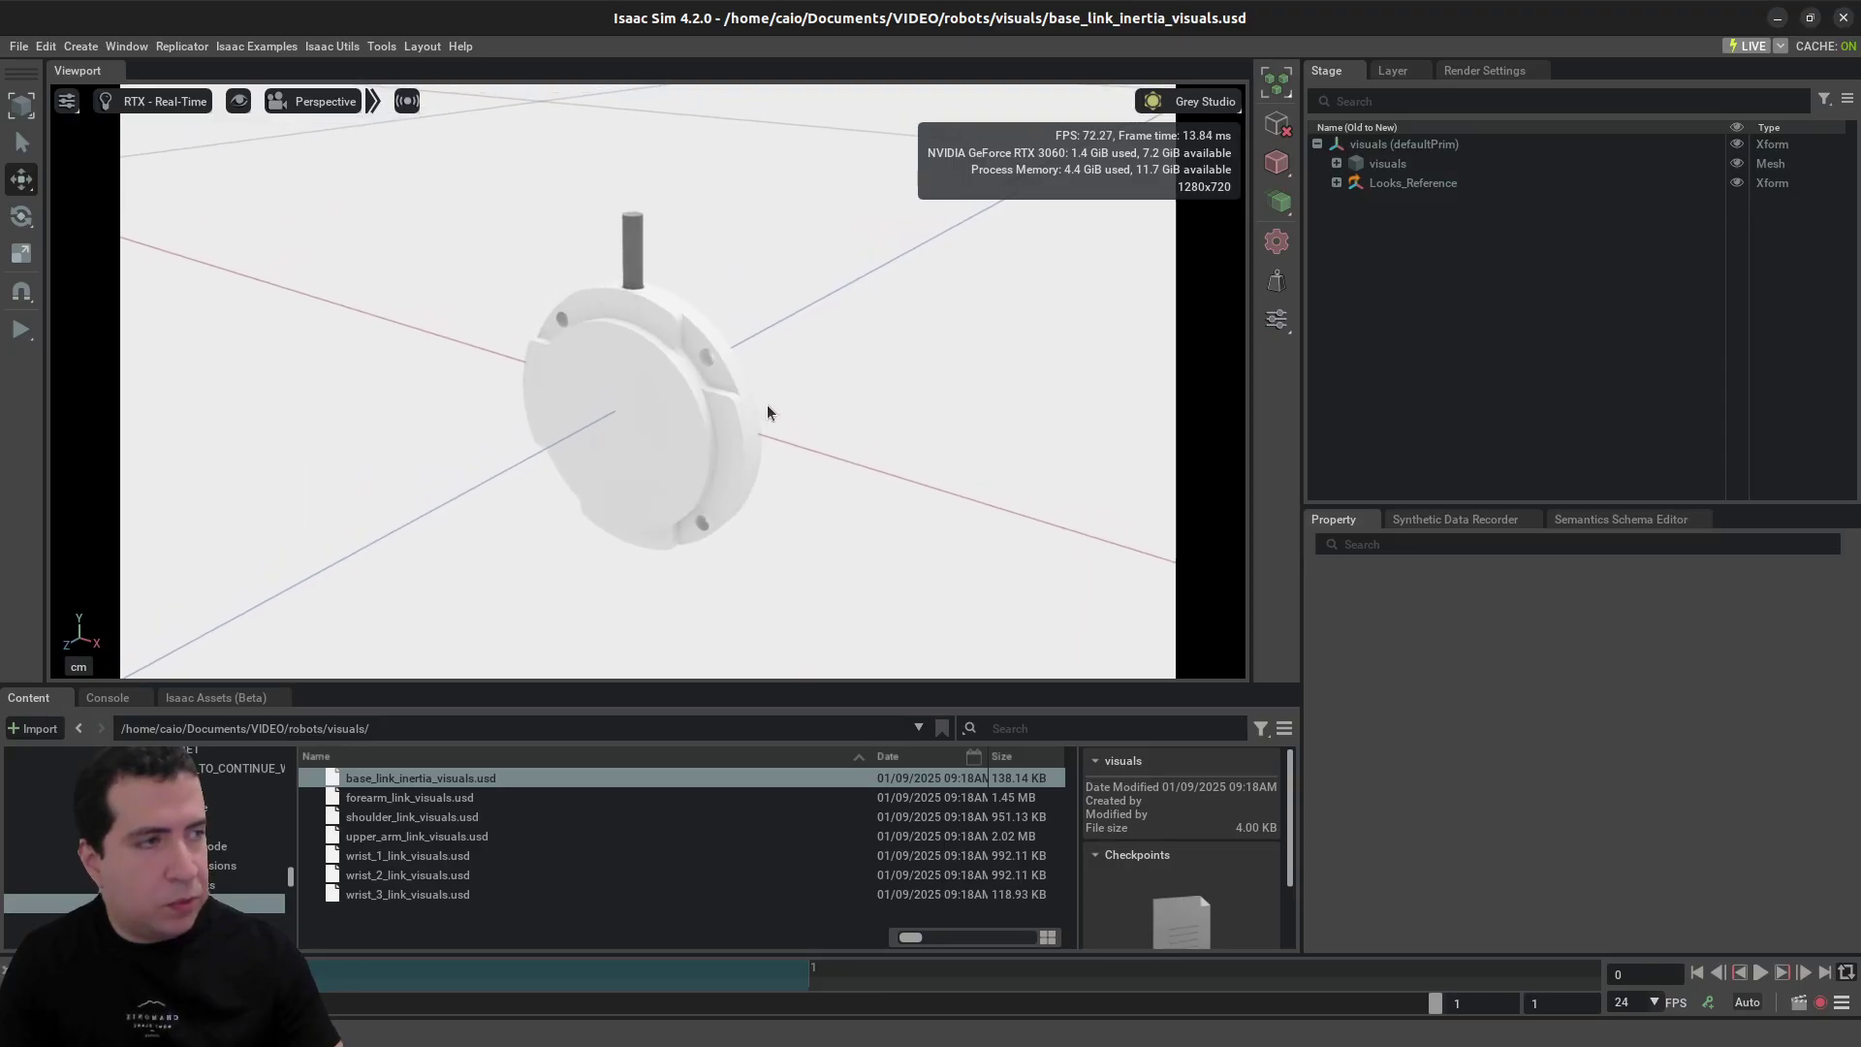
click(1386, 162)
alt+drag(948, 333, 966, 337)
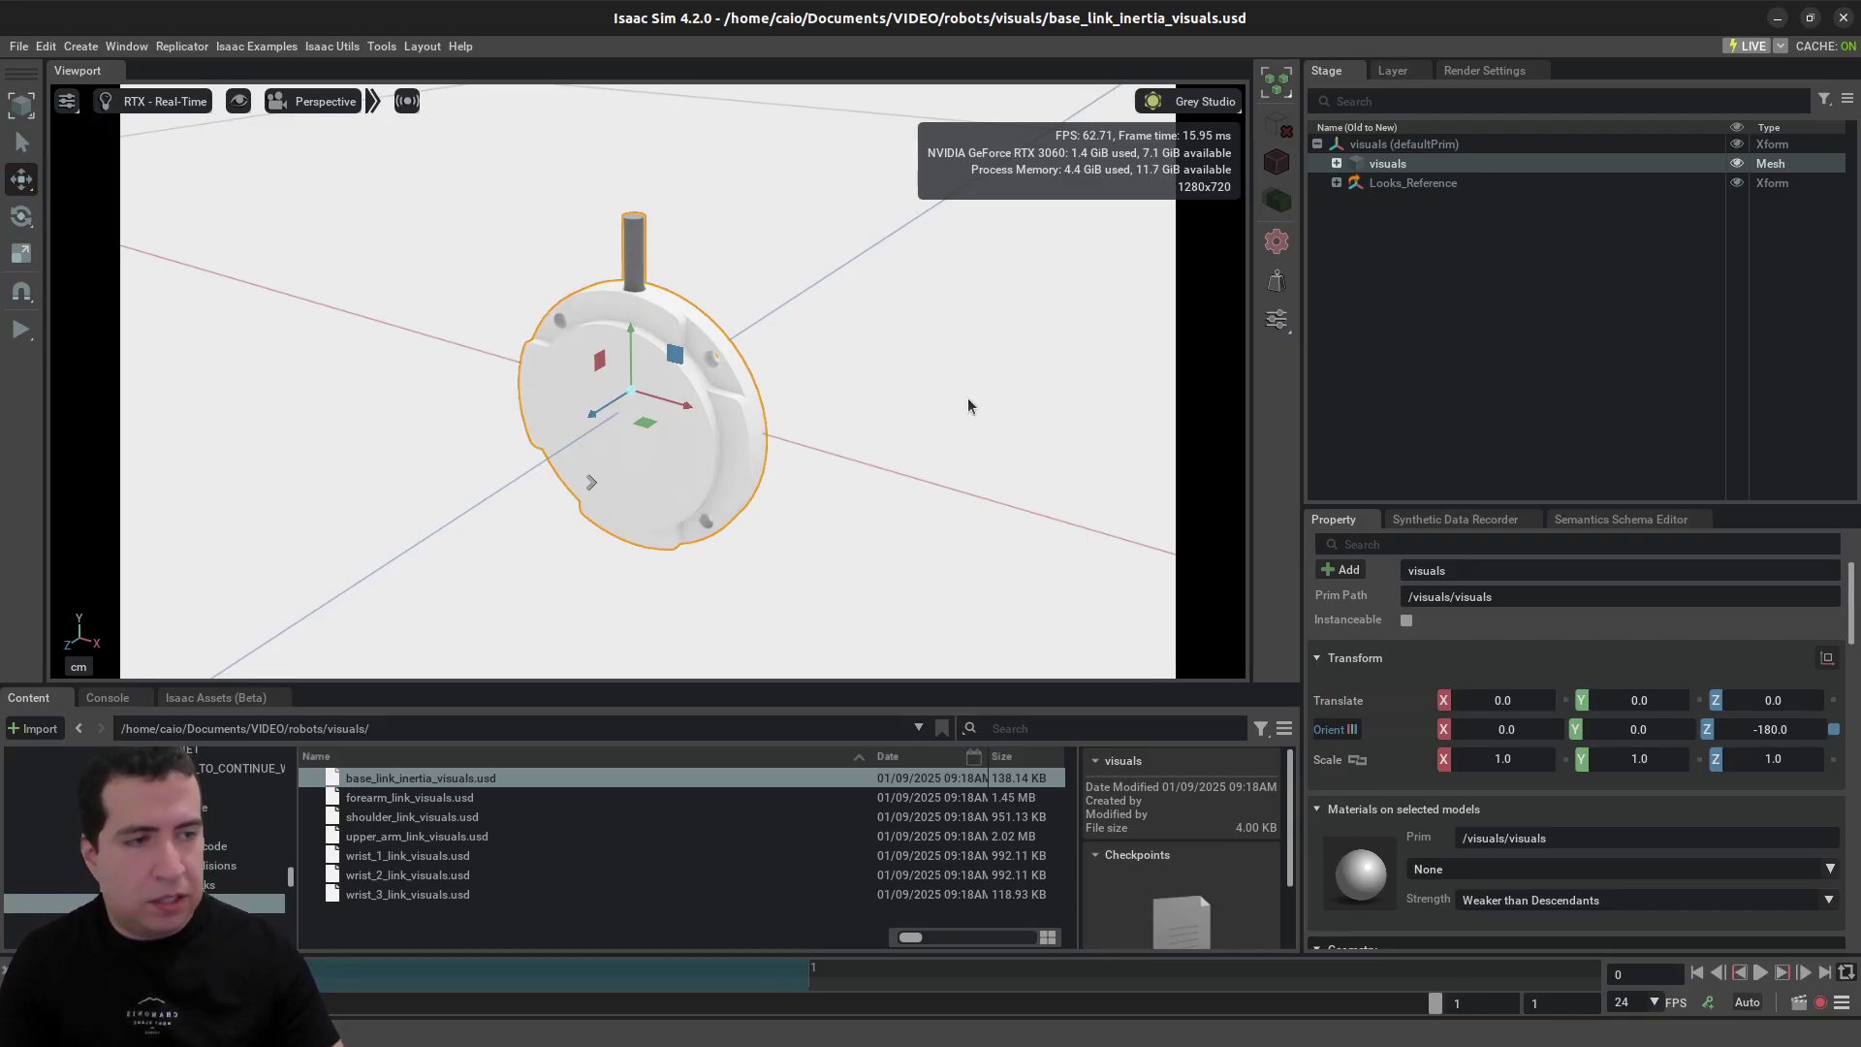
- Check the visuals folder's files once more, return to the robots folder and reopen ur5.usda
click(302, 727)
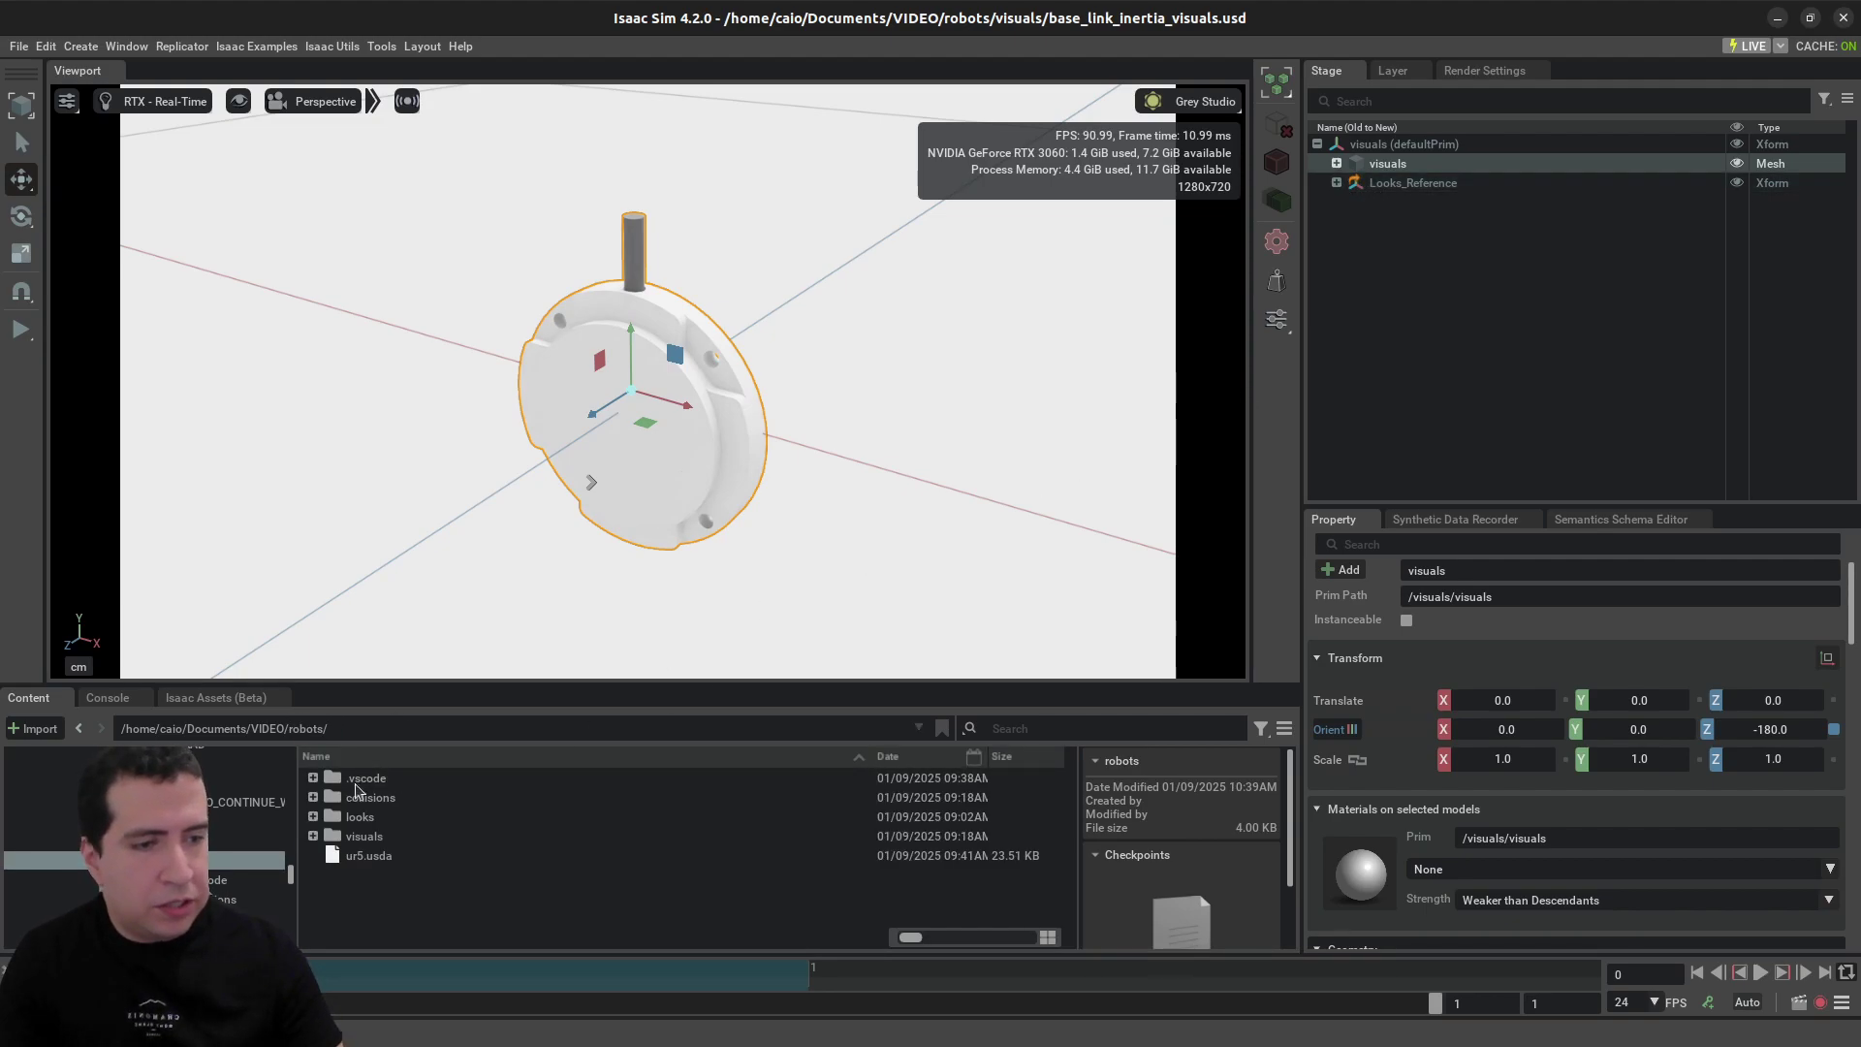
double_click(358, 836)
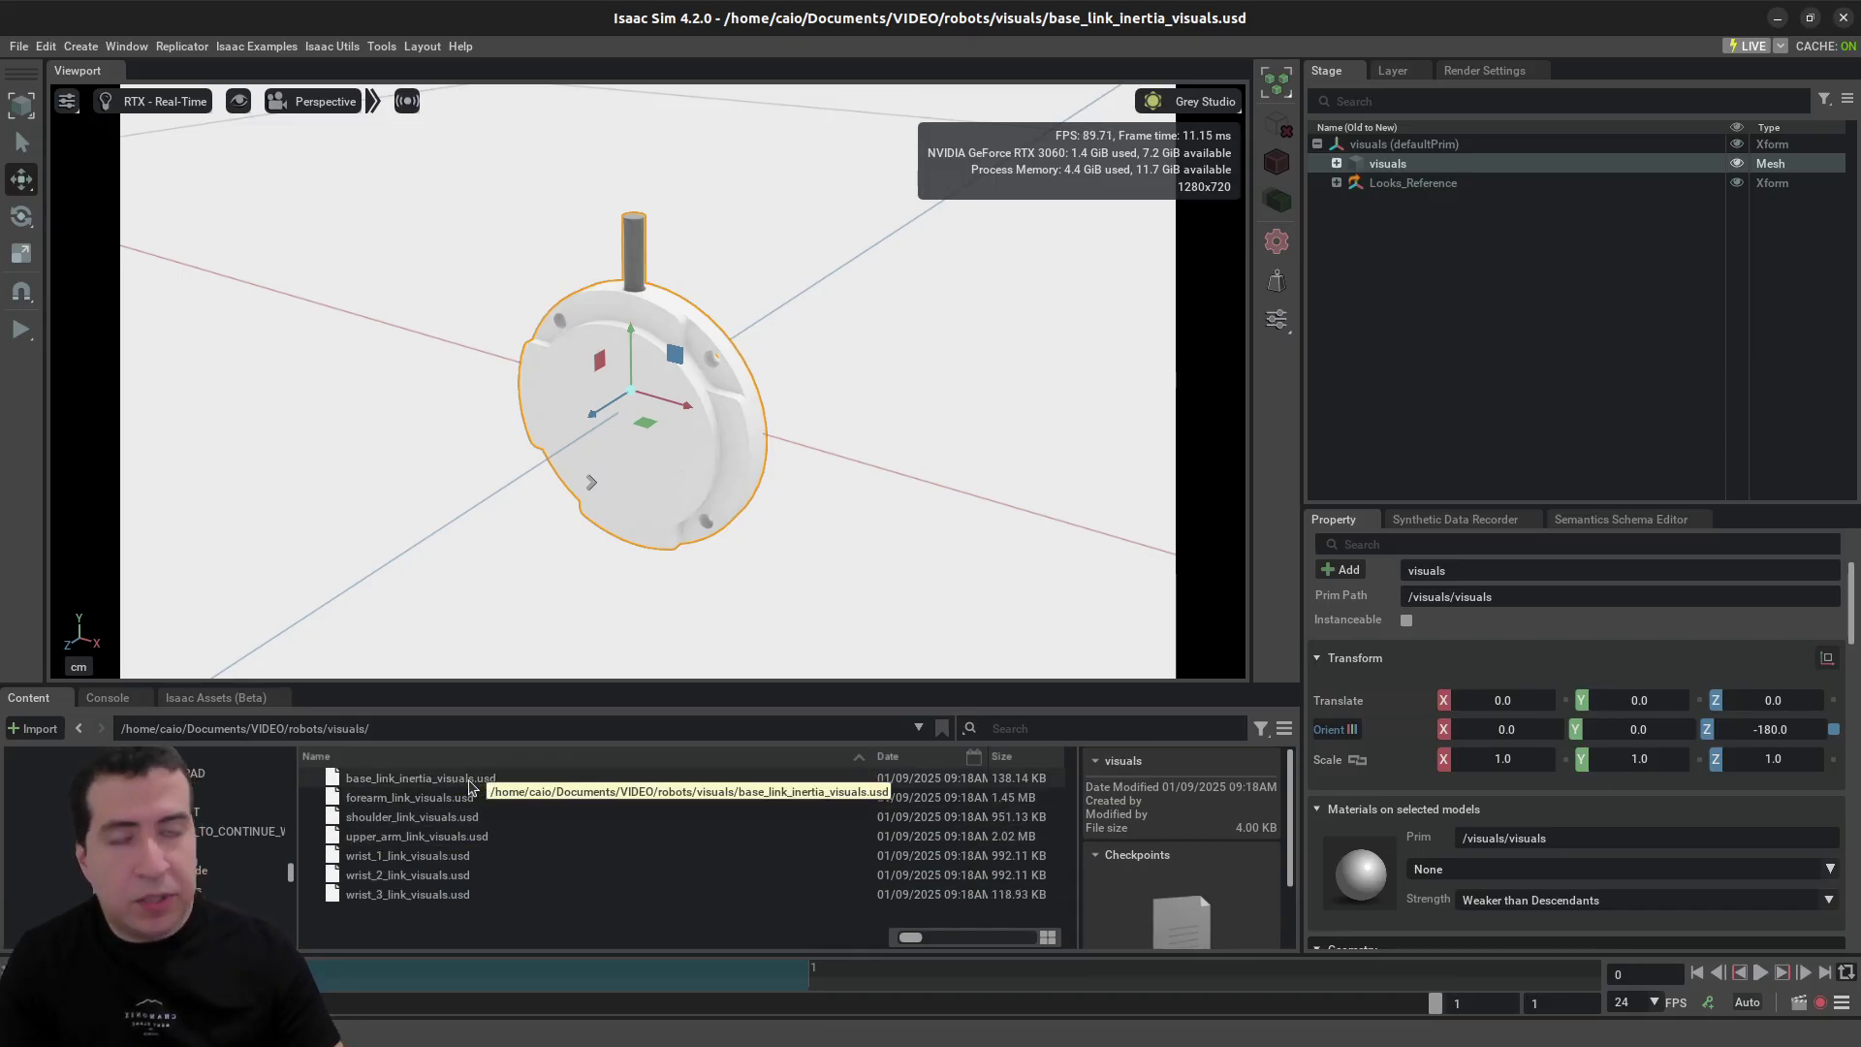
click(302, 728)
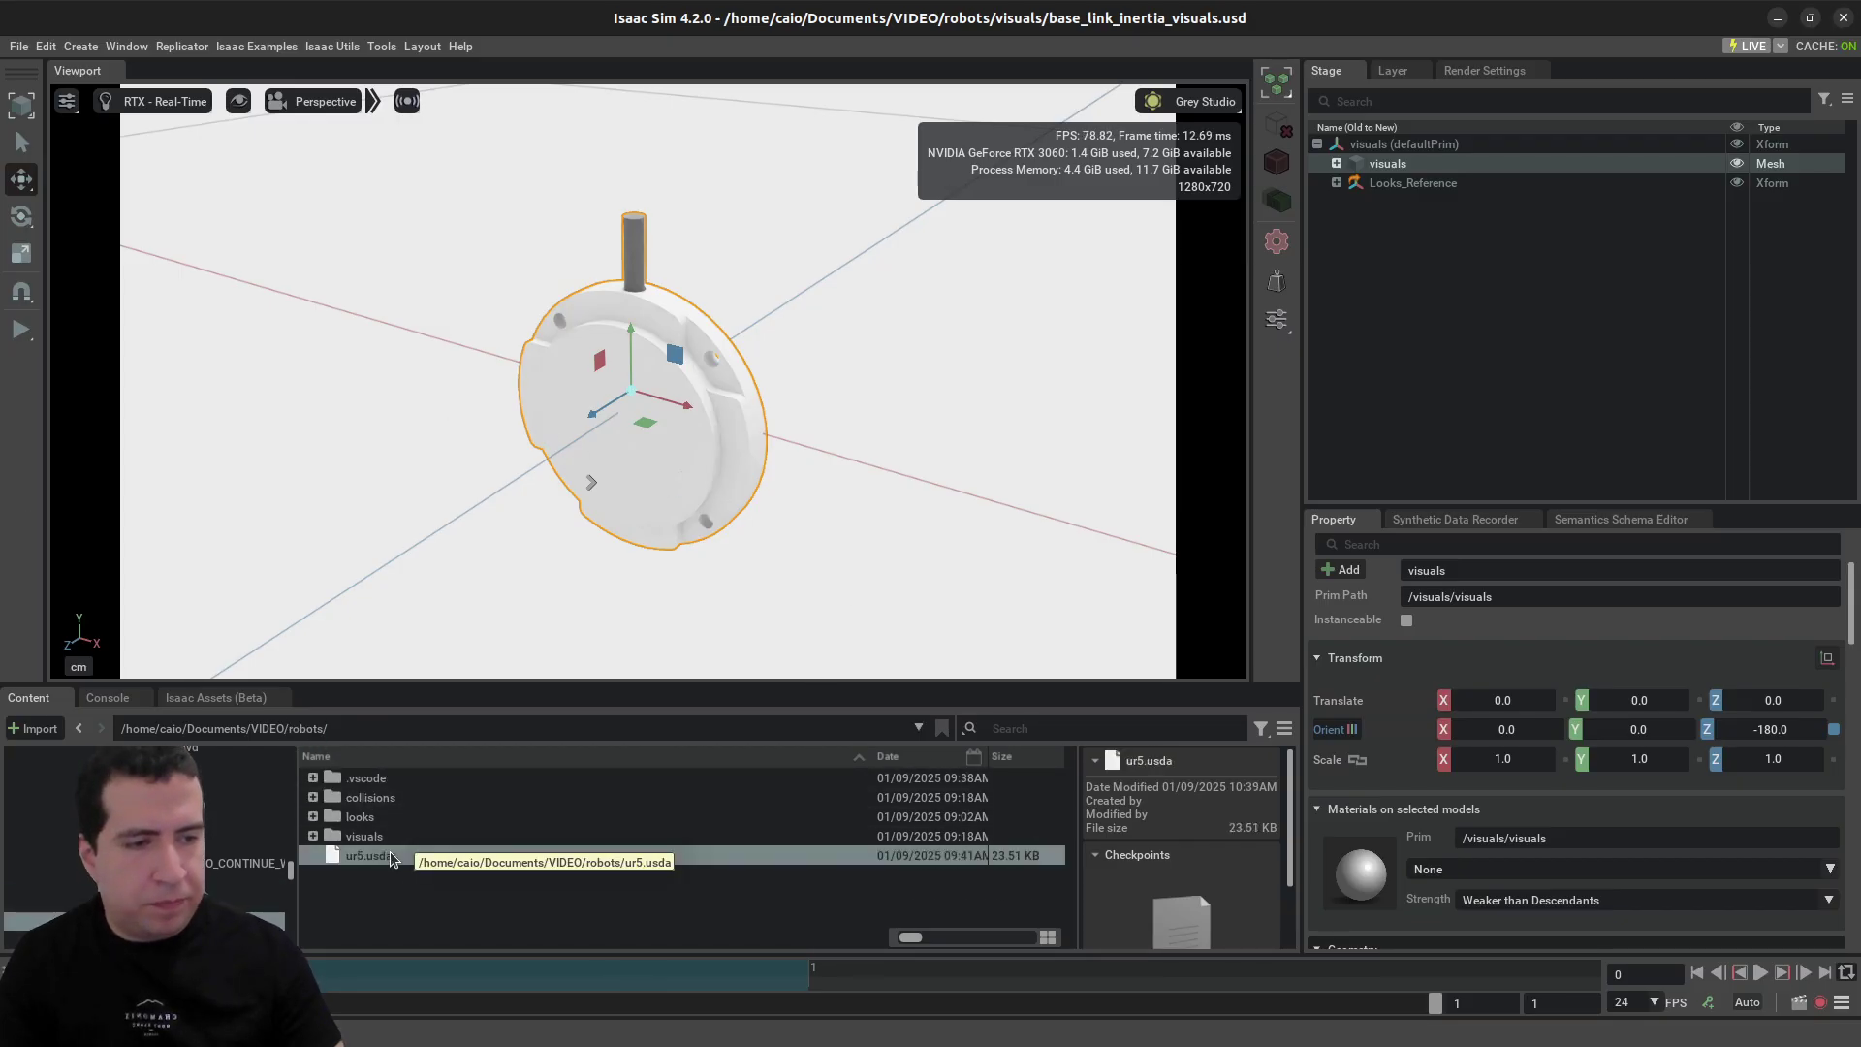
double_click(390, 855)
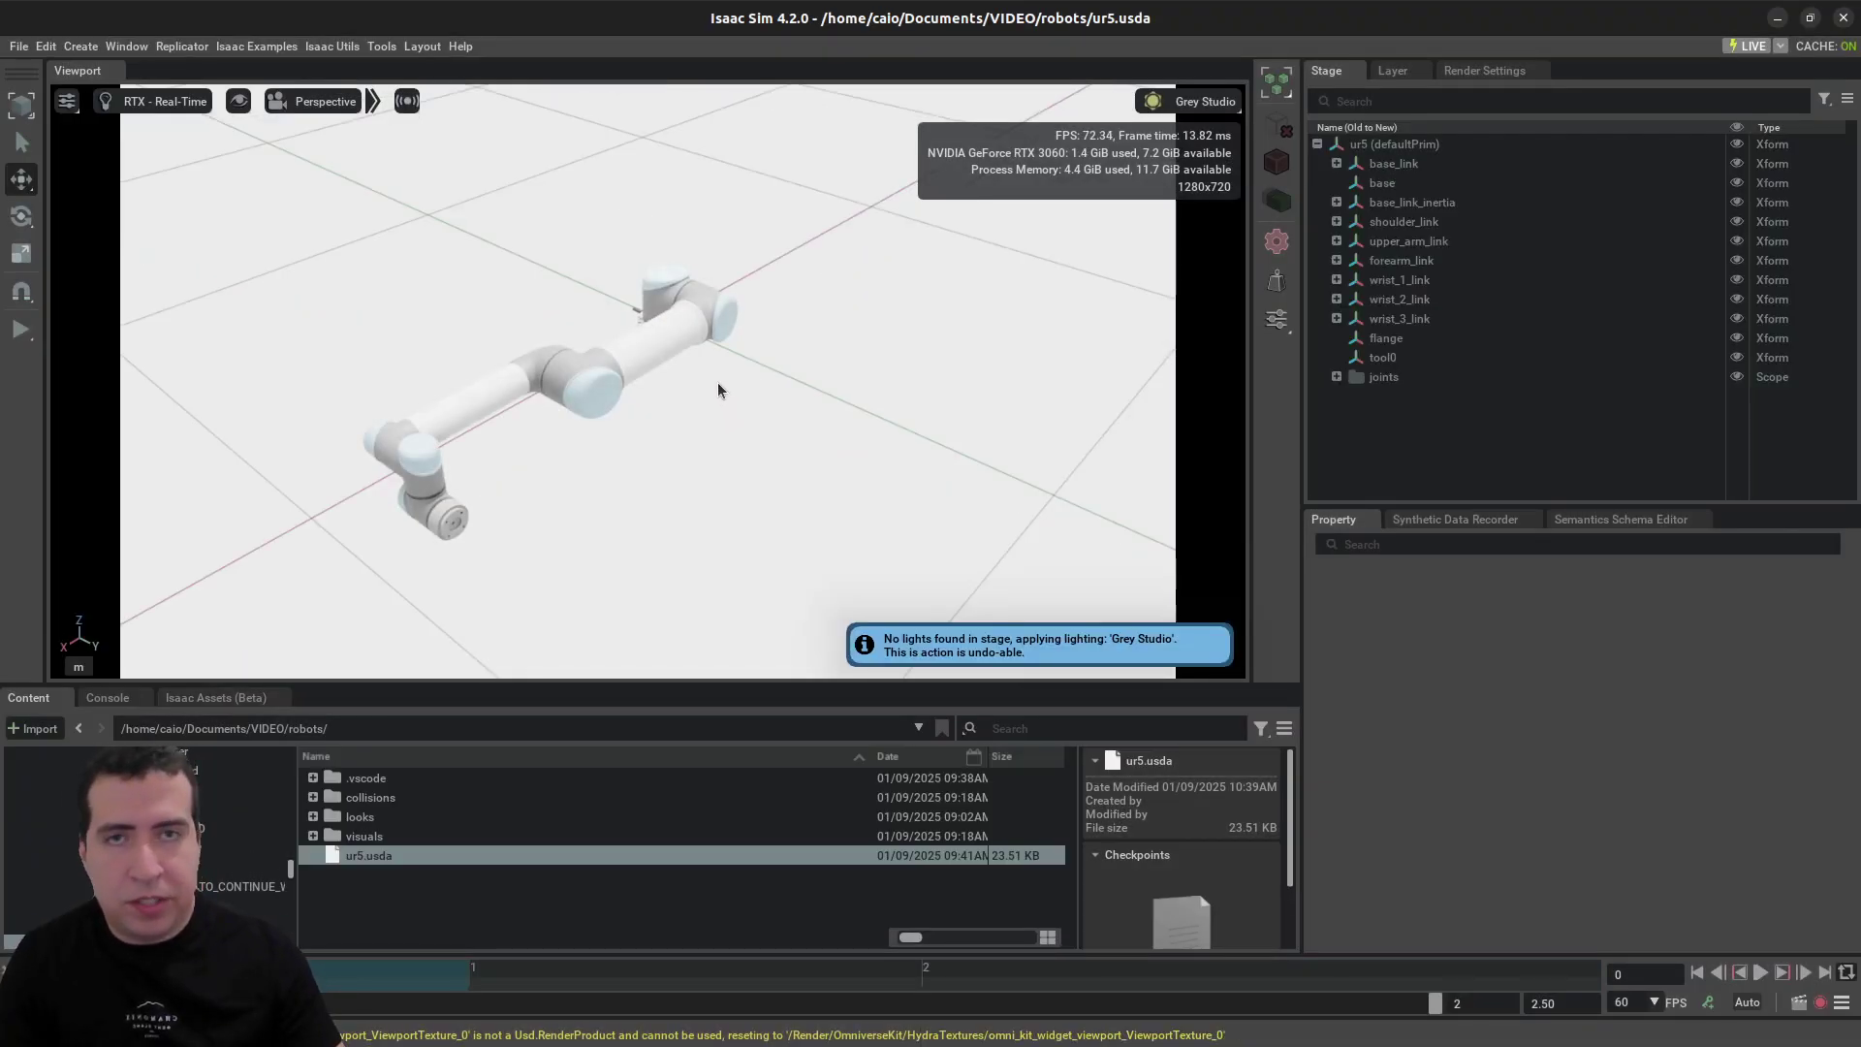
alt+drag(737, 370, 705, 402)
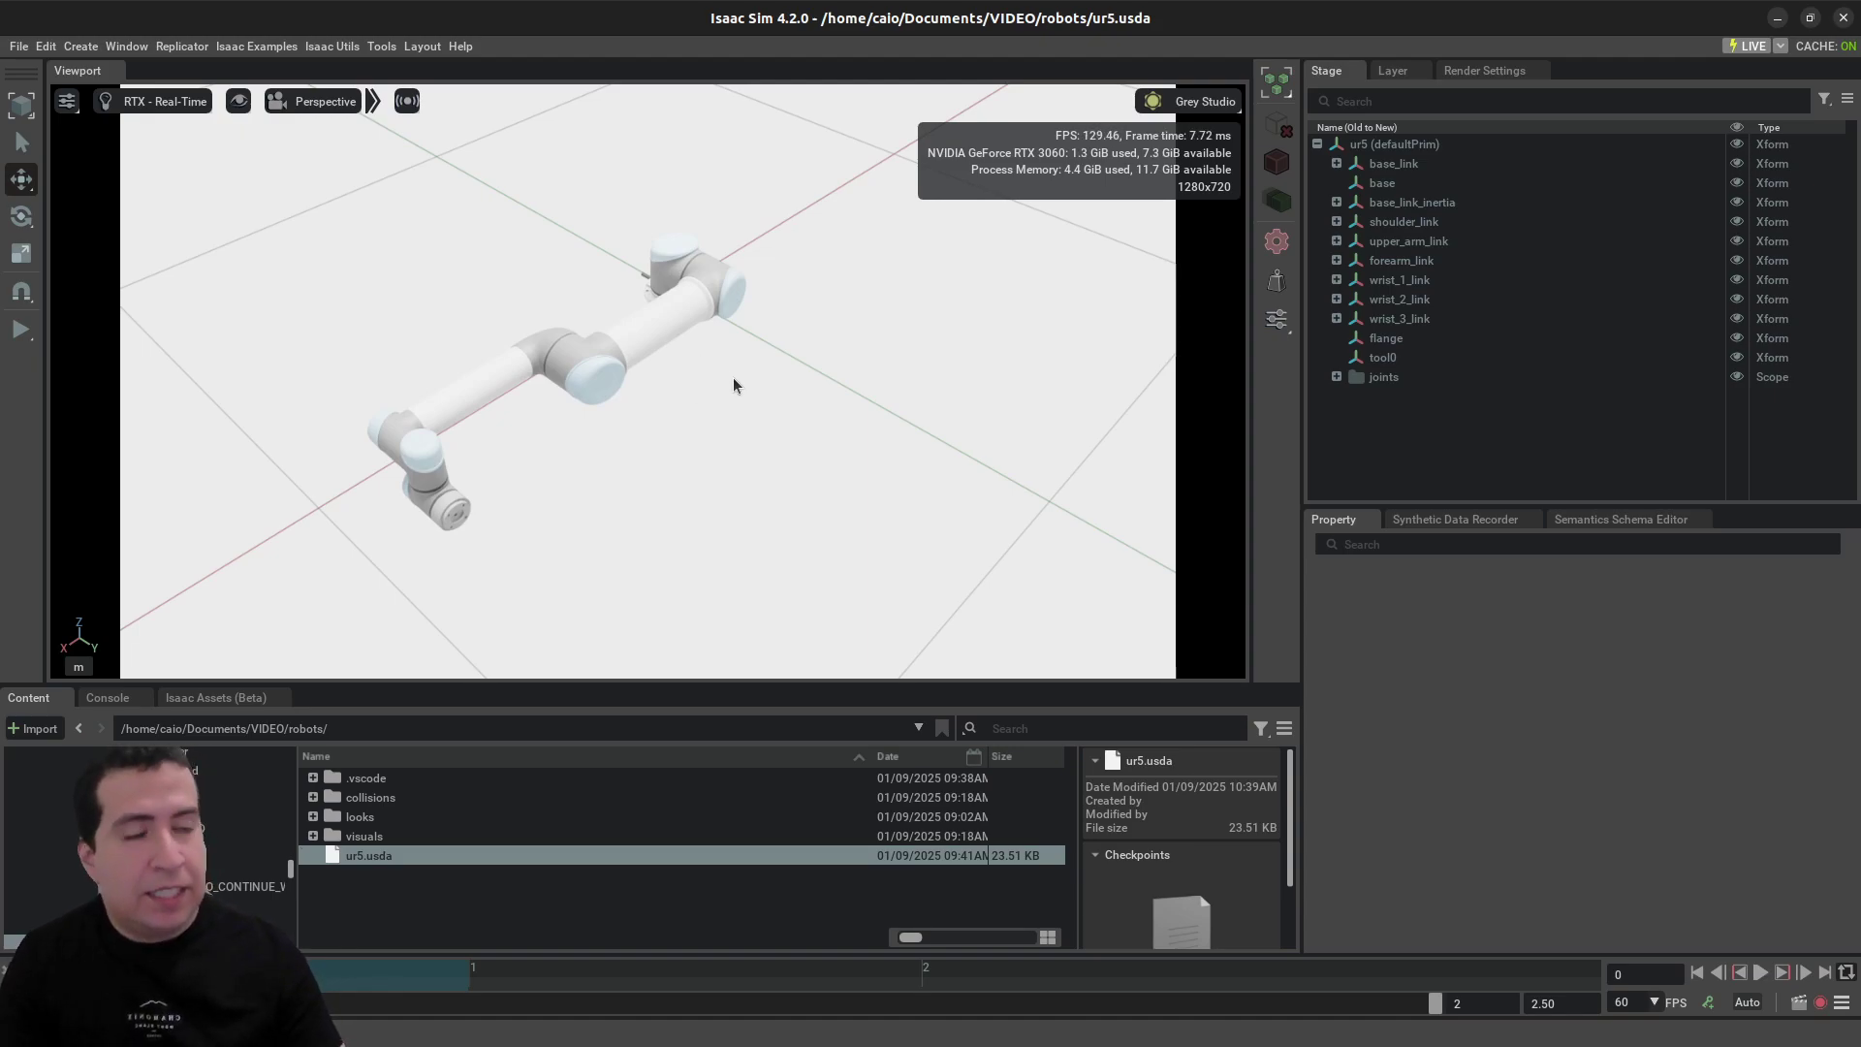
alt+drag(715, 360, 772, 370)
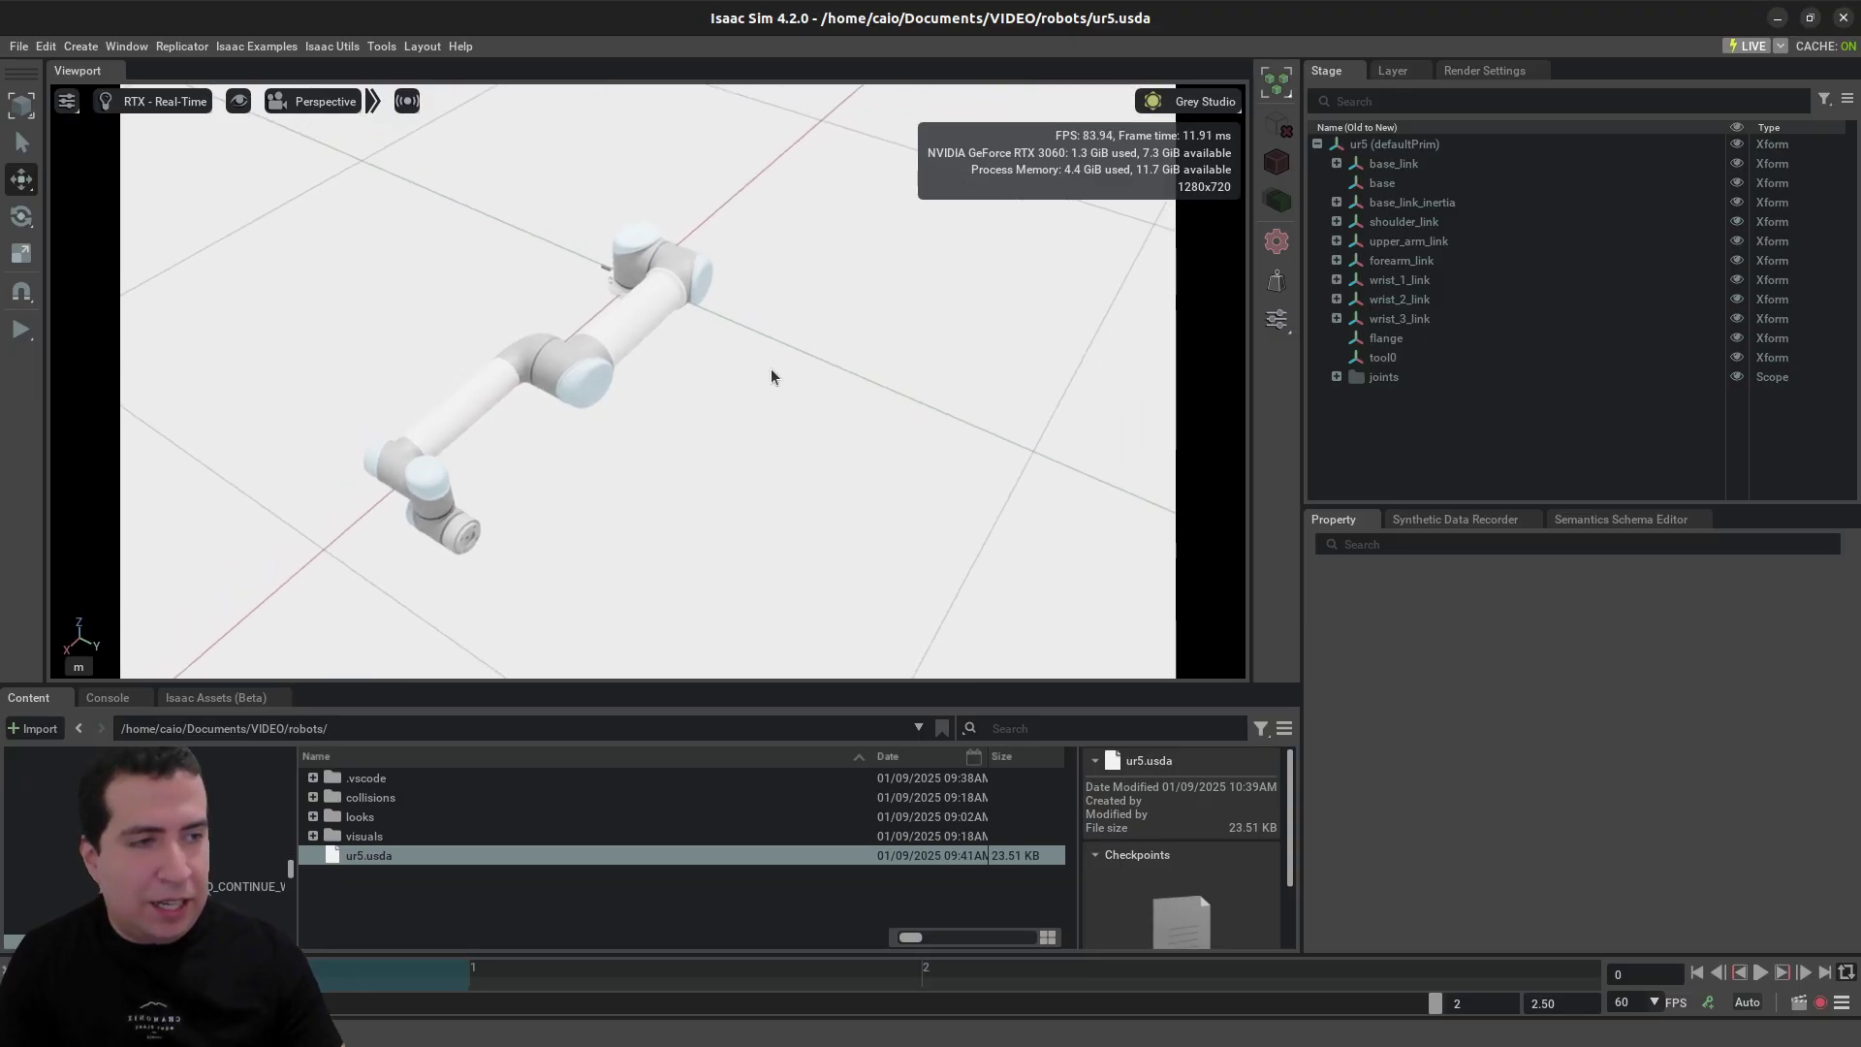